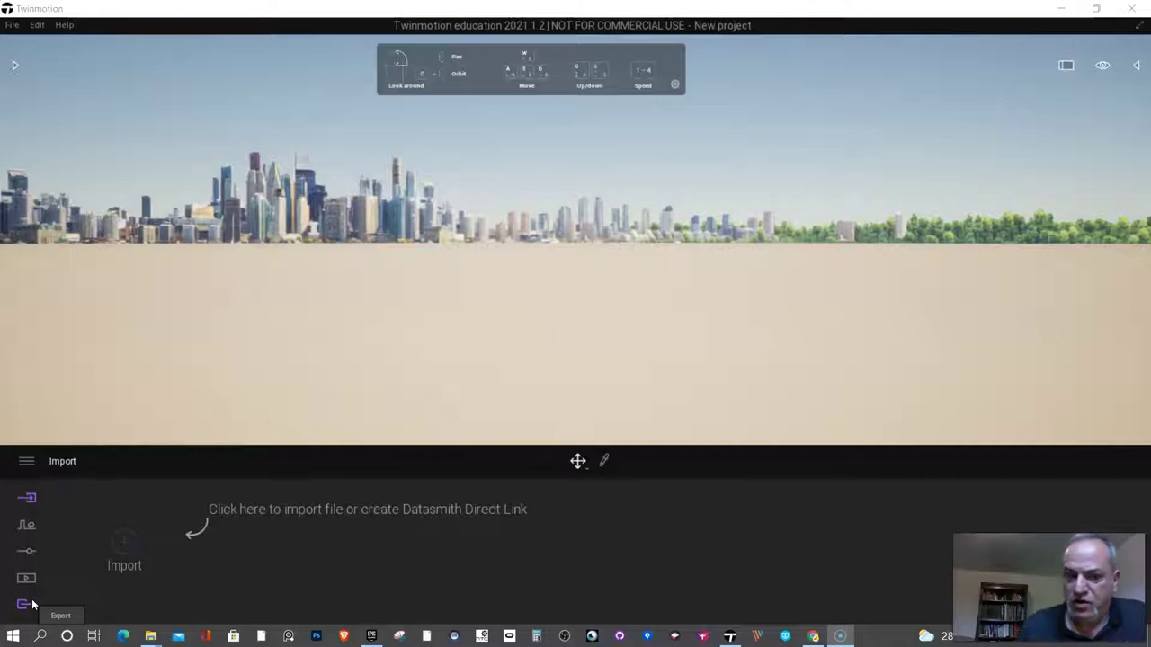
- Open the Materials room demo scene
{"action": "left_click", "coordinate": [22, 463]}
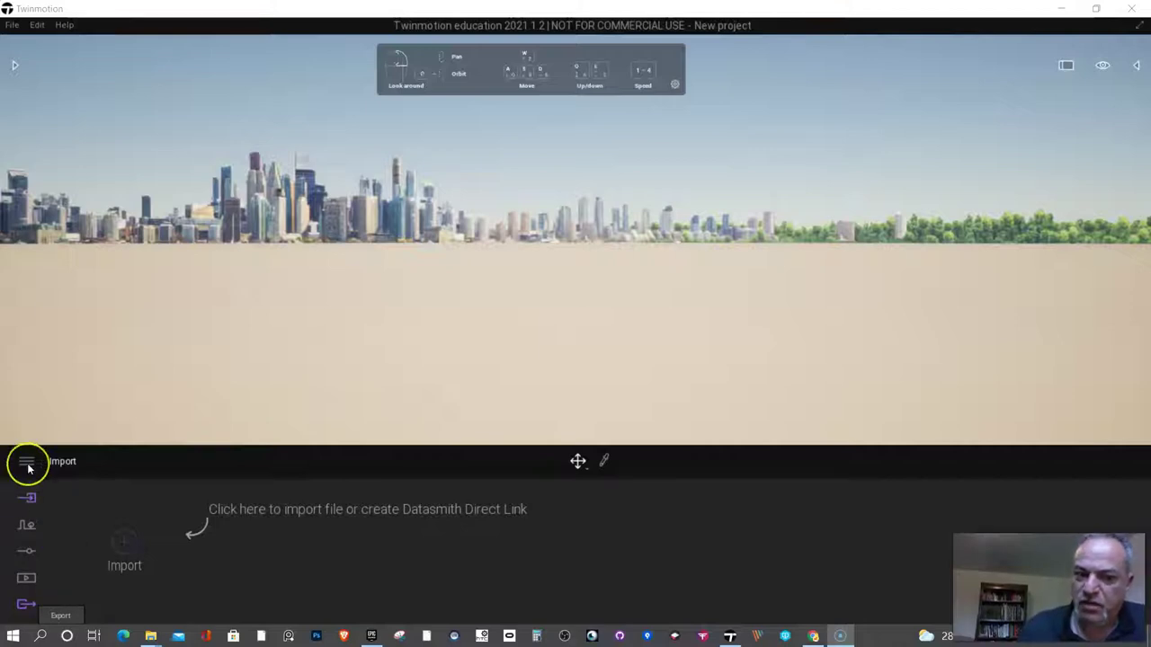
{"action": "left_click", "coordinate": [27, 463]}
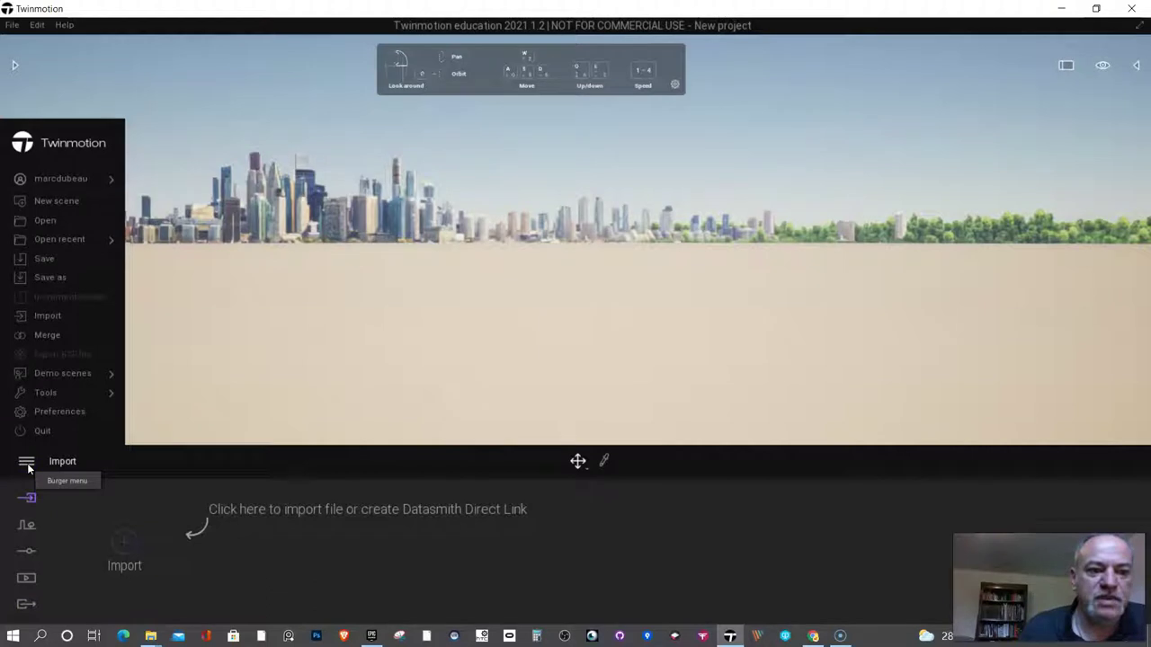
{"action": "mouse_move", "coordinate": [82, 378]}
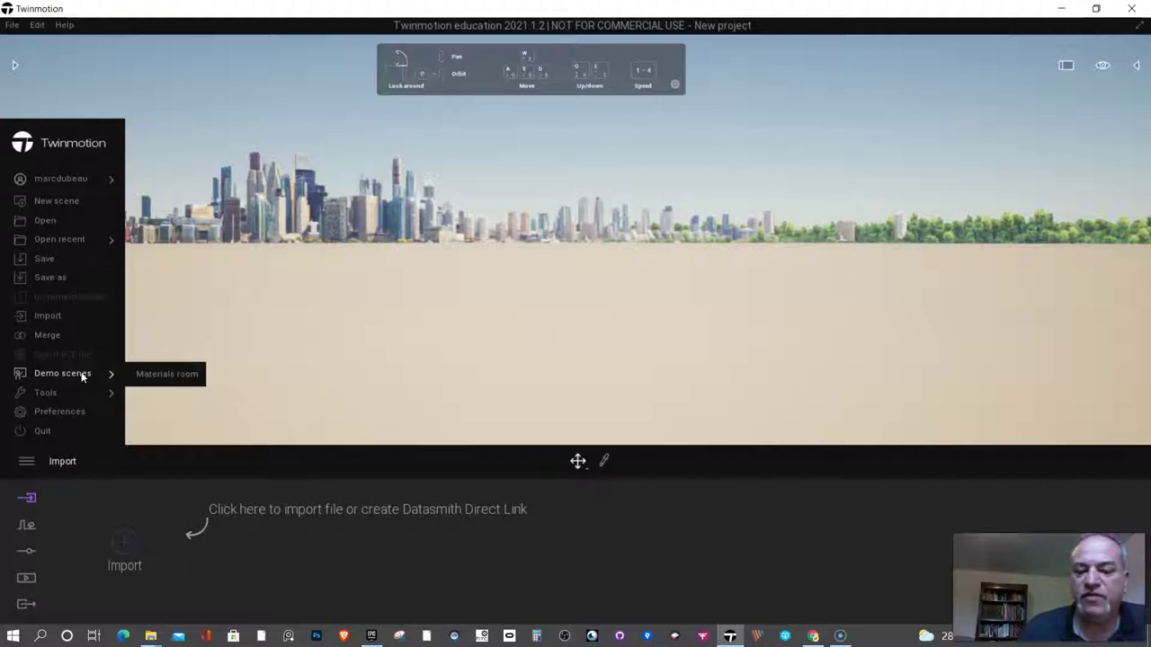
{"action": "left_click", "coordinate": [166, 376]}
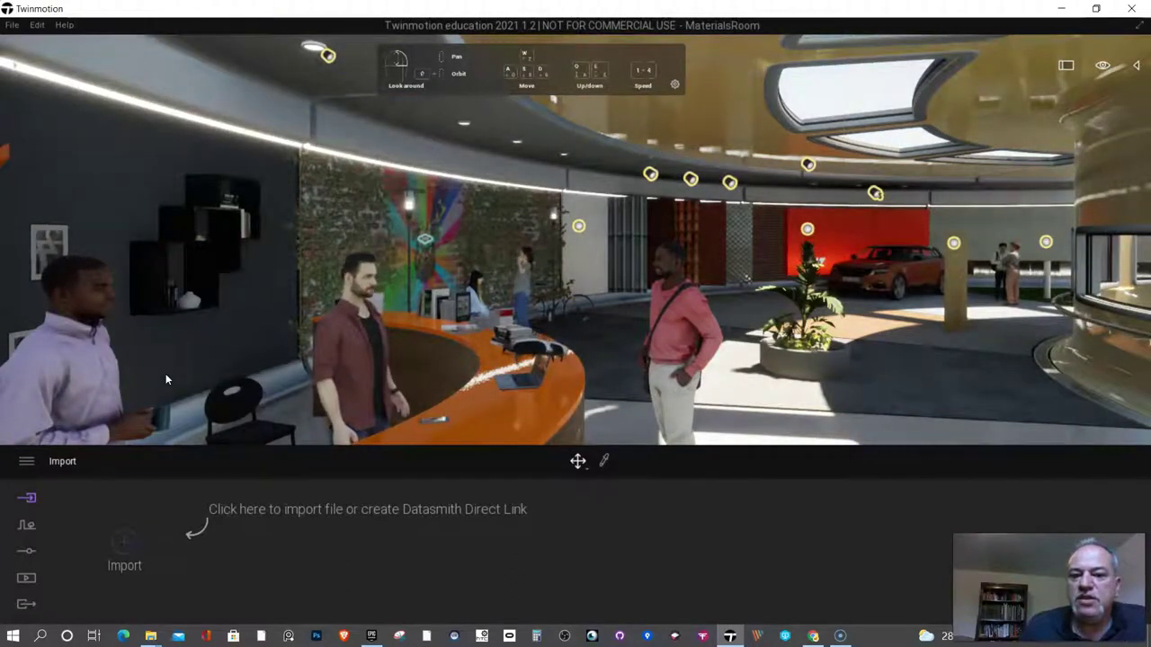
- Inspect the selectable objects around the reception: the people, the item on the orange desk and a ceiling spot light
{"action": "left_click", "coordinate": [117, 338]}
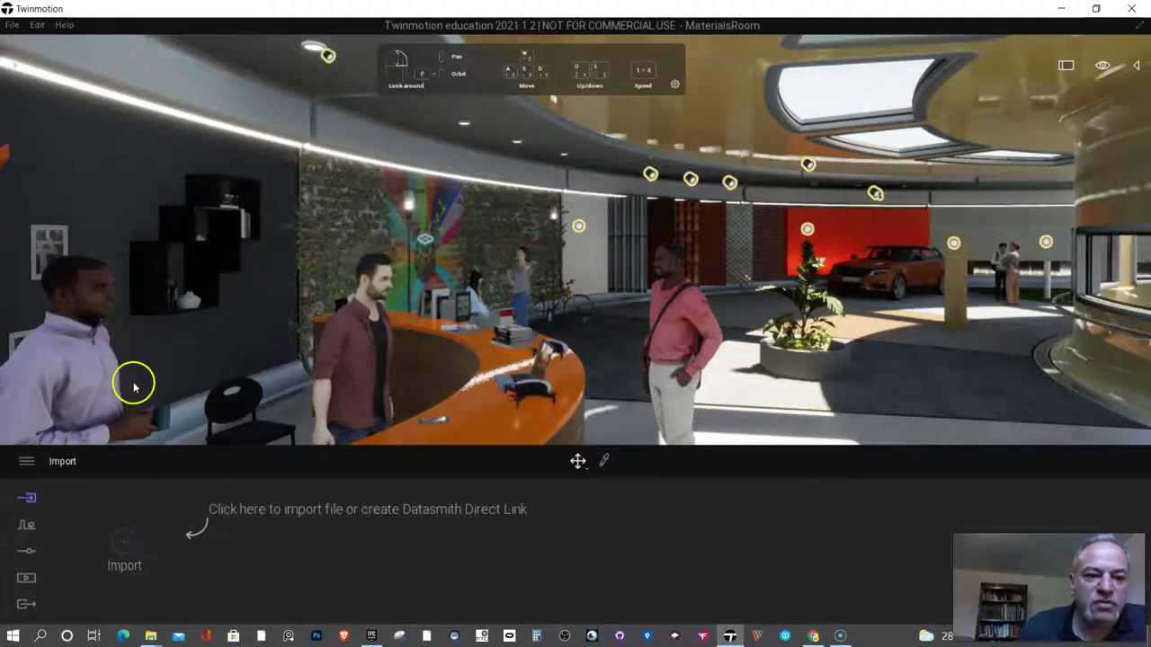
{"action": "left_click", "coordinate": [82, 381]}
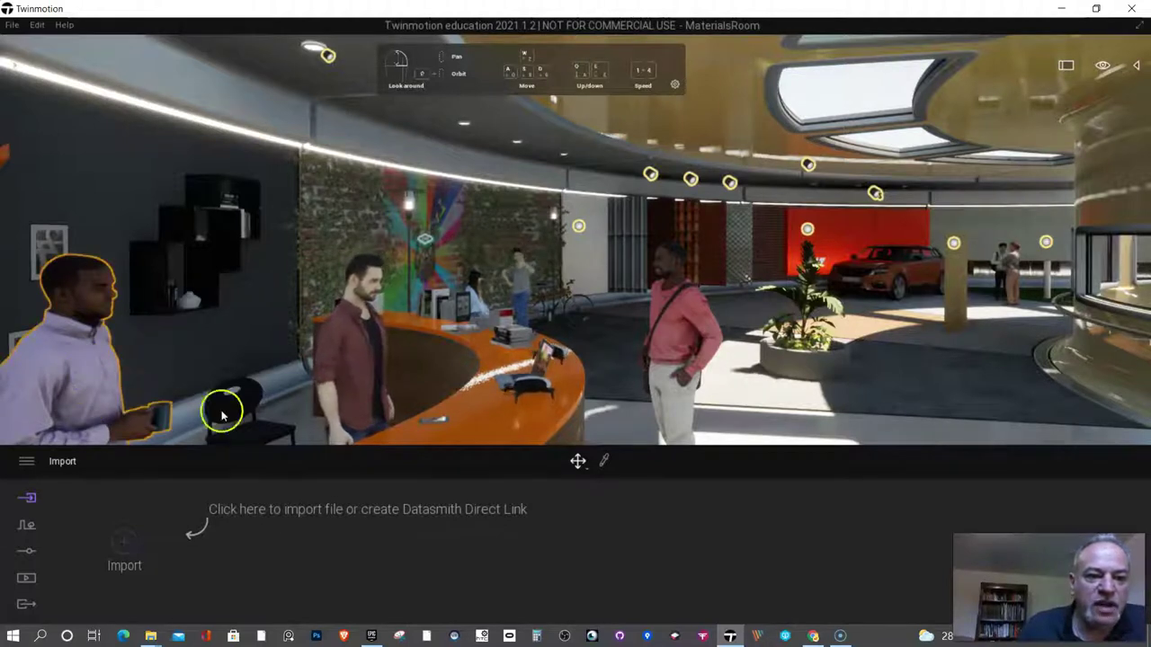
{"action": "left_click", "coordinate": [356, 342]}
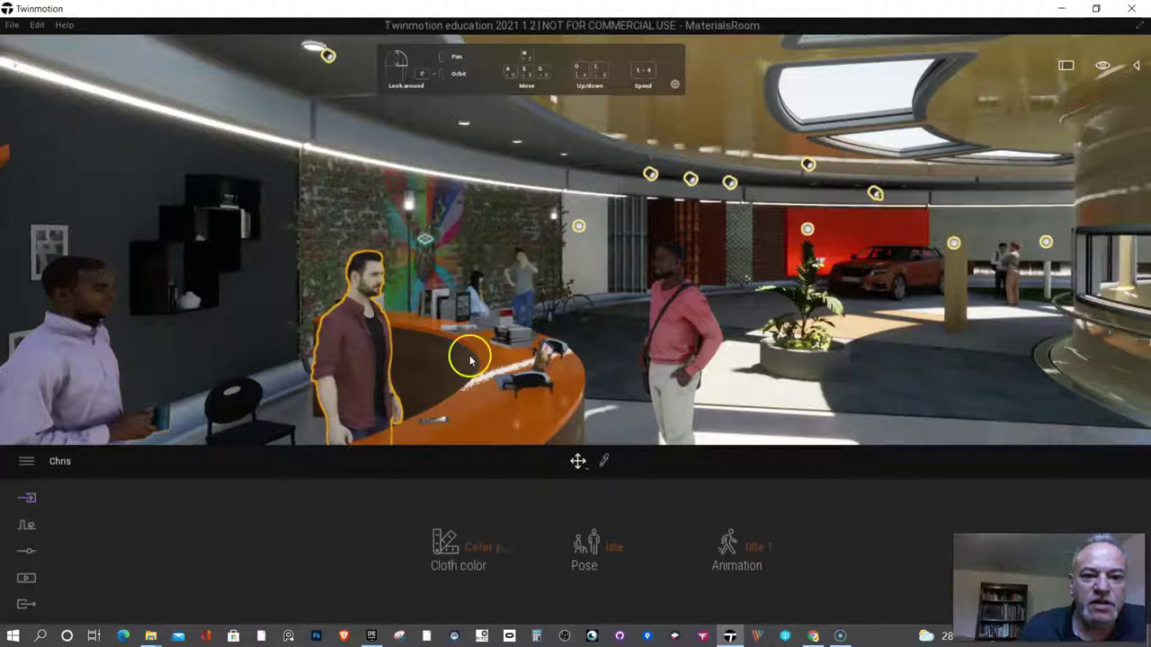
{"action": "left_click", "coordinate": [519, 279]}
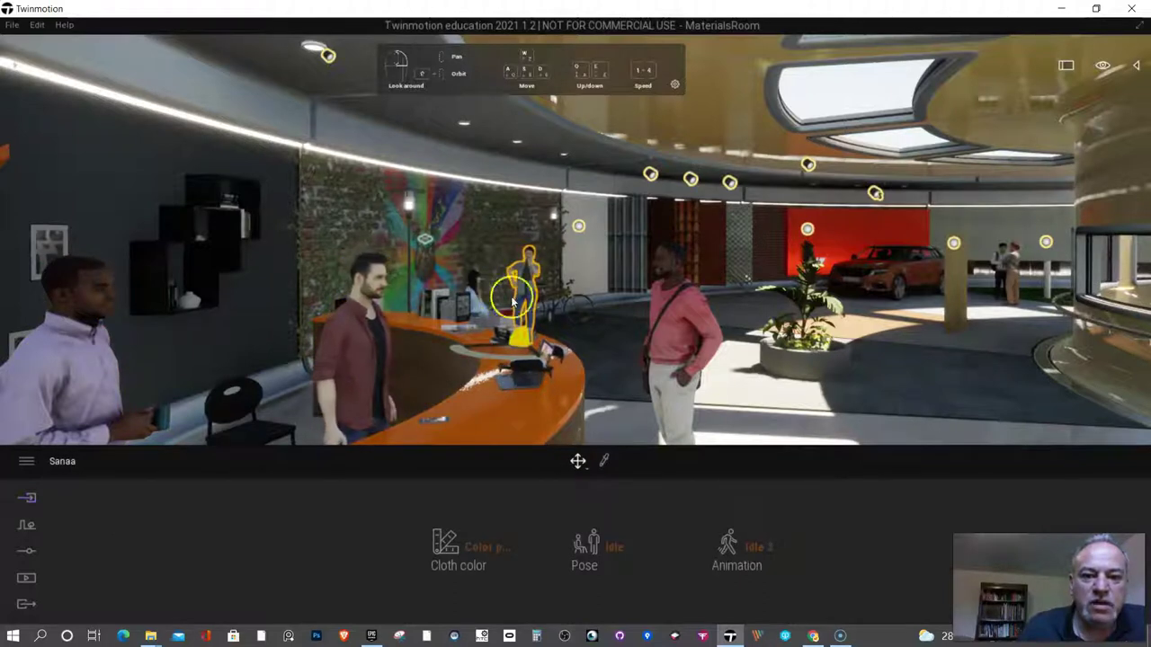
{"action": "left_click", "coordinate": [543, 383]}
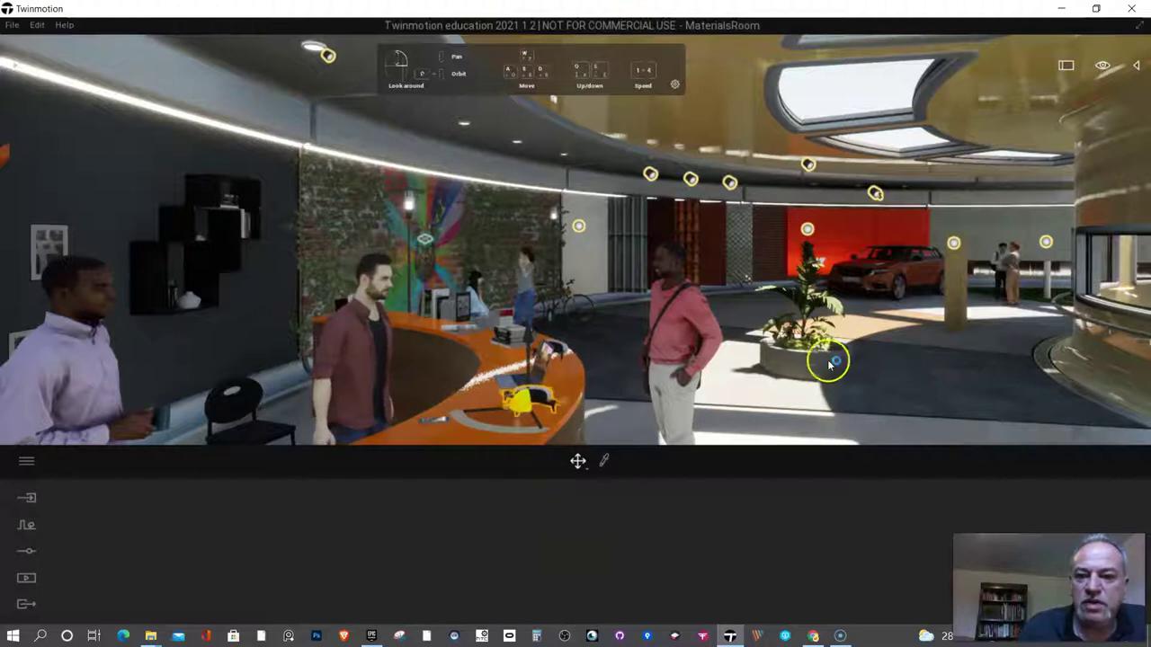
{"action": "left_click", "coordinate": [739, 185]}
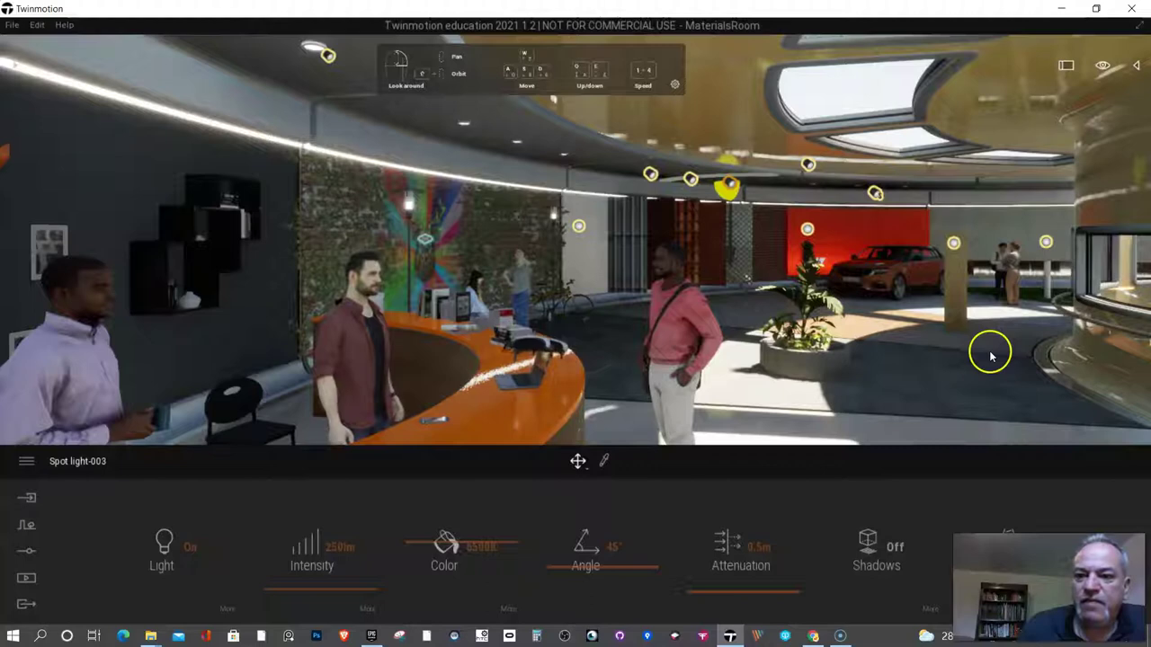
{"action": "mouse_move", "coordinate": [962, 371]}
{"action": "right_mouse_down"}
{"action": "mouse_move", "coordinate": [1037, 335]}
{"action": "mouse_move", "coordinate": [1025, 381]}
{"action": "mouse_move", "coordinate": [1077, 389]}
{"action": "mouse_move", "coordinate": [952, 370]}
{"action": "mouse_move", "coordinate": [962, 369]}
{"action": "right_mouse_up"}
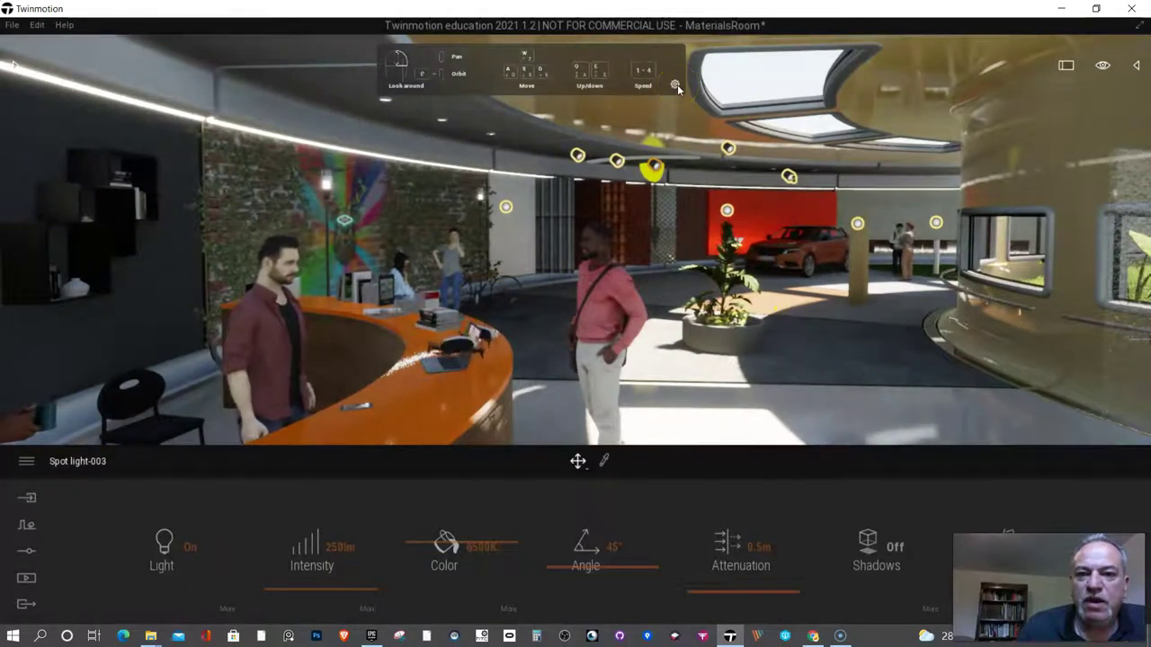
- Review the available keyboard and mouse navigation presets without choosing another one
{"action": "left_click", "coordinate": [675, 84]}
{"action": "left_click", "coordinate": [669, 158]}
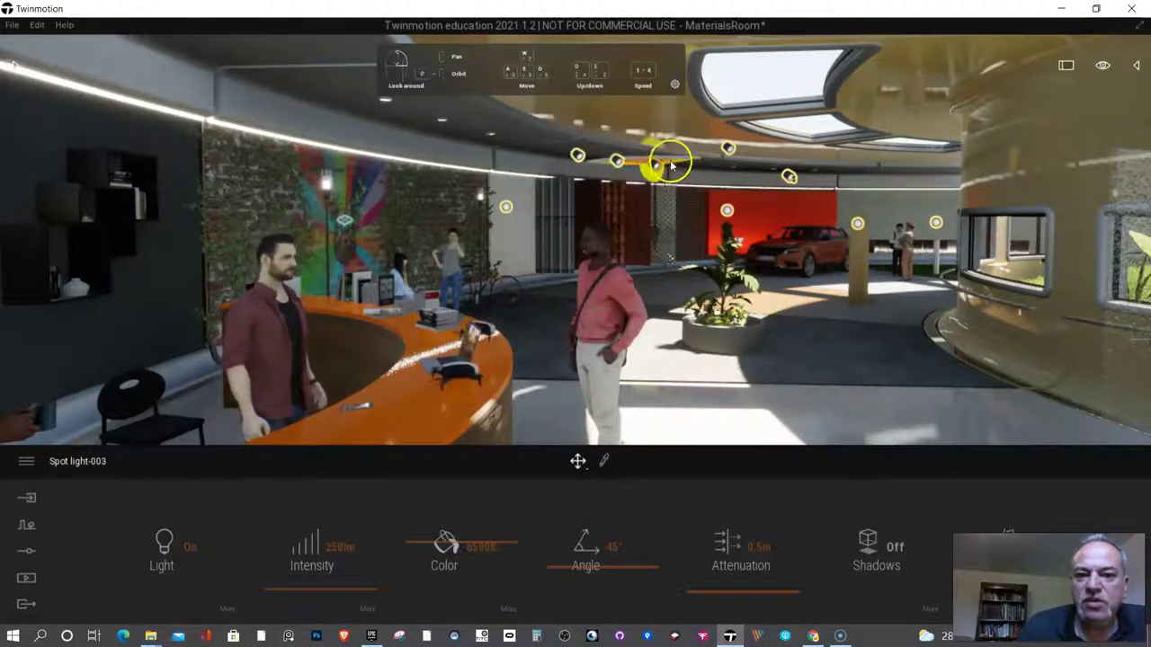
{"action": "left_click", "coordinate": [677, 85]}
{"action": "left_click", "coordinate": [642, 159]}
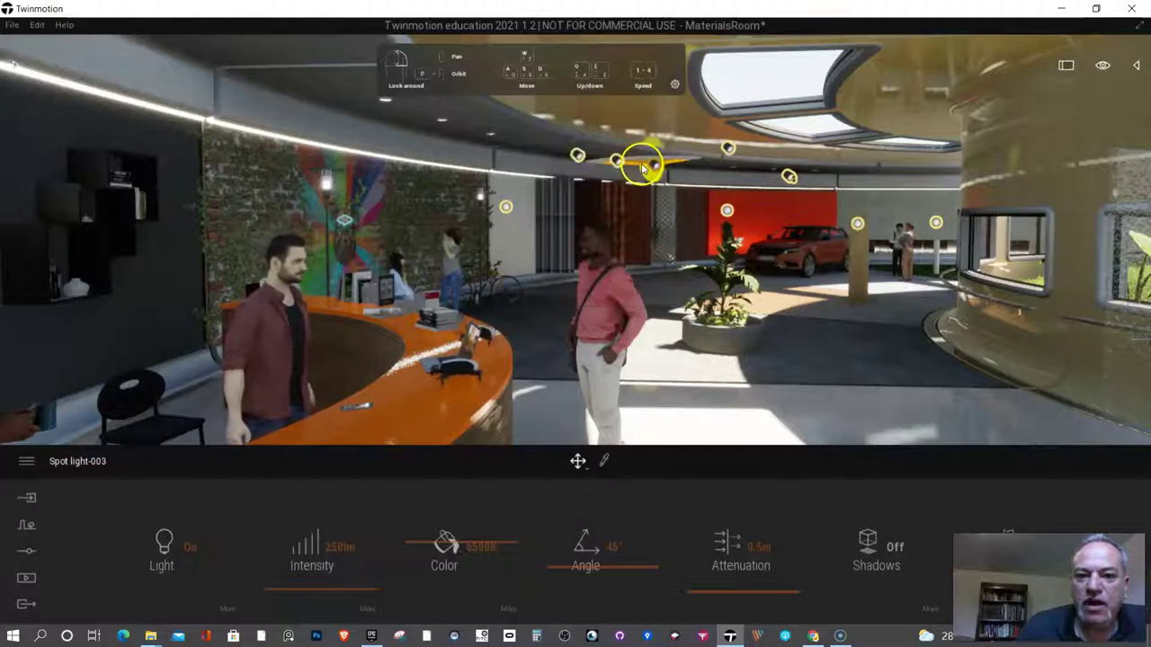
{"action": "left_click", "coordinate": [675, 84]}
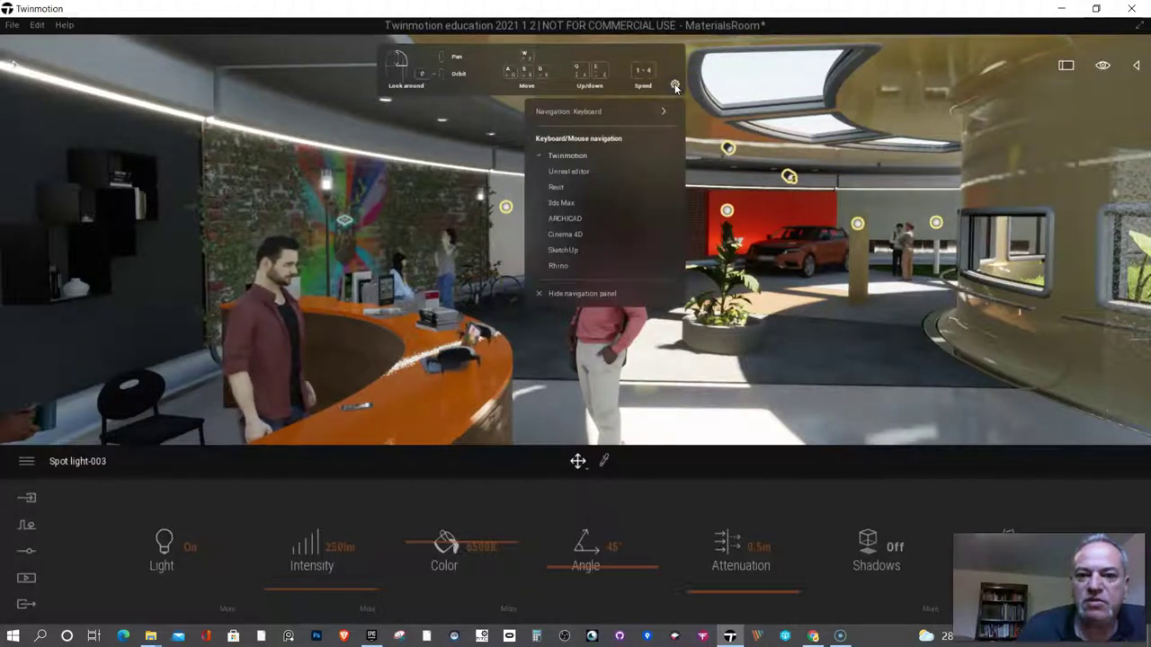
{"action": "left_click", "coordinate": [723, 88]}
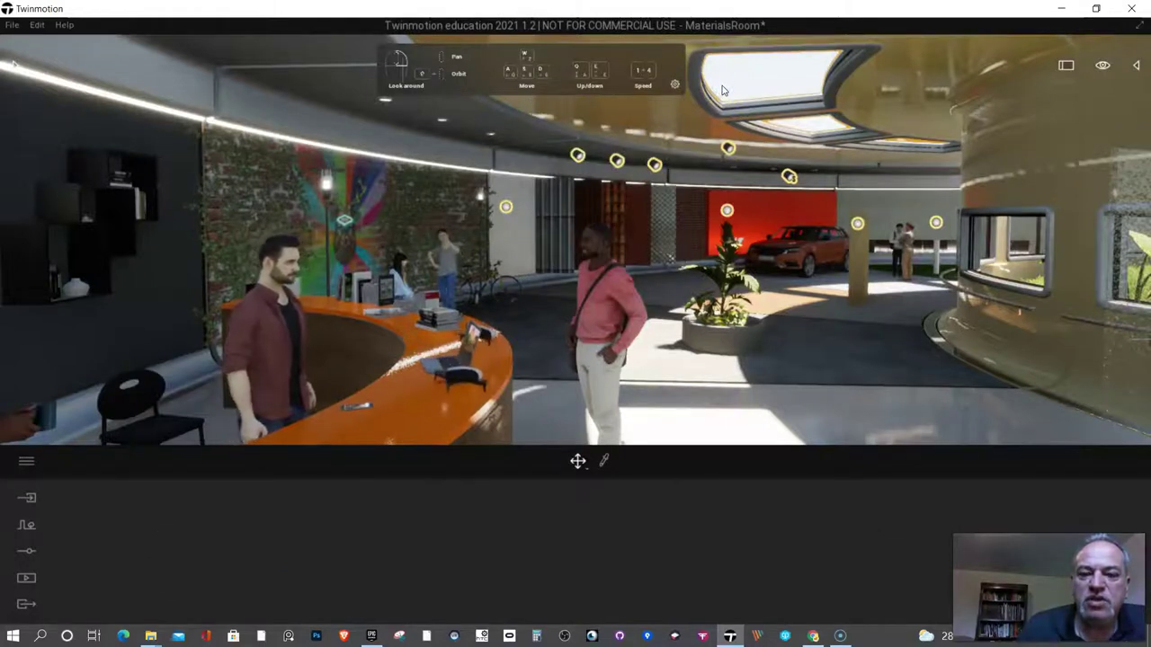
{"action": "right_click_drag", "start_coordinate": [799, 335], "coordinate": [641, 274]}
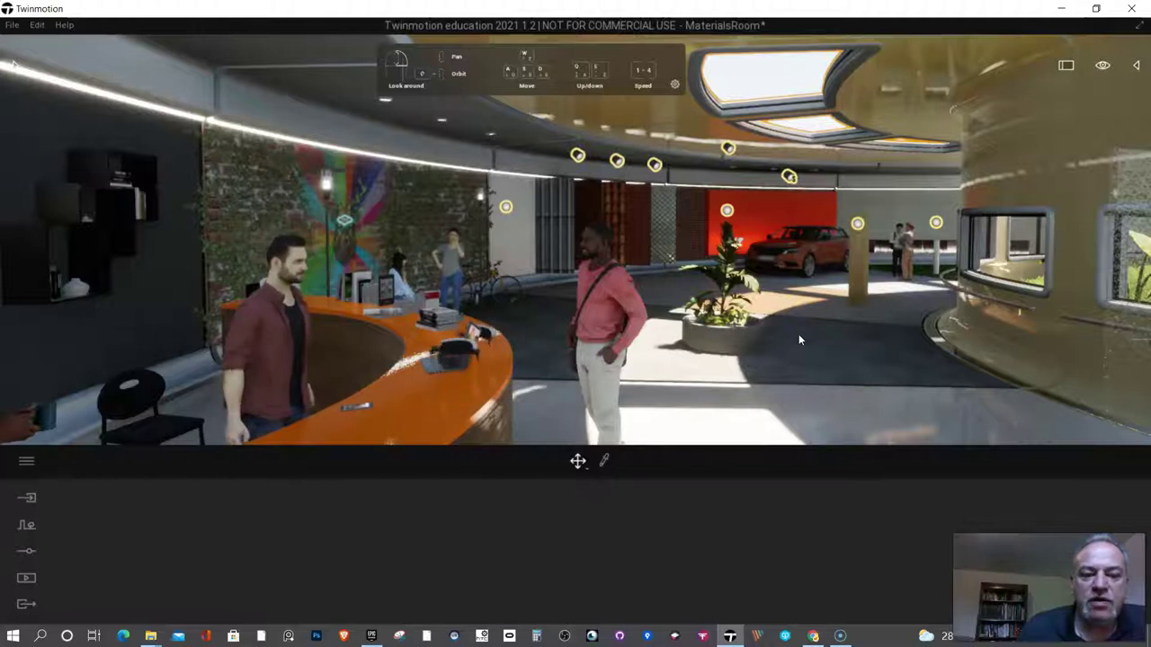
{"action": "left_click", "coordinate": [761, 354]}
{"action": "left_click", "coordinate": [799, 314]}
{"action": "left_click", "coordinate": [728, 327]}
{"action": "left_click", "coordinate": [692, 353]}
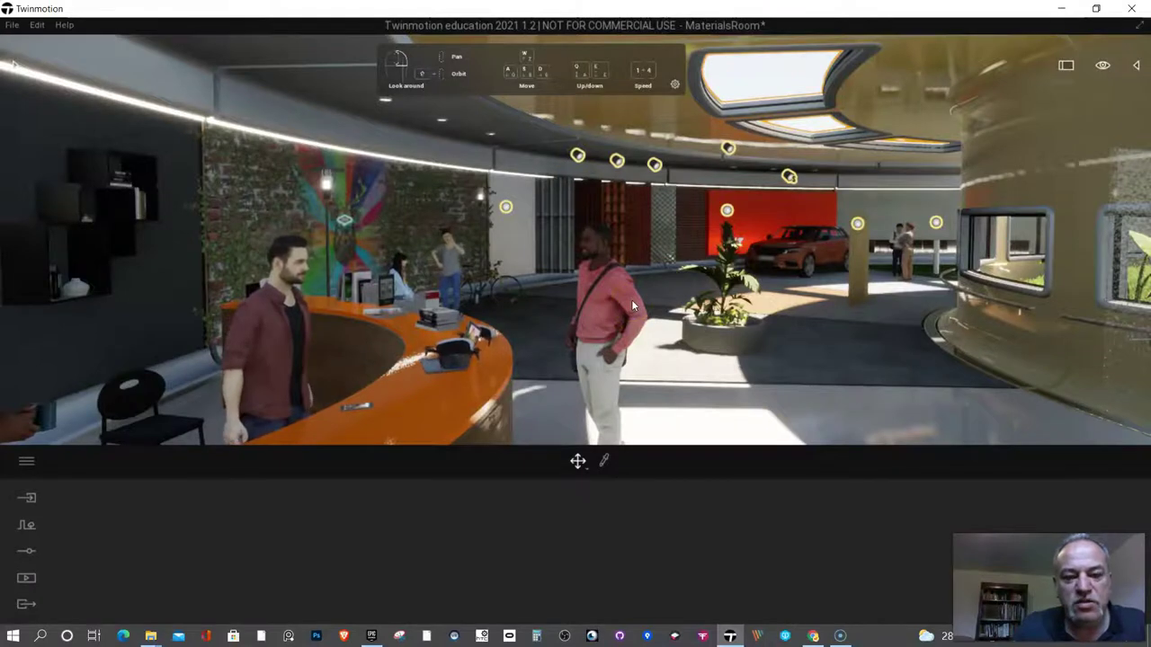
- Walk through the room from the reception desk past the planter to the women and bicycle by the painted brick wall
{"action": "key", "text": "w"}
{"action": "key", "text": "s"}
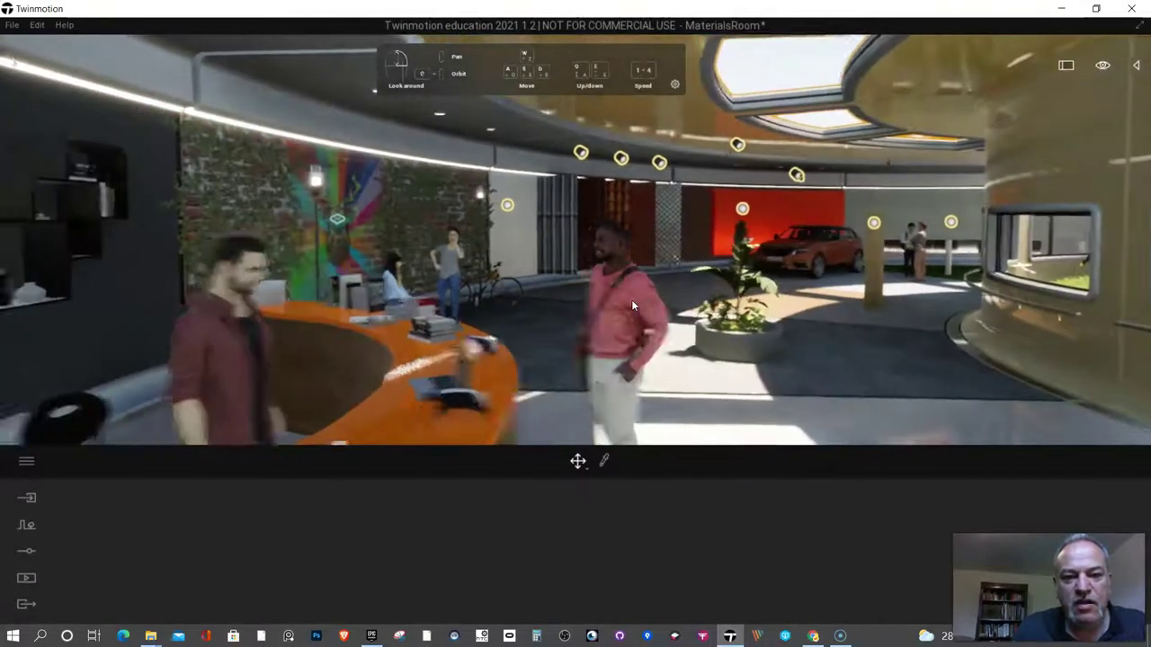
{"action": "key", "text": "a"}
{"action": "key", "text": "d"}
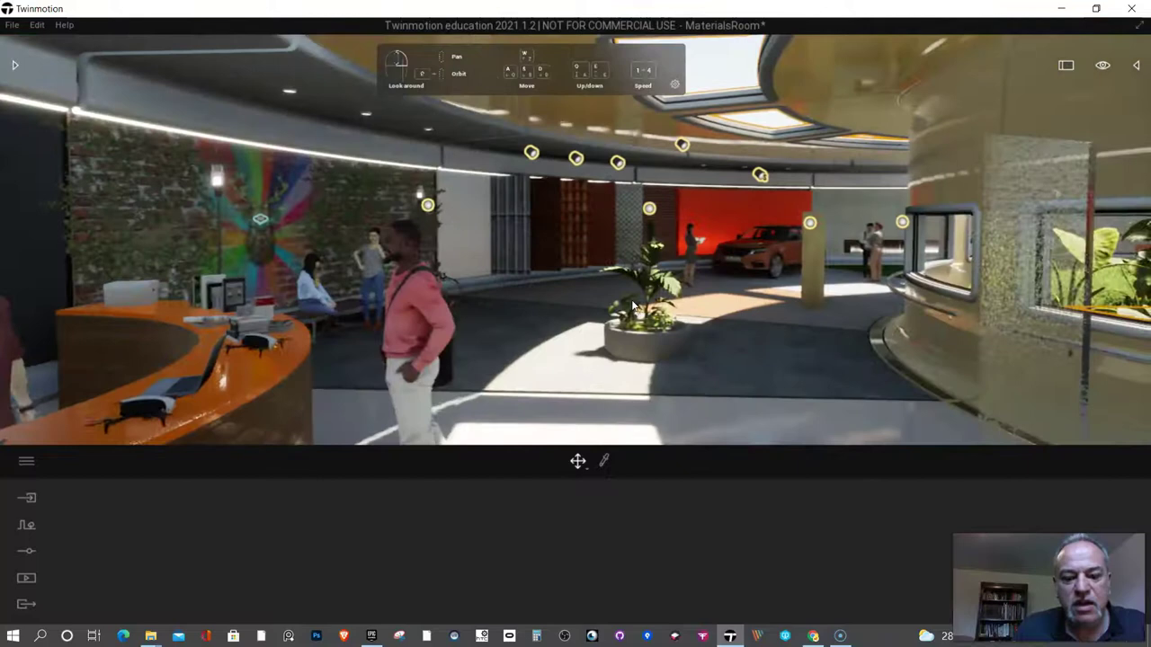
{"action": "key", "text": "w"}
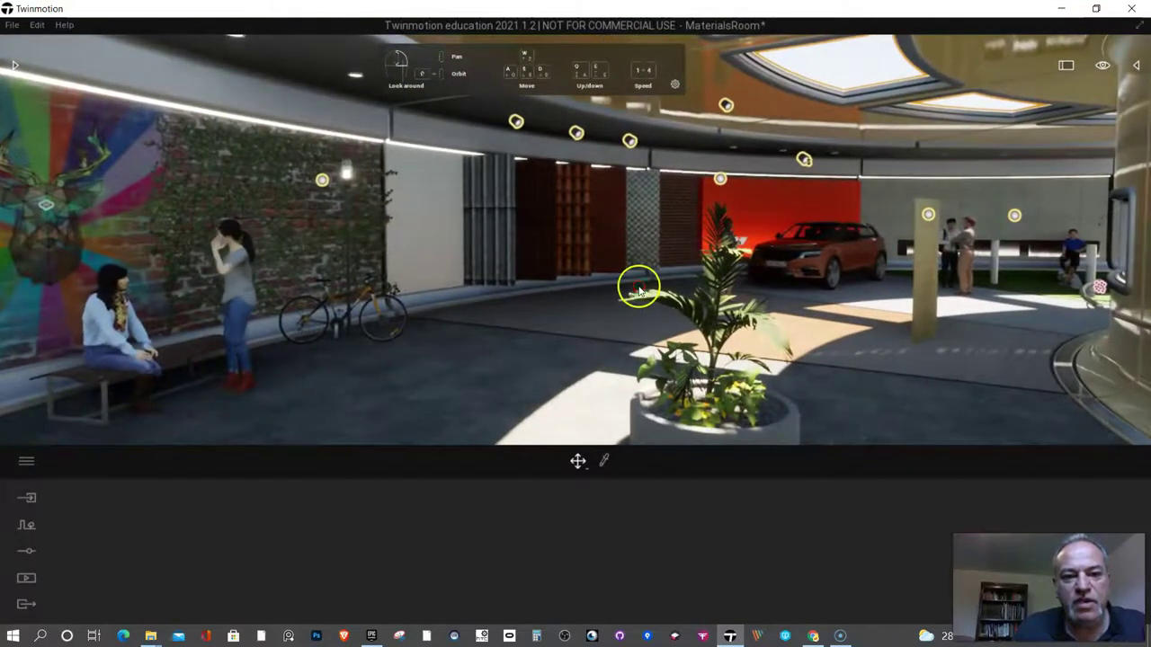
{"action": "right_click_drag", "start_coordinate": [637, 286], "coordinate": [666, 269]}
{"action": "key", "text": "w"}
{"action": "key", "text": "s"}
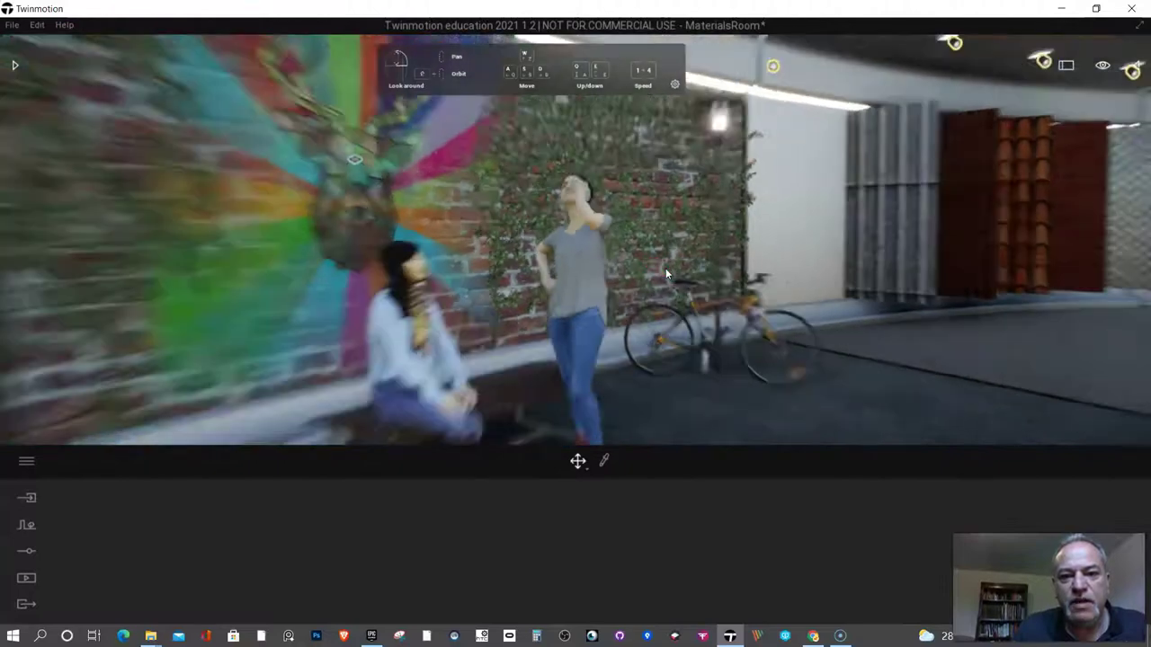
{"action": "key", "text": "w"}
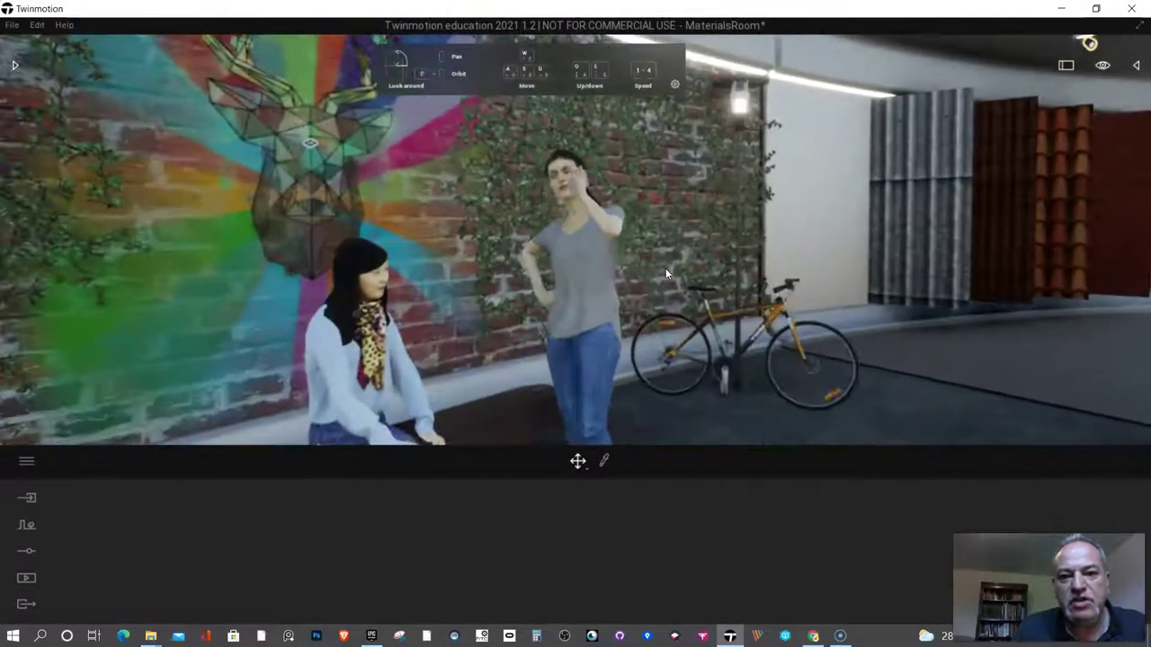
{"action": "key", "text": "s"}
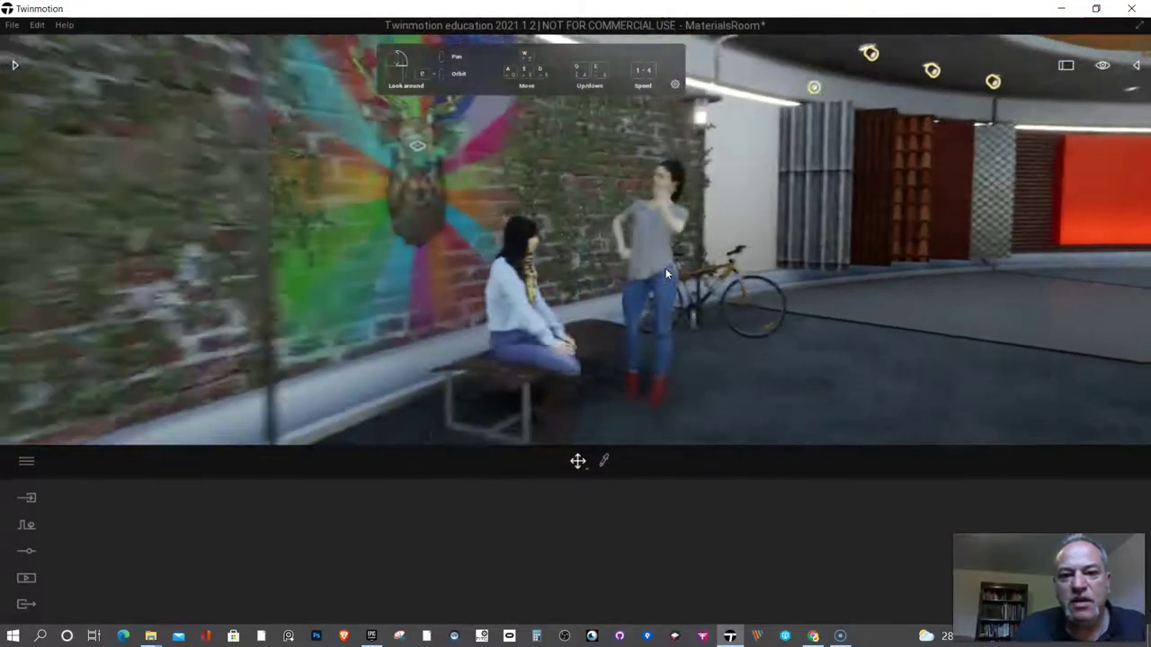
{"action": "key", "text": "d"}
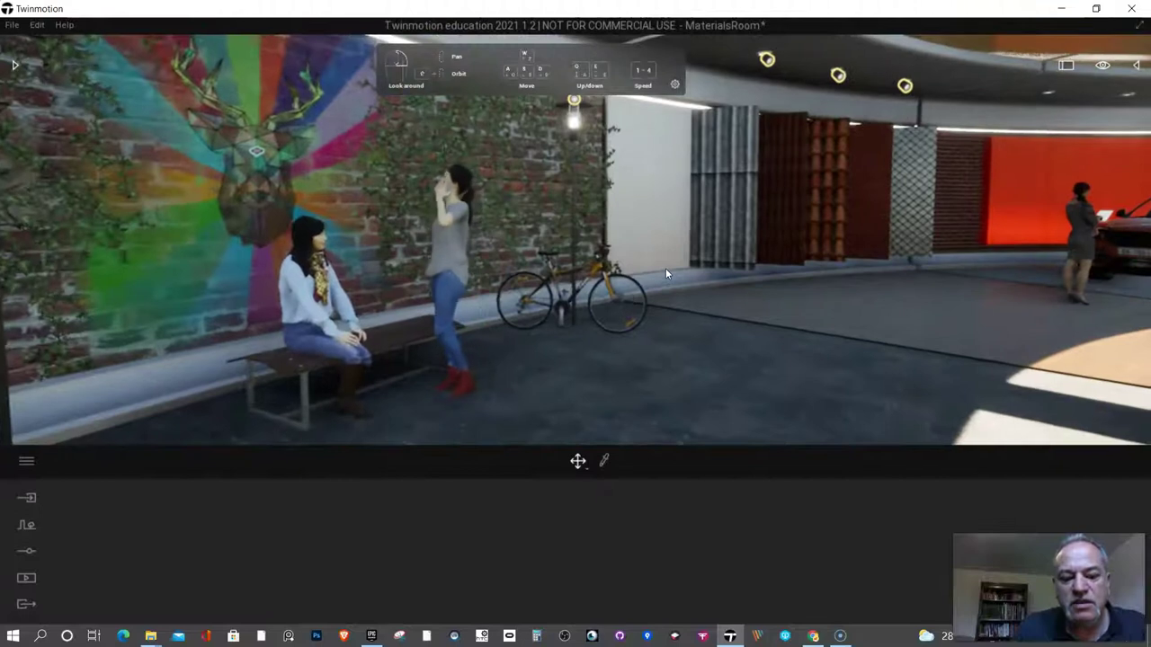
- Raise and lower the viewpoint in front of the painted wall and back away to view the whole room
{"action": "key", "text": "q"}
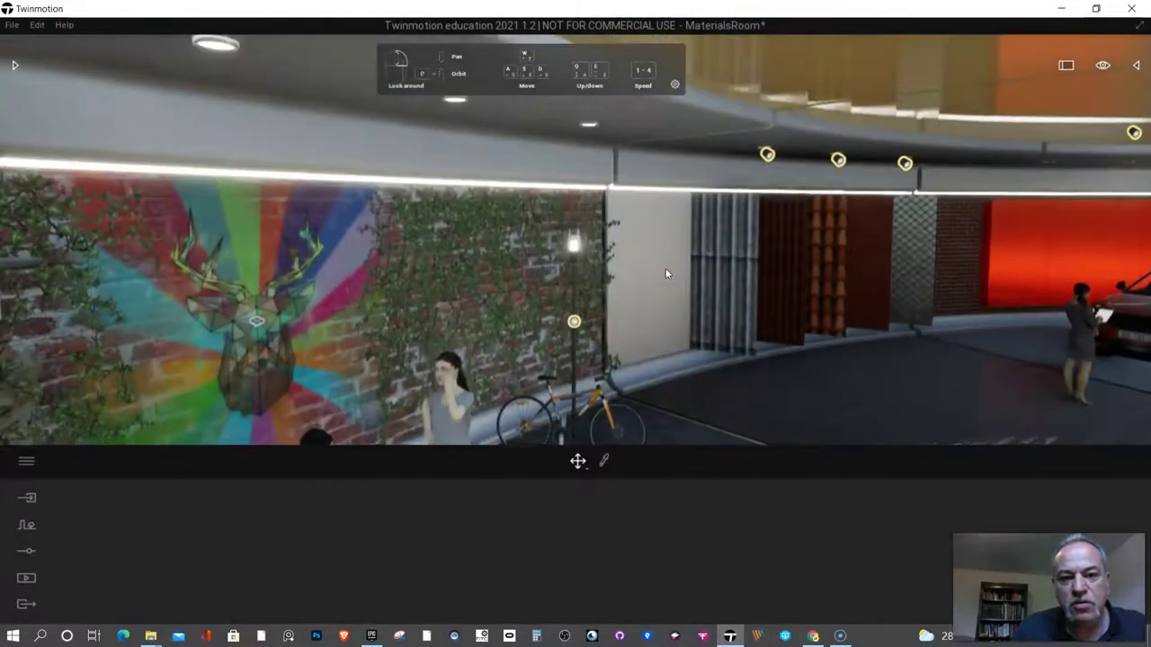
{"action": "key", "text": "e"}
{"action": "key", "text": "e"}
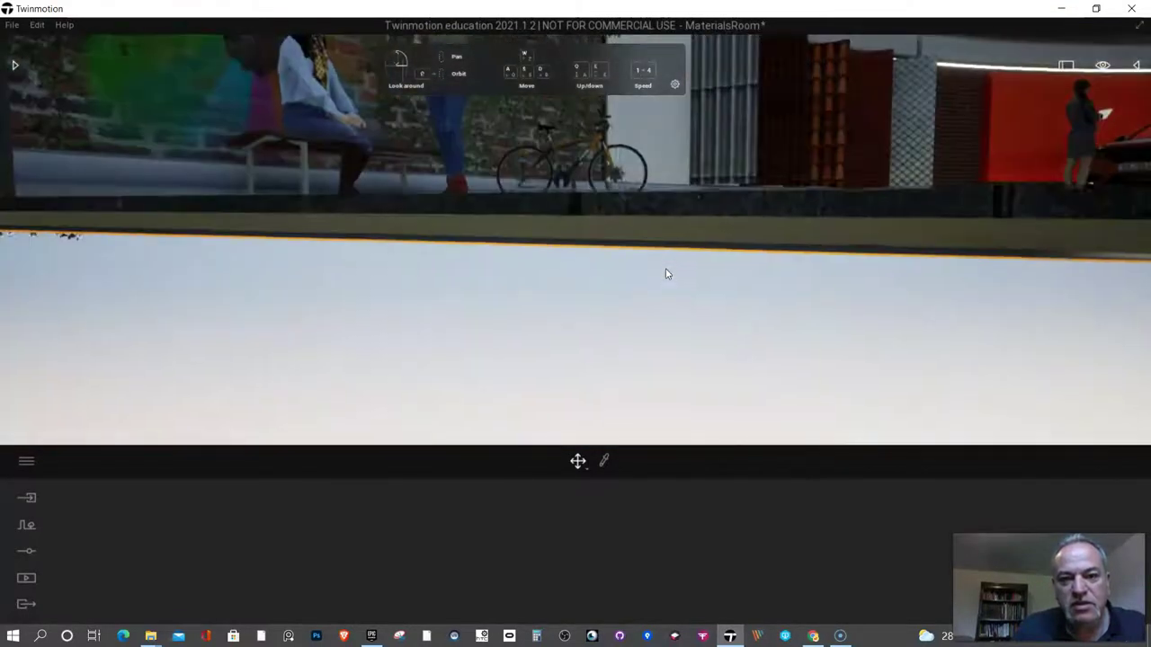
{"action": "key", "text": "e"}
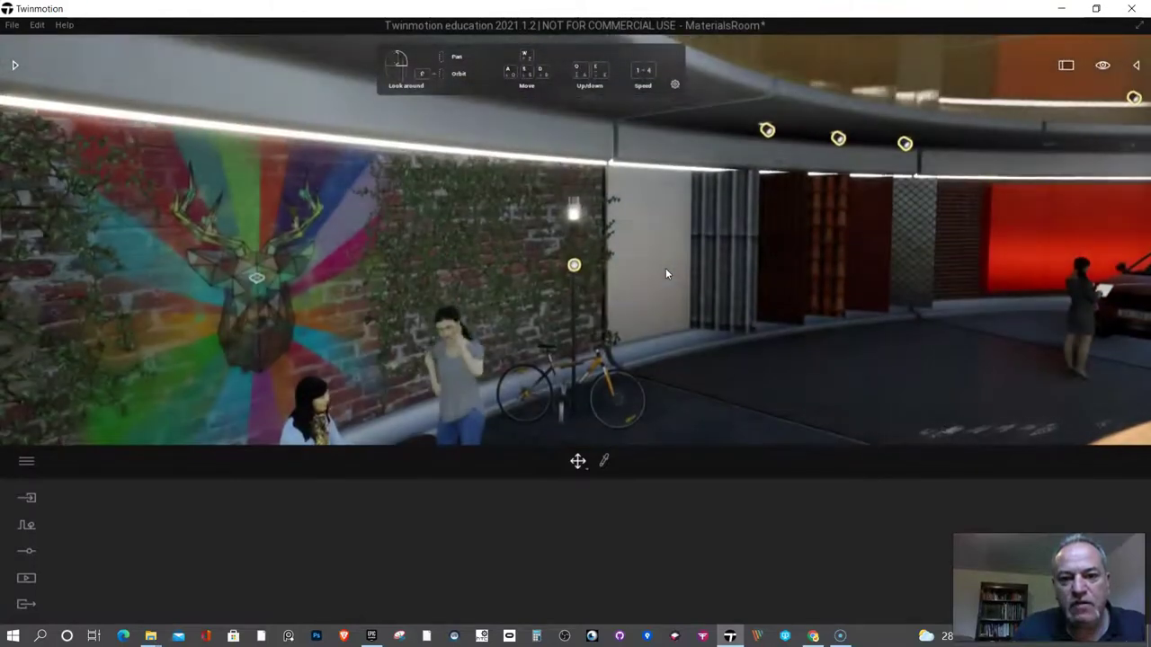
{"action": "key", "text": "s"}
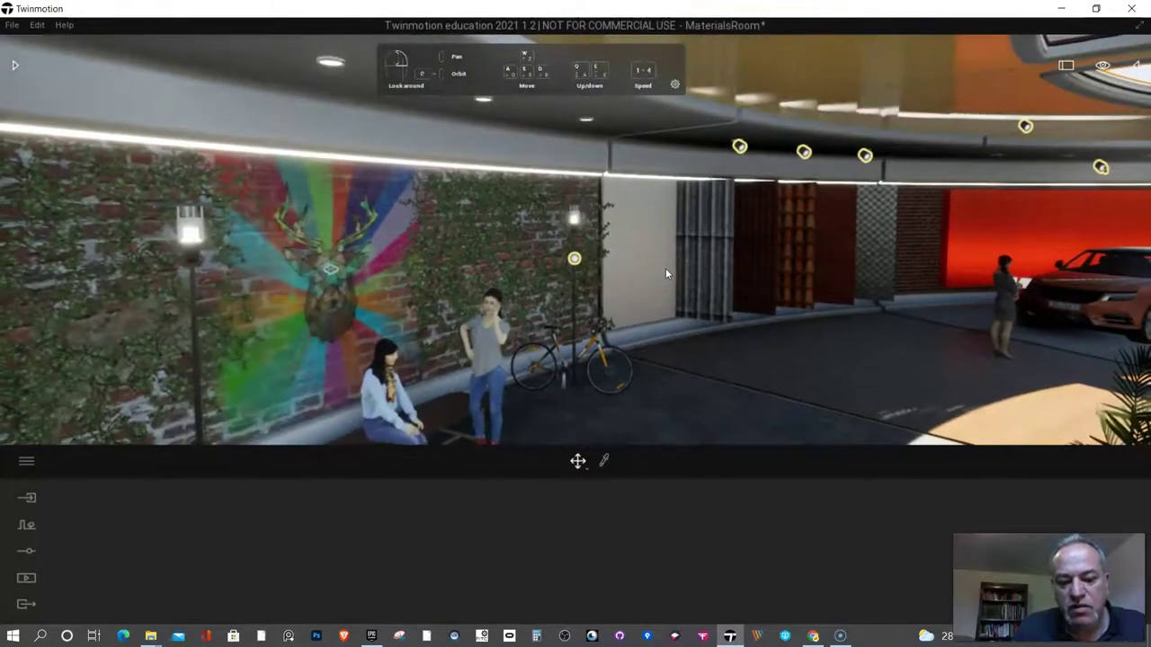
{"action": "key", "text": "s"}
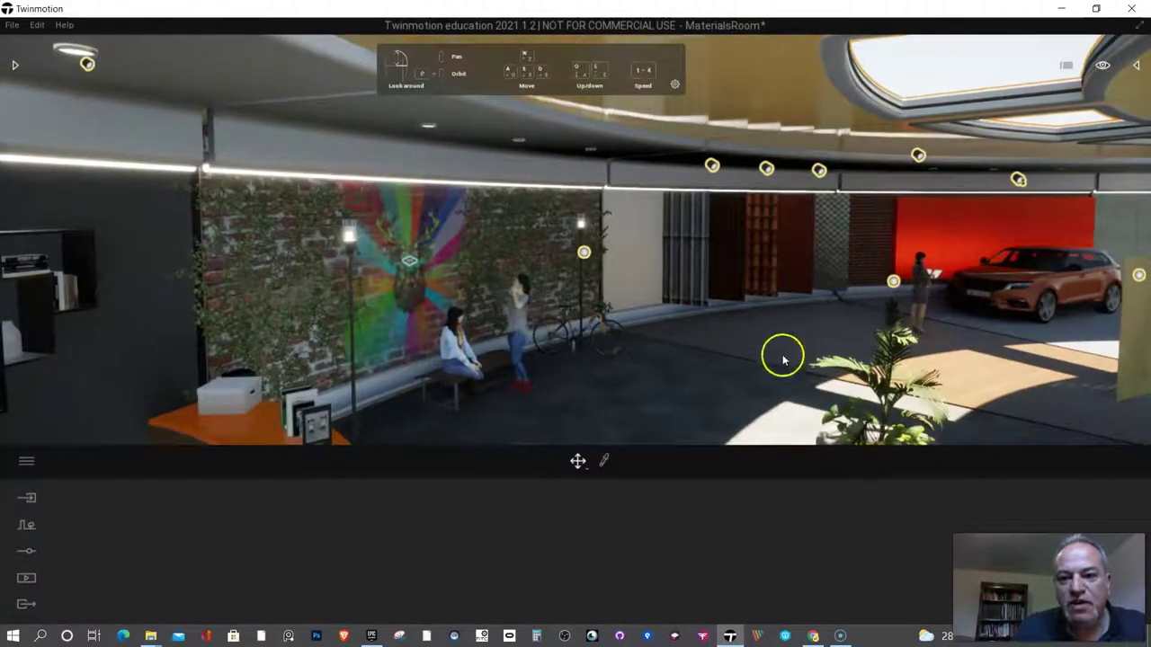
- Select the bicycle, focus the view on it and back out to see the surrounding room
{"action": "left_click", "coordinate": [604, 341]}
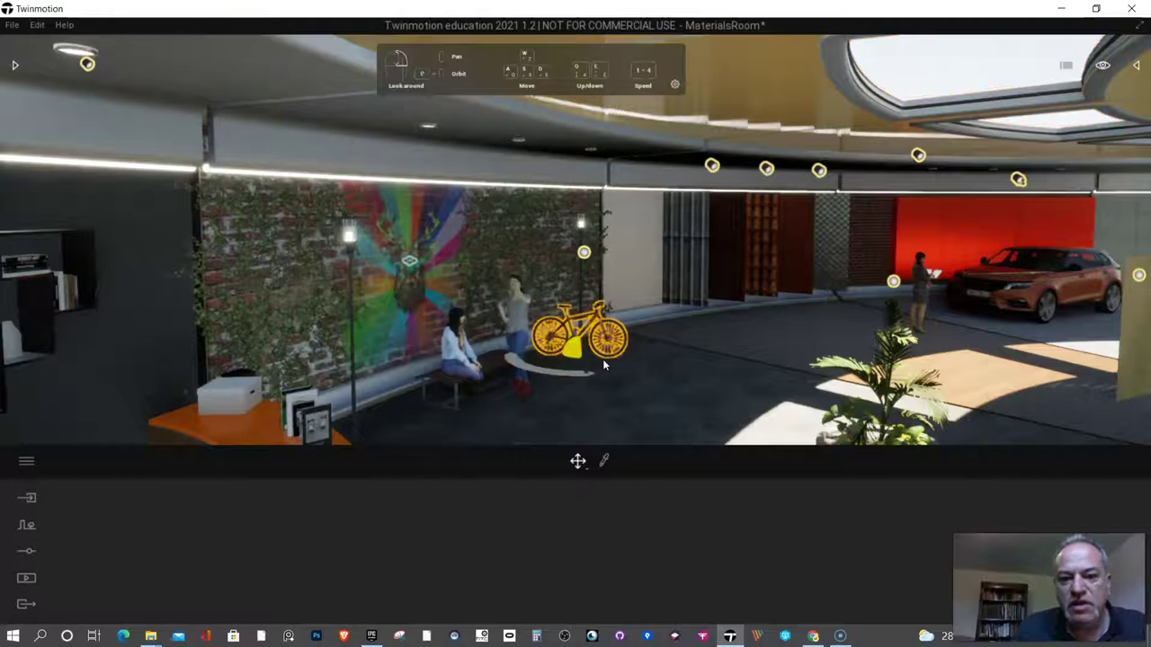
{"action": "key", "text": "f"}
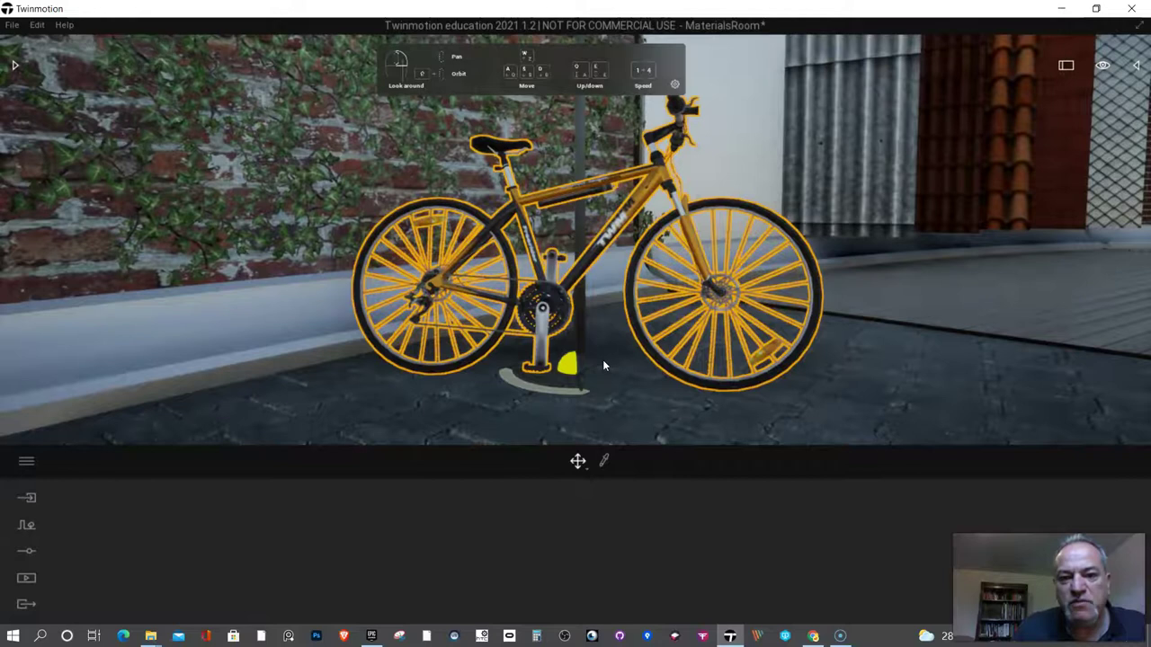
{"action": "scroll", "coordinate": [658, 274], "scroll_direction": "down", "scroll_amount": 5}
{"action": "right_click_drag", "start_coordinate": [657, 281], "coordinate": [525, 226]}
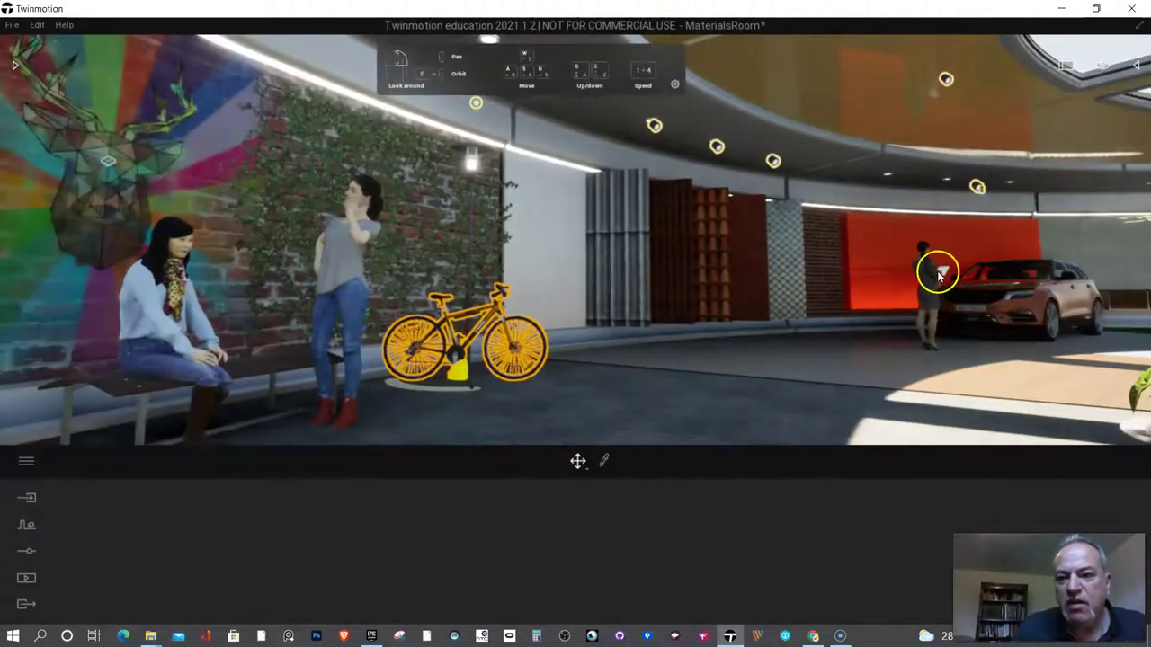
- Select the coral SUV, focus the view on it and examine its body and wheels from near and far
{"action": "left_click", "coordinate": [1012, 292]}
{"action": "double_click", "coordinate": [1012, 288]}
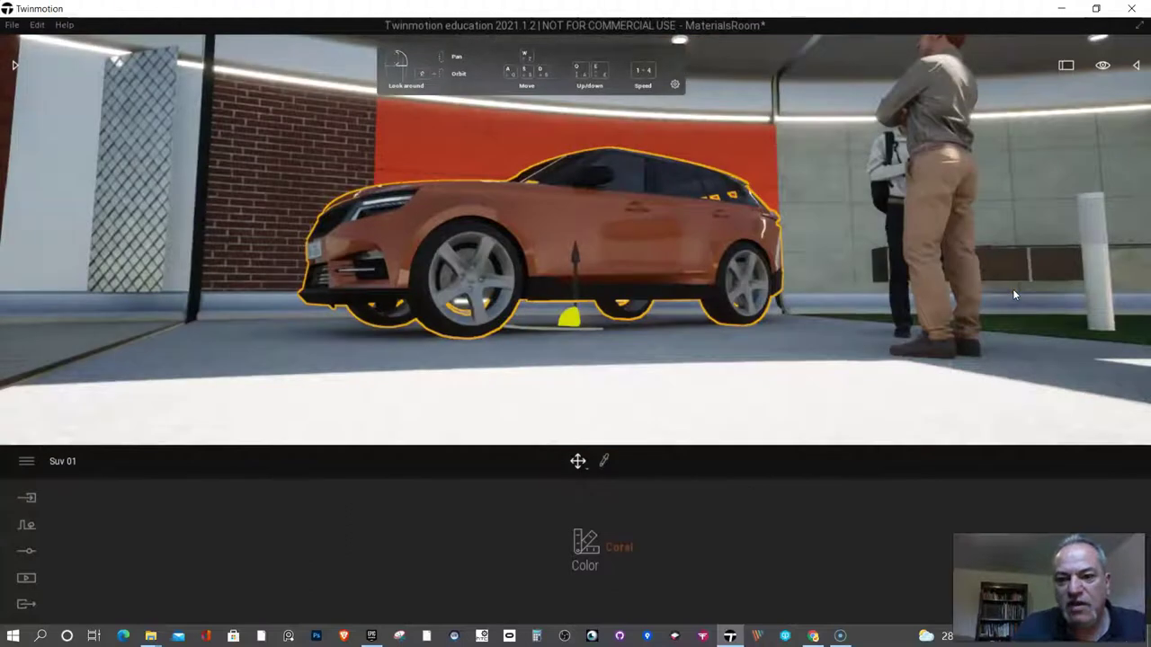
{"action": "scroll", "coordinate": [832, 297], "scroll_direction": "up", "scroll_amount": 3}
{"action": "scroll", "coordinate": [831, 298], "scroll_direction": "down", "scroll_amount": 4}
{"action": "scroll", "coordinate": [832, 298], "scroll_direction": "up", "scroll_amount": 5}
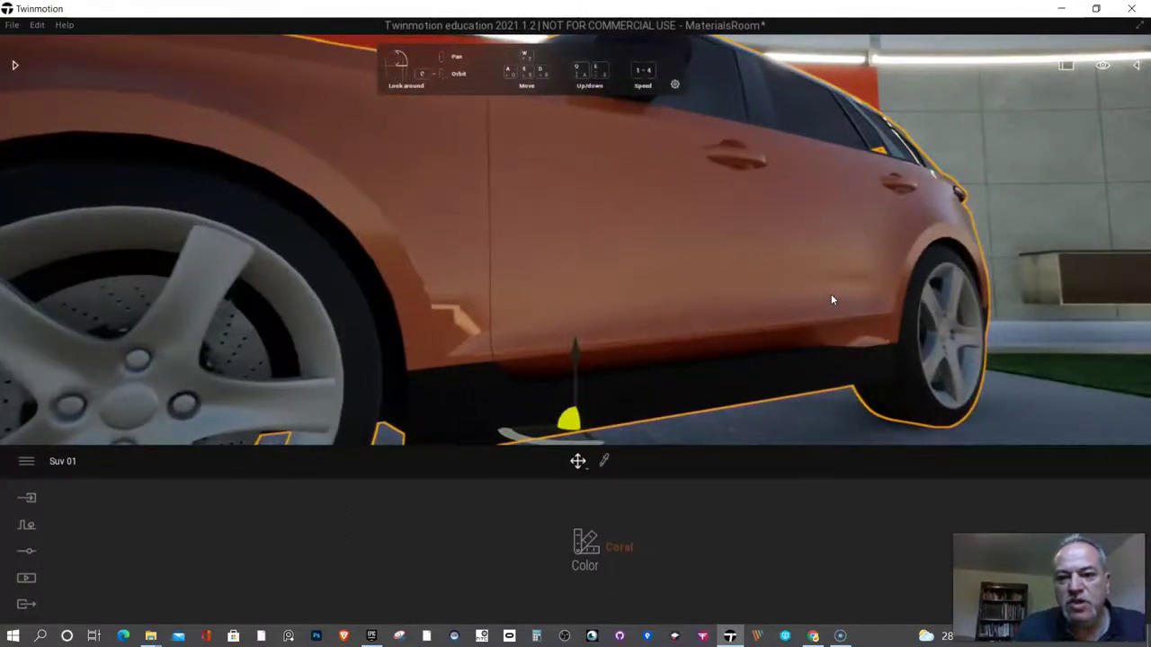
{"action": "scroll", "coordinate": [831, 300], "scroll_direction": "down", "scroll_amount": 5}
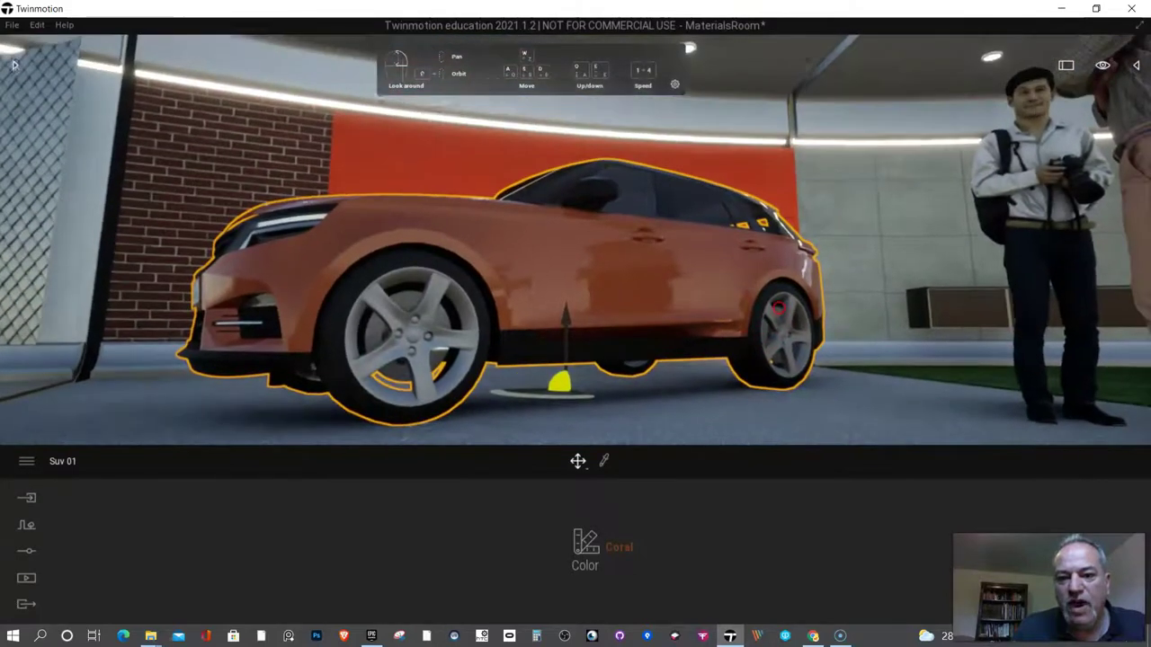
- Look around the front of the coral SUV while moving sideways, forward and backward past it
{"action": "right_click_drag", "start_coordinate": [779, 307], "coordinate": [770, 326]}
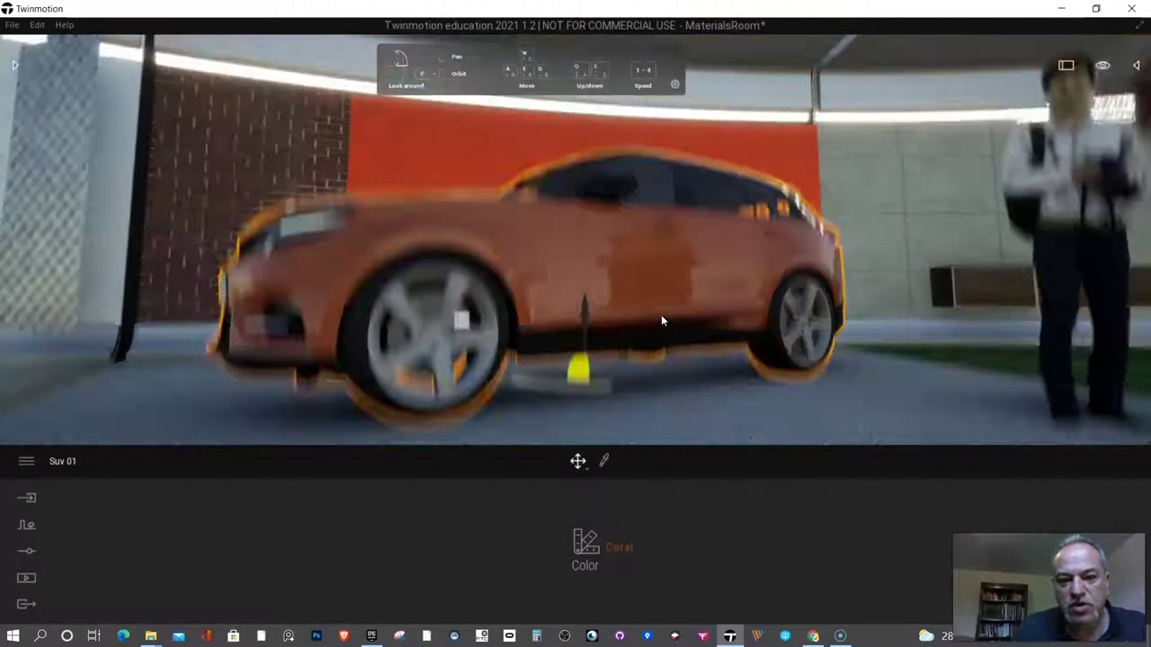
{"action": "right_click_drag", "start_coordinate": [662, 320], "coordinate": [656, 331]}
{"action": "key", "text": "a"}
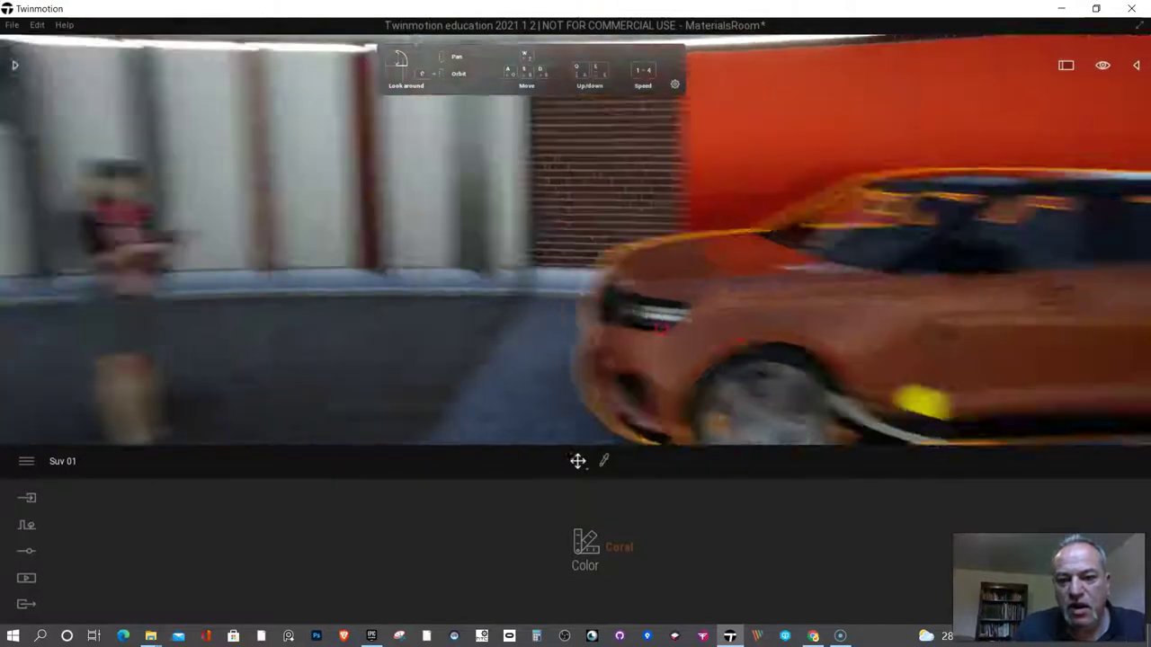
{"action": "key", "text": "d"}
{"action": "key", "text": "w"}
{"action": "key", "text": "s"}
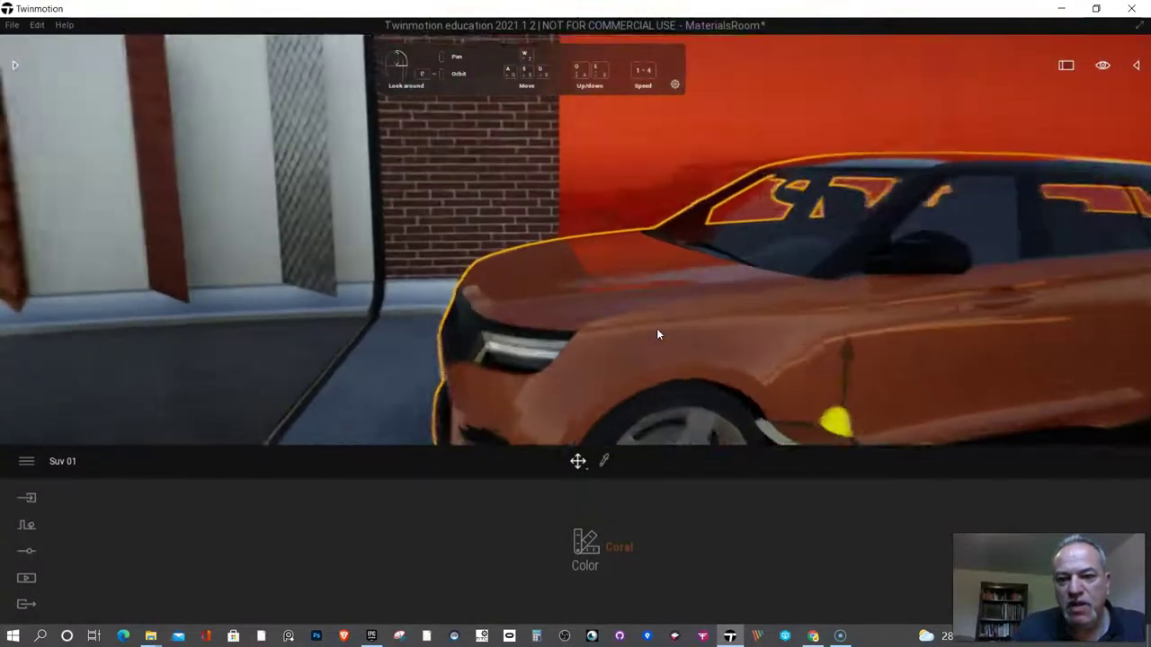
- Turn away from the SUV and walk toward the planter, reception desk and painted brick wall
{"action": "right_click_drag", "start_coordinate": [806, 330], "coordinate": [805, 328]}
{"action": "key", "text": "w"}
{"action": "key", "text": "a"}
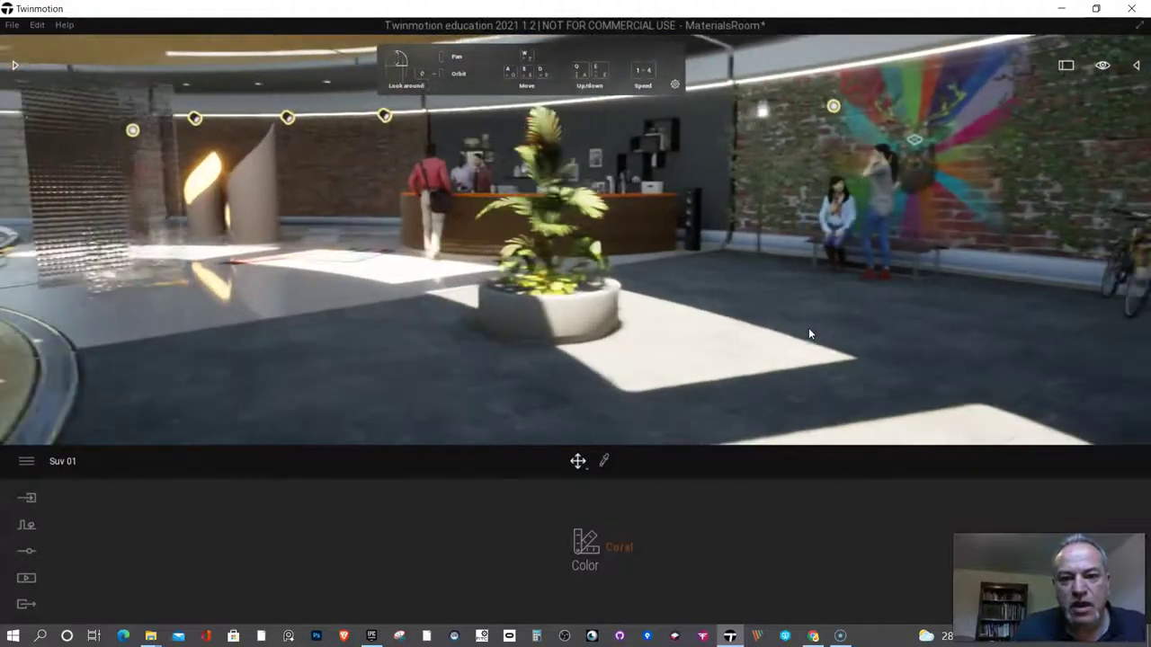
{"action": "key", "text": "d"}
{"action": "key", "text": "w"}
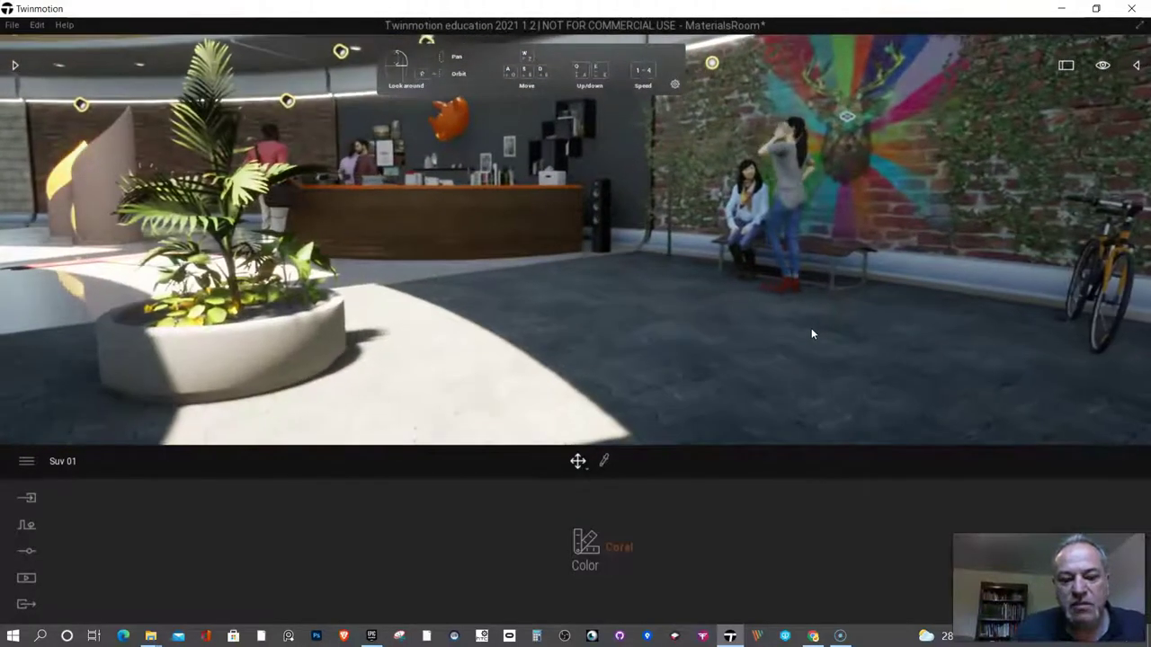
- Raise the viewpoint above the roof, bring it back inside, and look around from the reception desk to the SUV
{"action": "scroll", "coordinate": [812, 333], "scroll_direction": "up", "scroll_amount": 5}
{"action": "scroll", "coordinate": [812, 333], "scroll_direction": "down", "scroll_amount": 15}
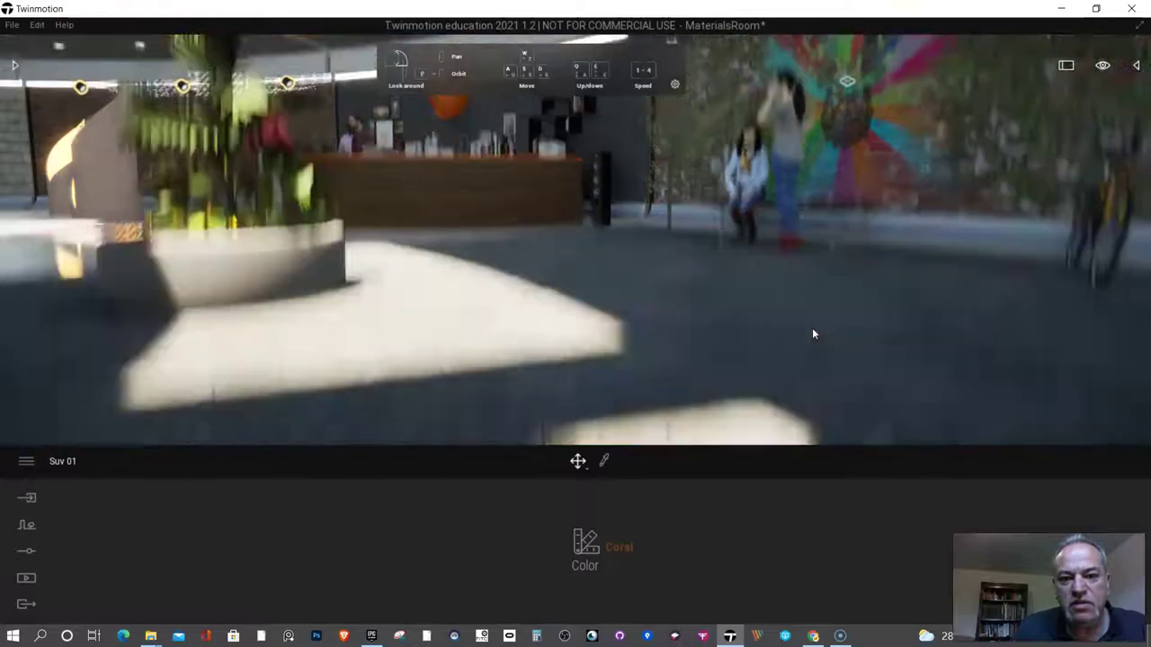
{"action": "scroll", "coordinate": [815, 334], "scroll_direction": "up", "scroll_amount": 12}
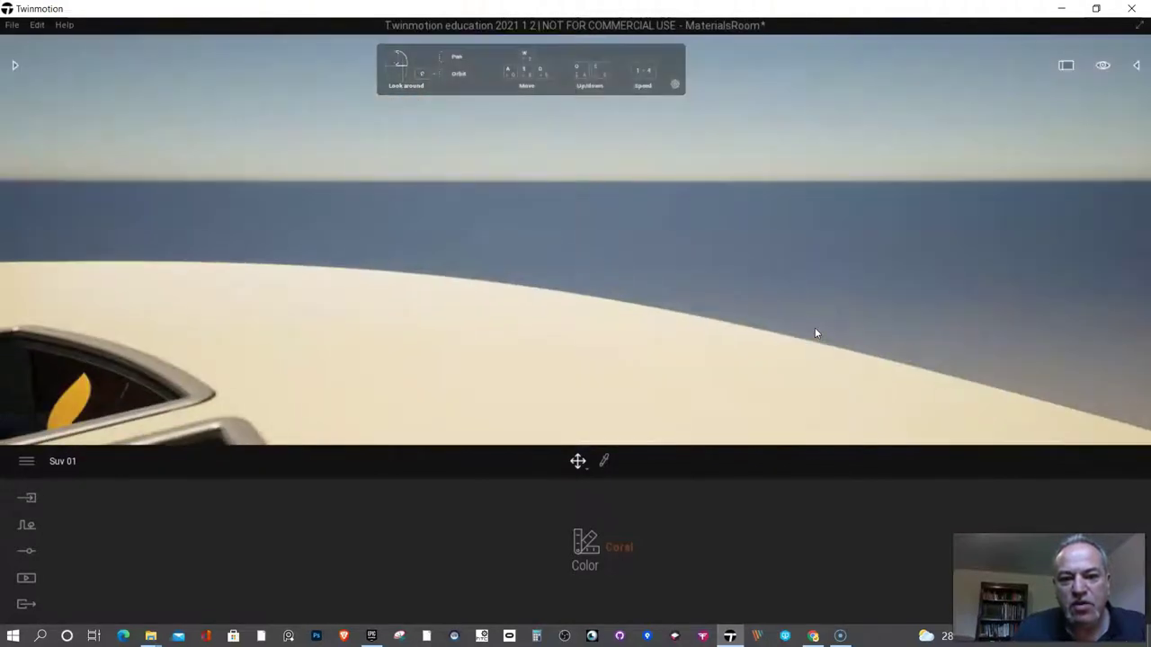
{"action": "scroll", "coordinate": [815, 330], "scroll_direction": "up", "scroll_amount": 10}
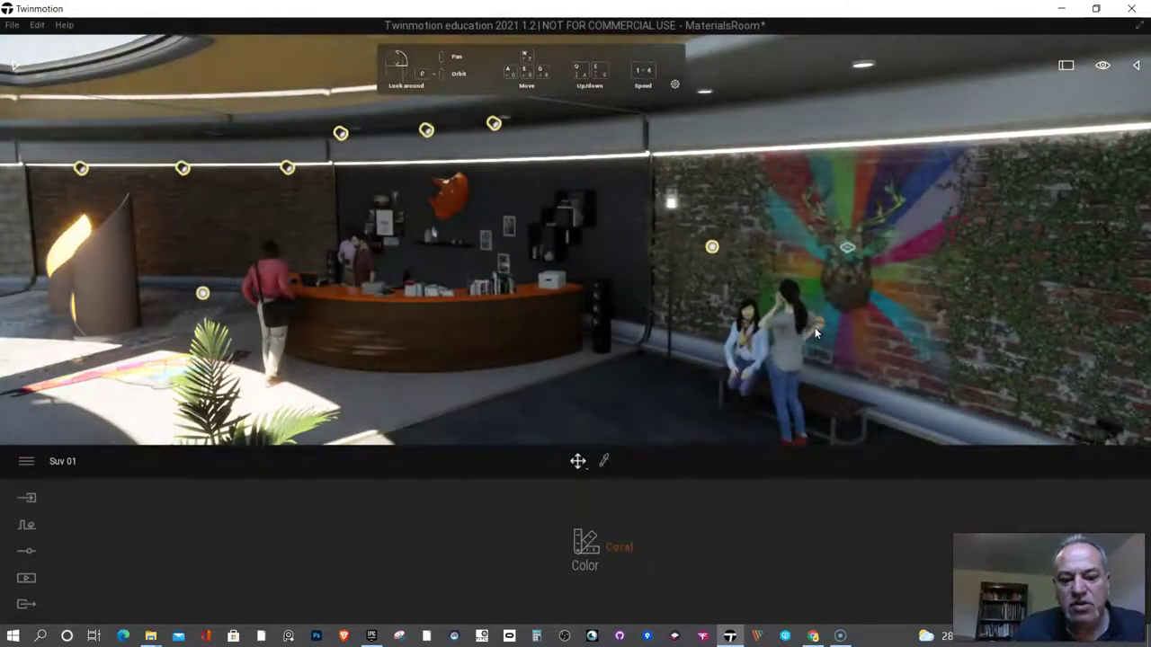
{"action": "right_click_drag", "start_coordinate": [894, 306], "coordinate": [612, 311]}
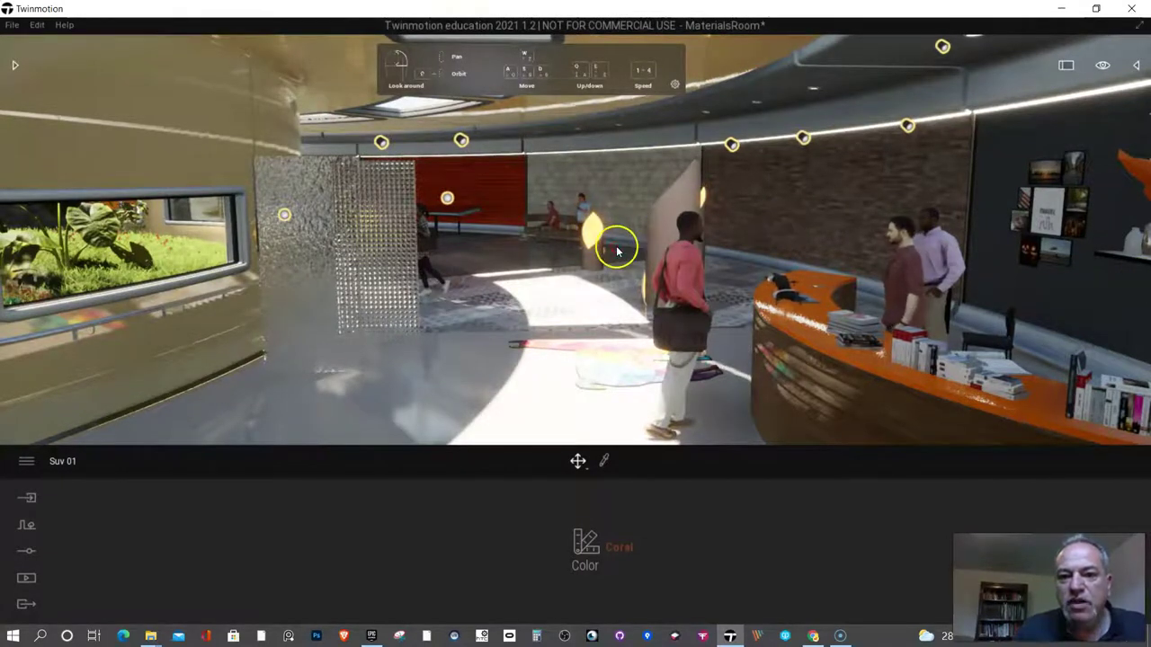
{"action": "right_click_drag", "start_coordinate": [617, 252], "coordinate": [570, 168]}
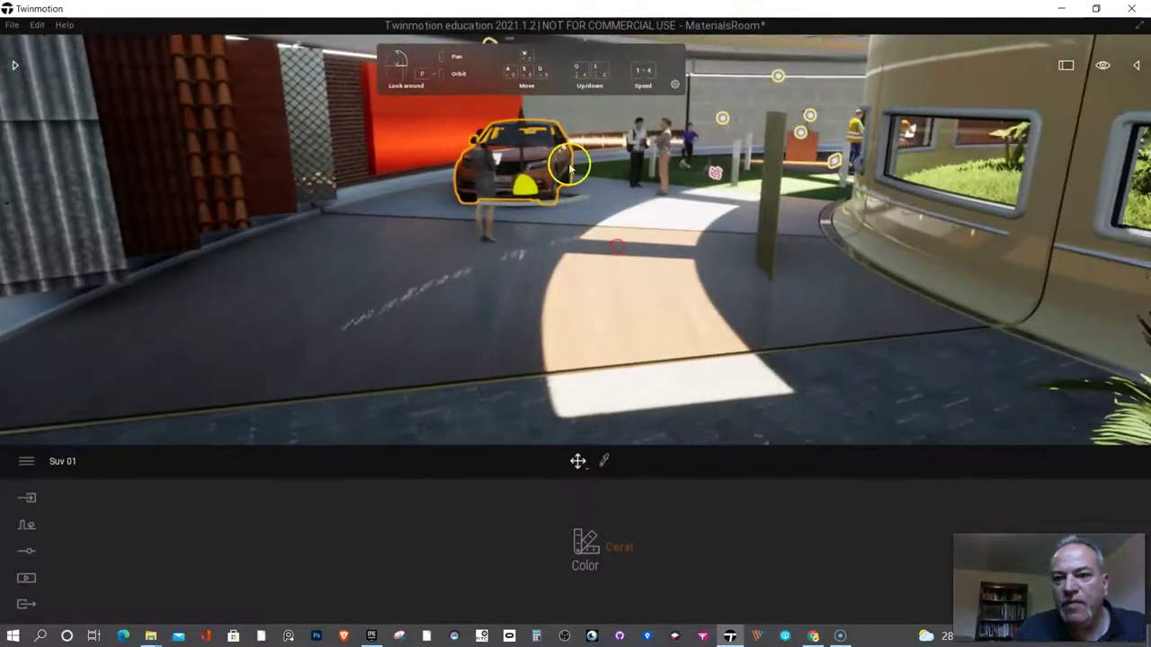
- Select the brick cube under the model crane, focus the view on it and view it from the side
{"action": "left_click", "coordinate": [805, 147]}
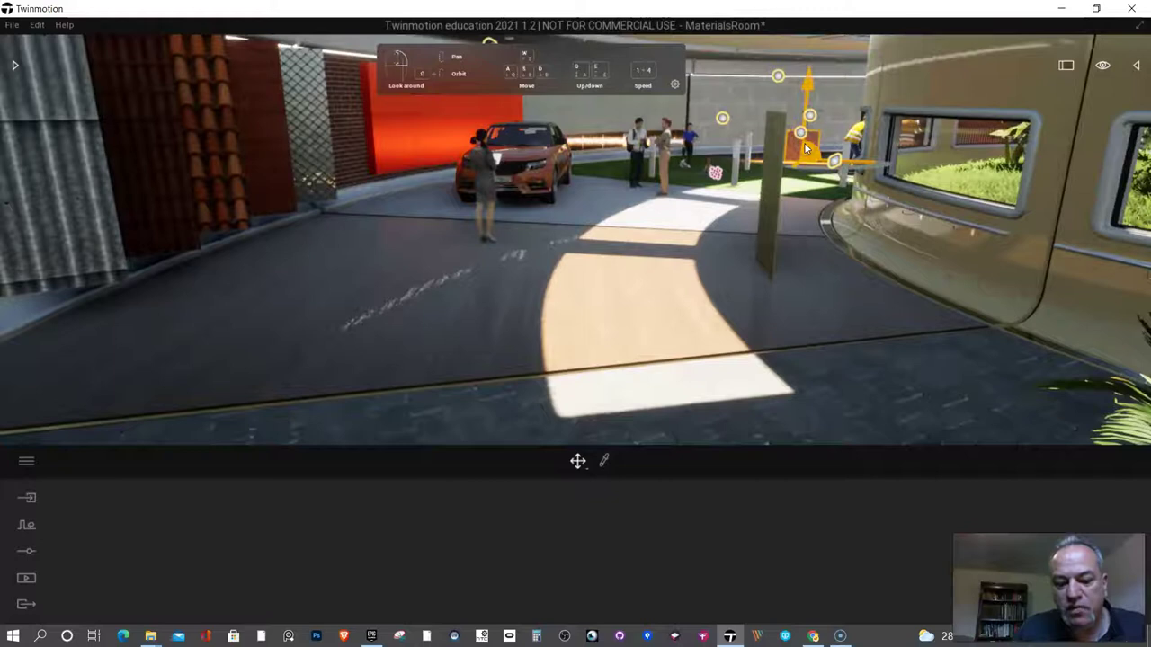
{"action": "key", "text": "f"}
{"action": "scroll", "coordinate": [714, 199], "scroll_direction": "down", "scroll_amount": 3}
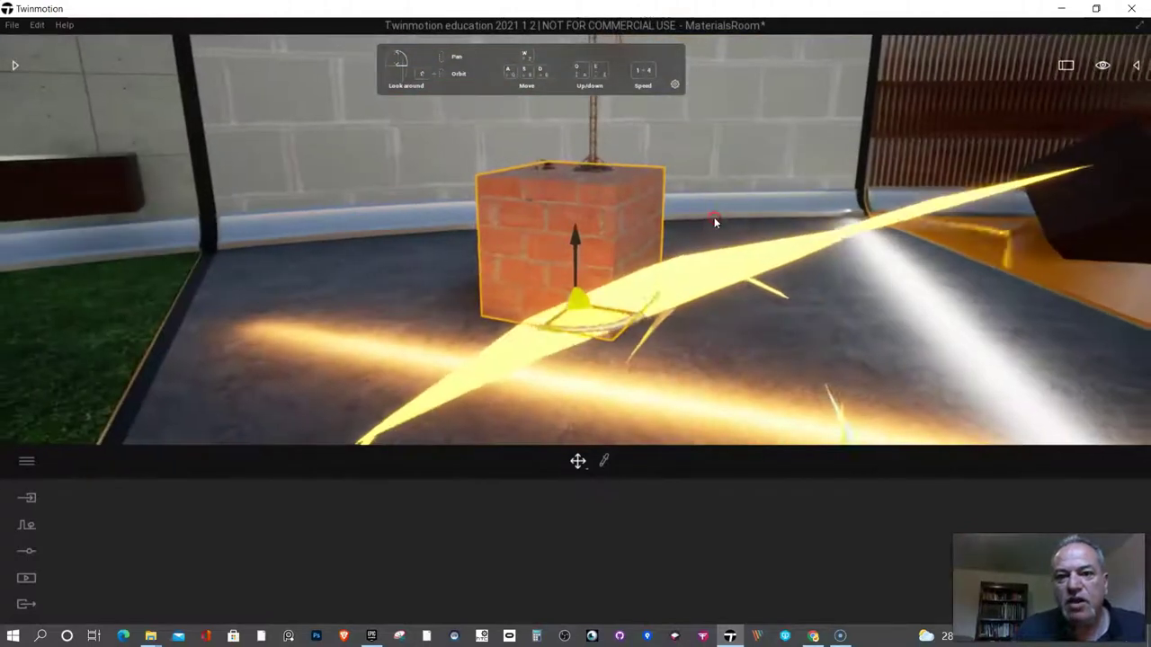
{"action": "right_click_drag", "start_coordinate": [714, 221], "coordinate": [714, 221]}
{"action": "key", "text": "a"}
{"action": "right_click_drag", "start_coordinate": [801, 233], "coordinate": [801, 233]}
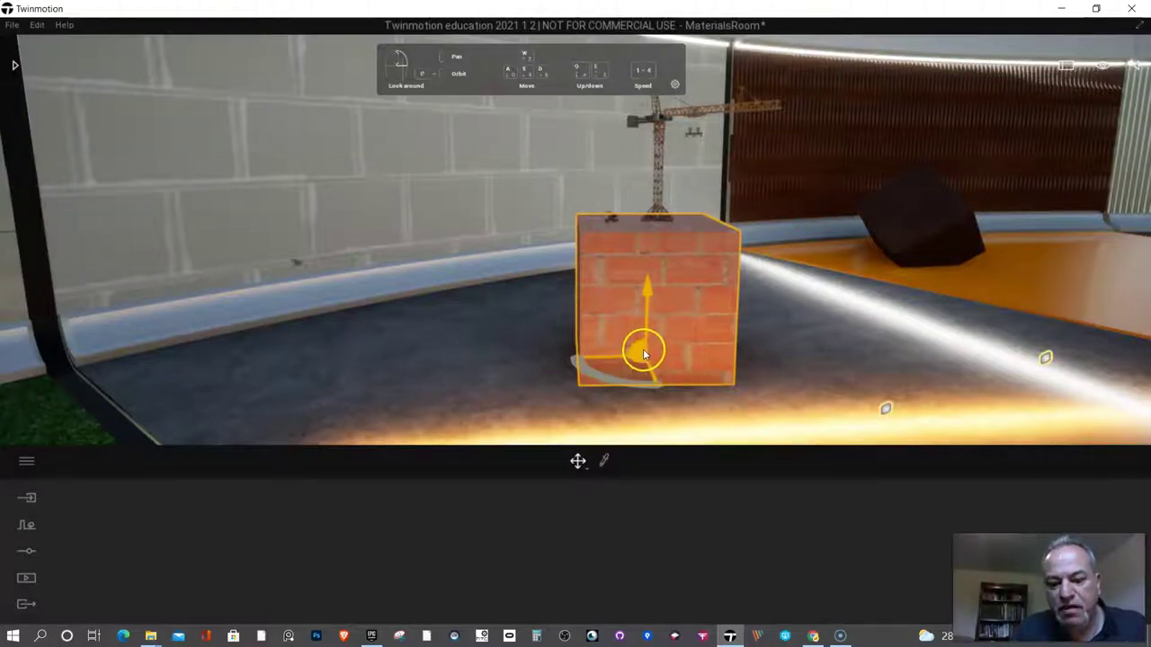
- Switch the brick cube's transform mode to Scale, try stretching its height and undo the stretch
{"action": "key", "text": "space"}
{"action": "key", "text": "space"}
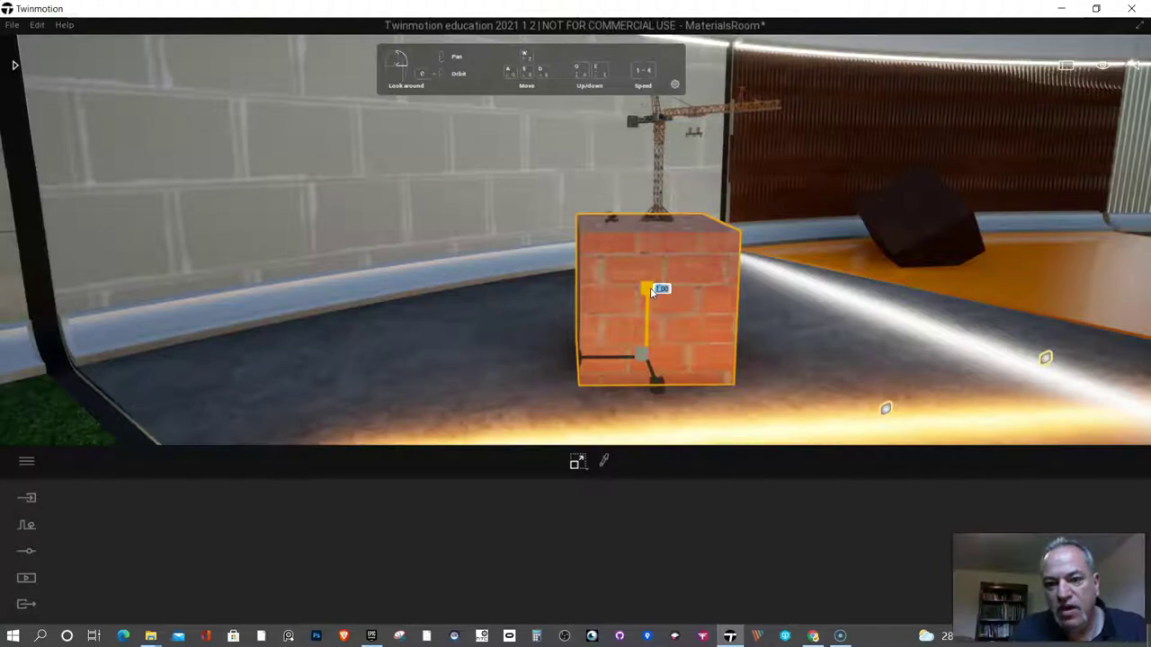
{"action": "left_click", "coordinate": [650, 288]}
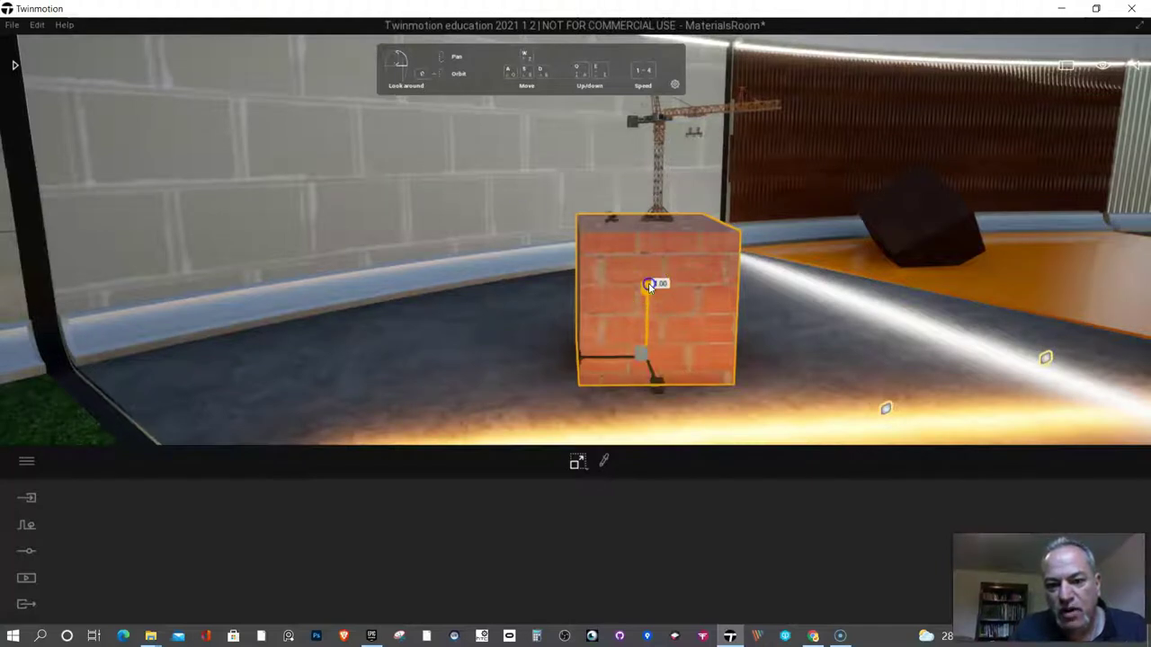
{"action": "left_click_drag", "start_coordinate": [649, 284], "coordinate": [649, 239]}
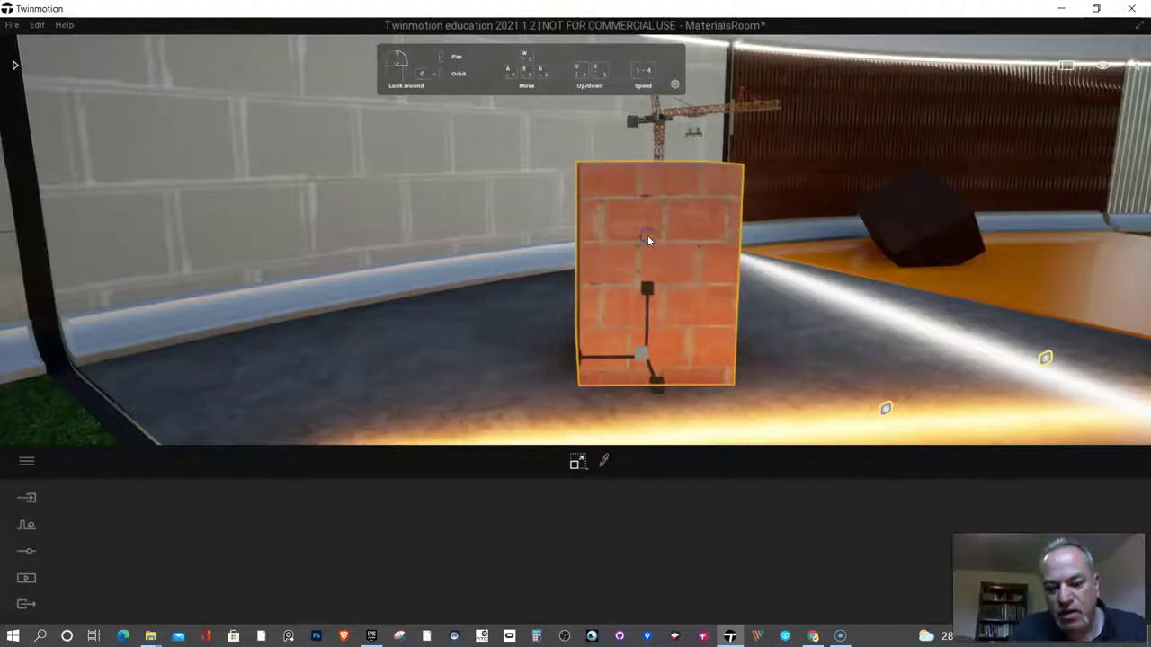
{"action": "key", "text": "ctrl+z"}
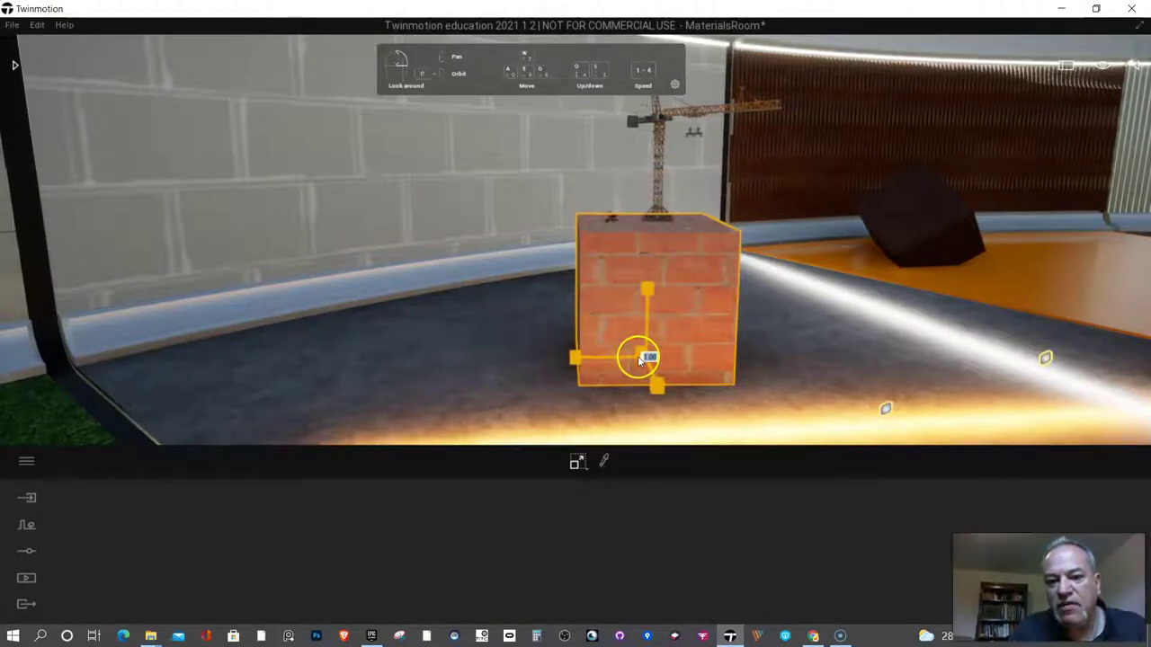
- Try scaling the brick cube uniformly and along its two horizontal axes, and undo all the scaling
{"action": "left_click_drag", "start_coordinate": [637, 356], "coordinate": [833, 309]}
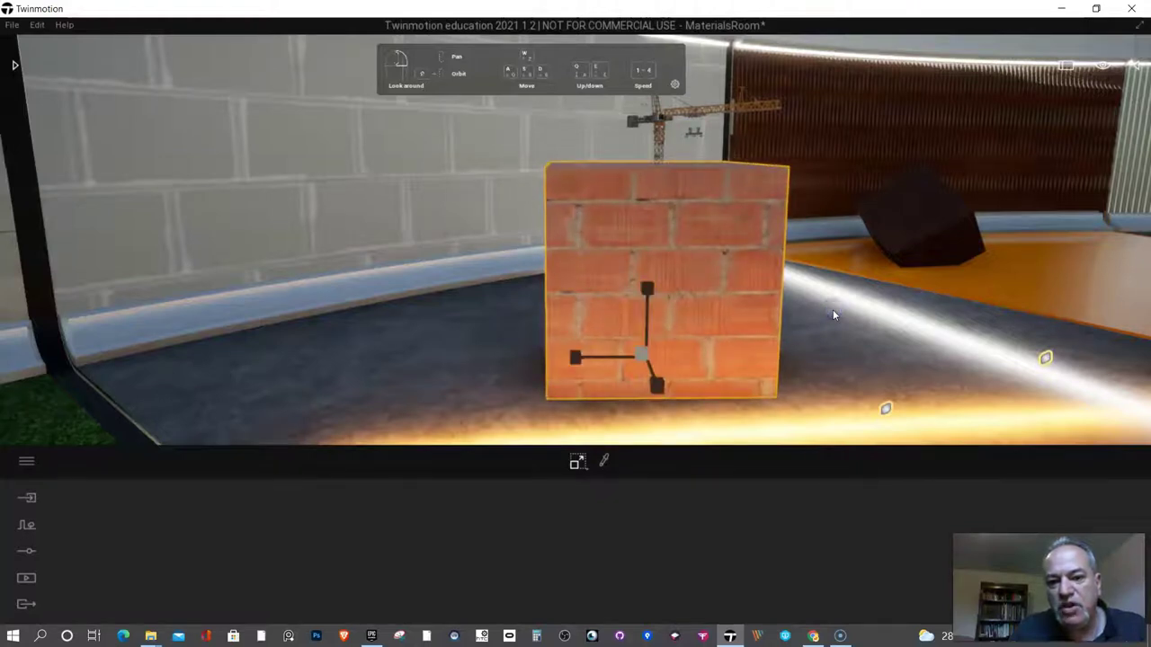
{"action": "left_click_drag", "start_coordinate": [631, 366], "coordinate": [544, 364]}
{"action": "mouse_move", "coordinate": [654, 384]}
{"action": "left_mouse_down"}
{"action": "mouse_move", "coordinate": [692, 398]}
{"action": "mouse_move", "coordinate": [666, 393]}
{"action": "left_mouse_up"}
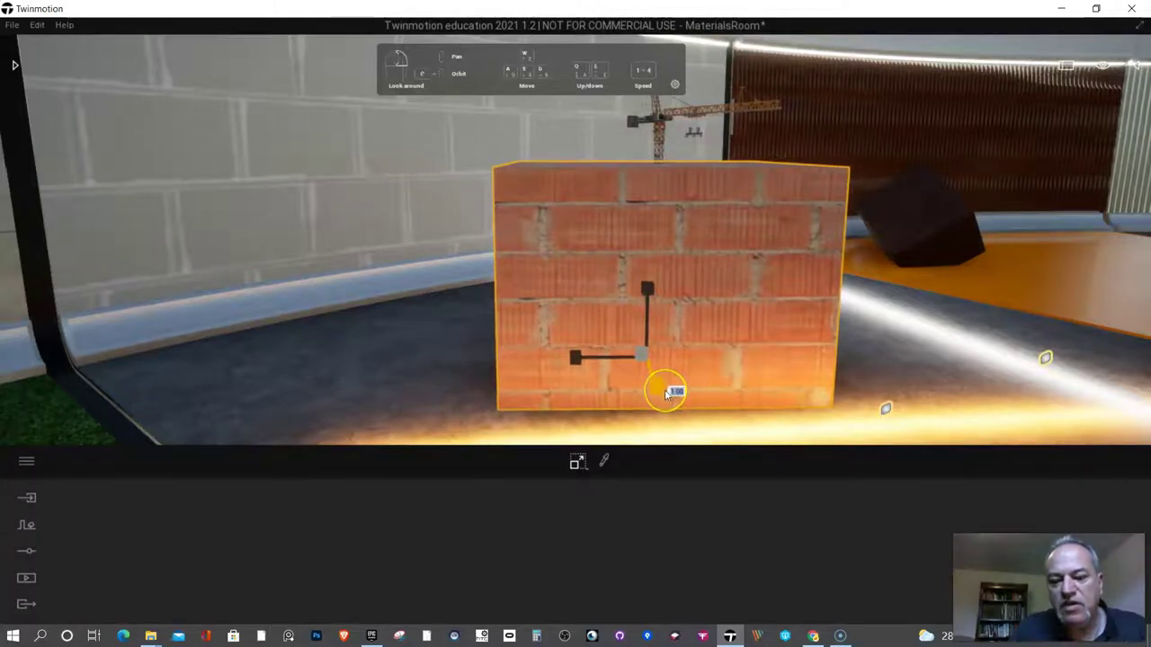
{"action": "key", "text": "ctrl+z"}
{"action": "key", "text": "ctrl+z"}
{"action": "key", "text": "ctrl+z"}
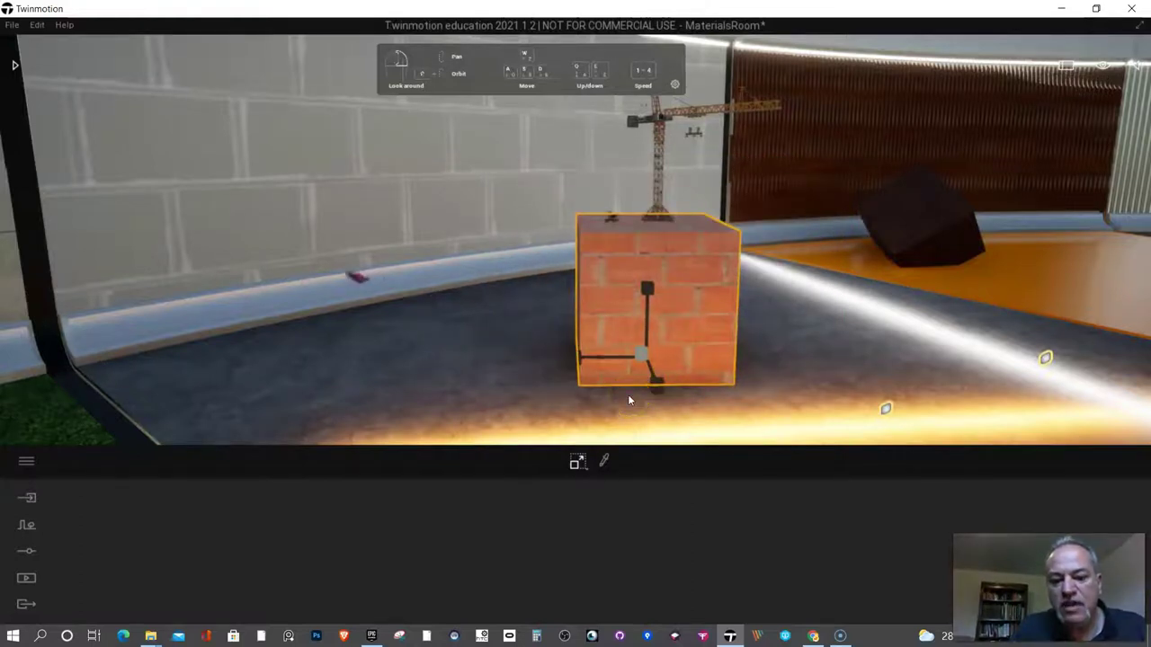
- Turn and slide the brick cube away from the model crane, and move it back under the crane
{"action": "left_click", "coordinate": [624, 394]}
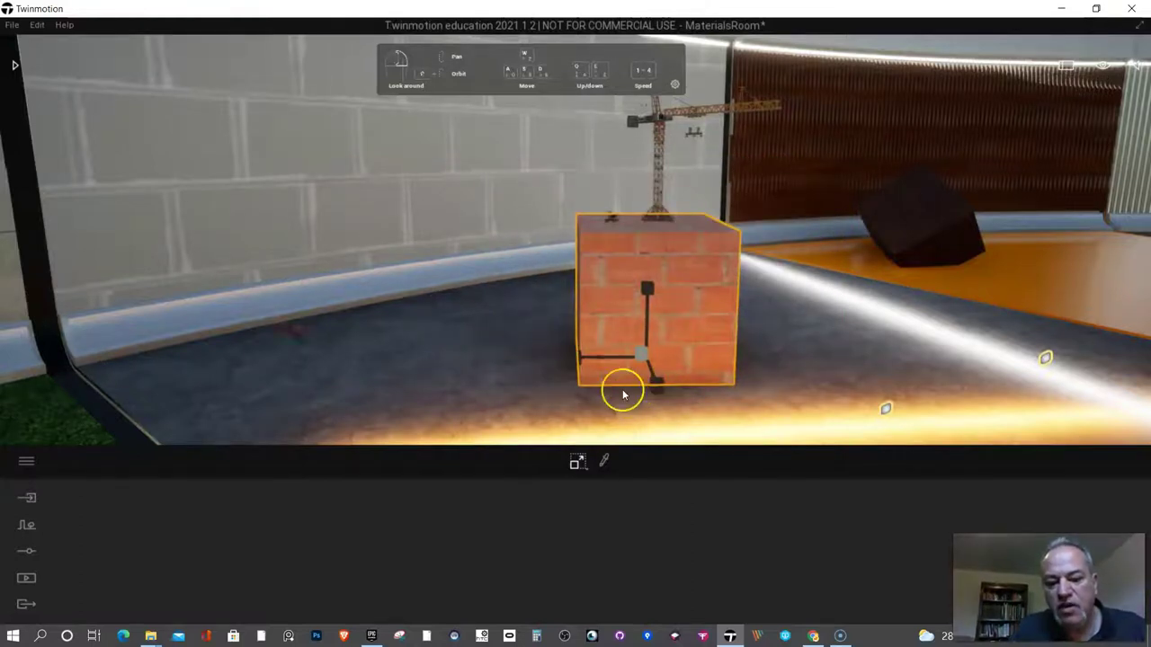
{"action": "left_click", "coordinate": [648, 353]}
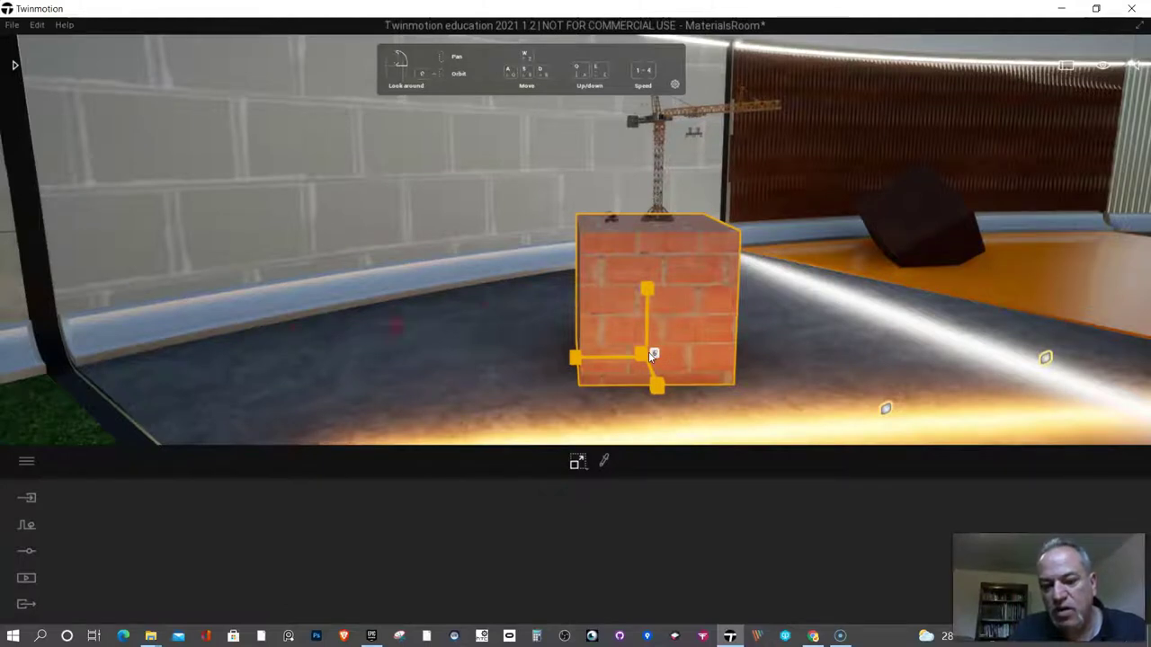
{"action": "left_click", "coordinate": [648, 350]}
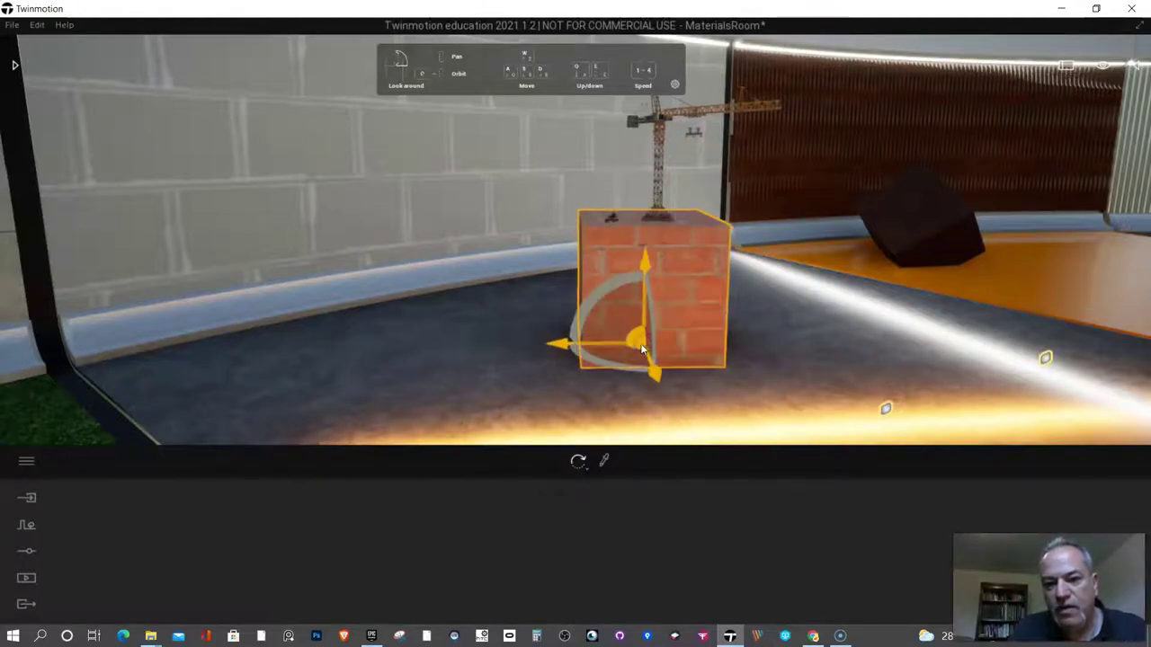
{"action": "left_click", "coordinate": [641, 356]}
{"action": "mouse_move", "coordinate": [658, 367]}
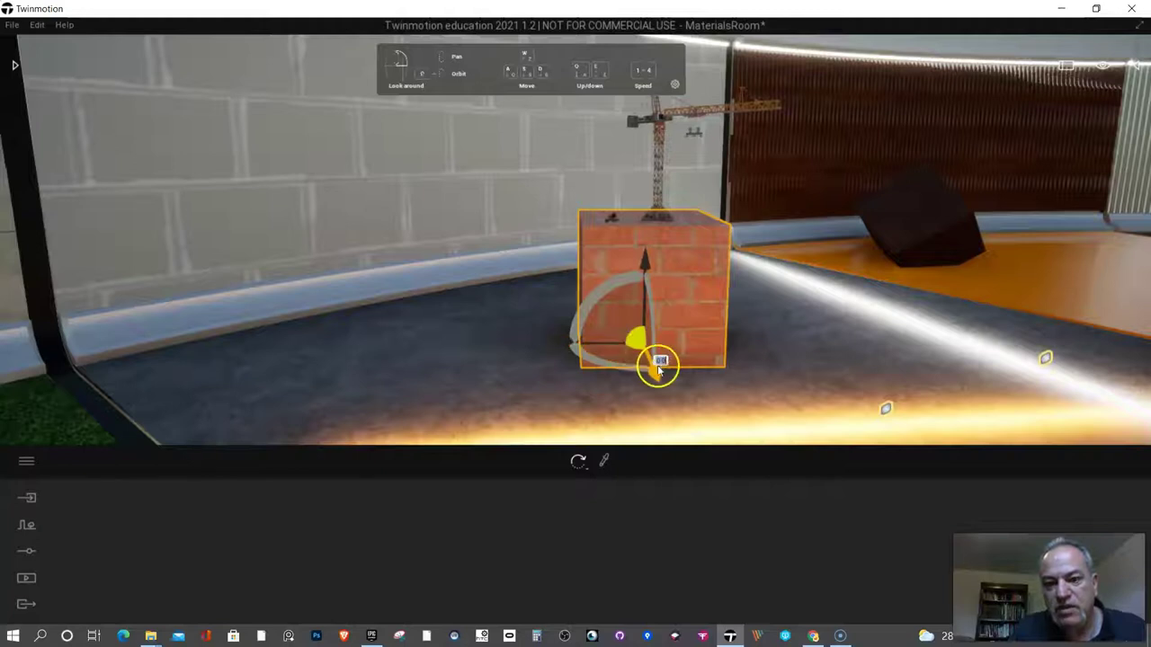
{"action": "left_click_drag", "start_coordinate": [659, 369], "coordinate": [517, 253]}
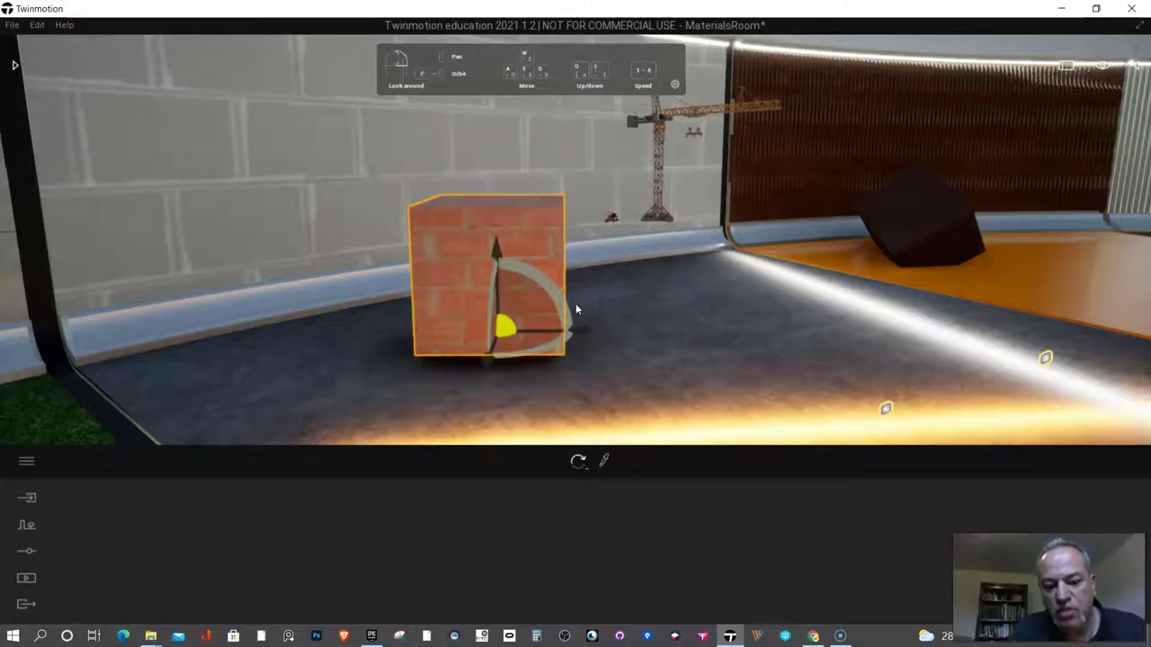
{"action": "key", "text": "Tab"}
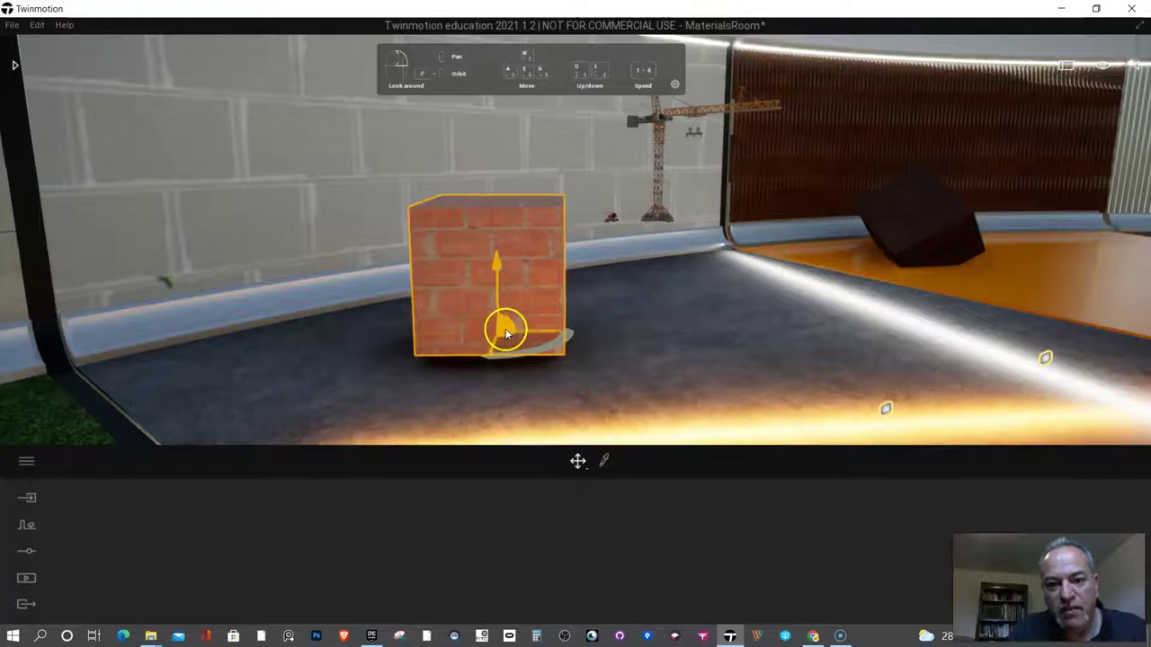
{"action": "left_click_drag", "start_coordinate": [506, 334], "coordinate": [658, 338]}
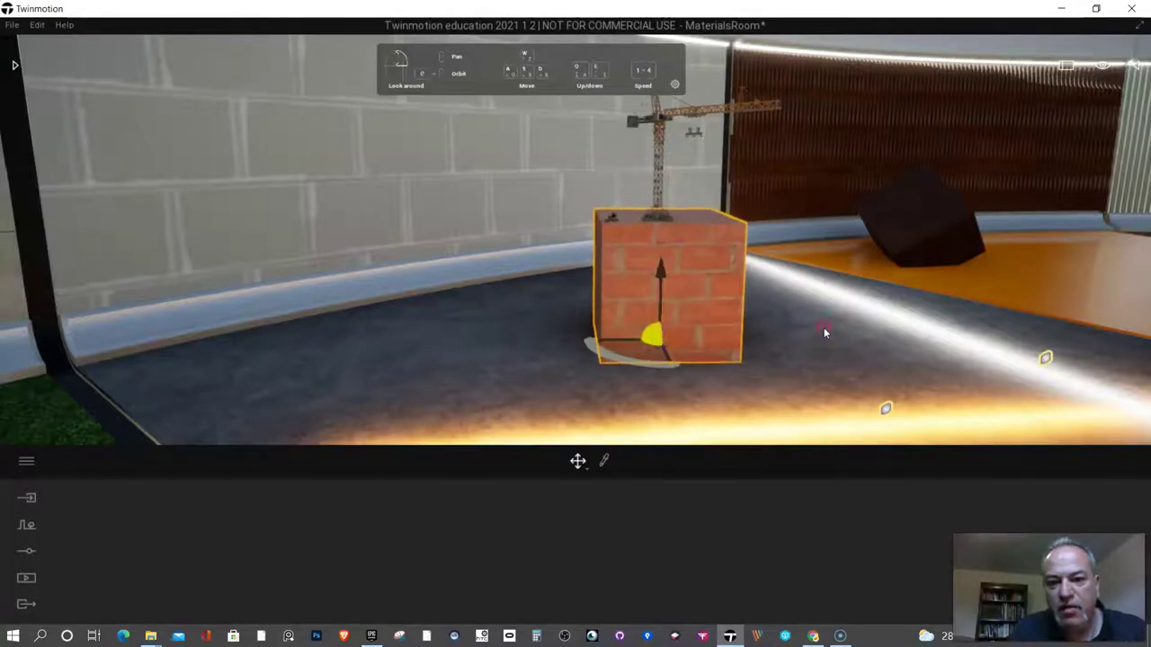
- Approach the brick cube, reselect it and switch its transform mode from Move to Scale
{"action": "mouse_move", "coordinate": [824, 328]}
{"action": "right_mouse_down"}
{"action": "mouse_move", "coordinate": [647, 323]}
{"action": "mouse_move", "coordinate": [826, 333]}
{"action": "right_mouse_up"}
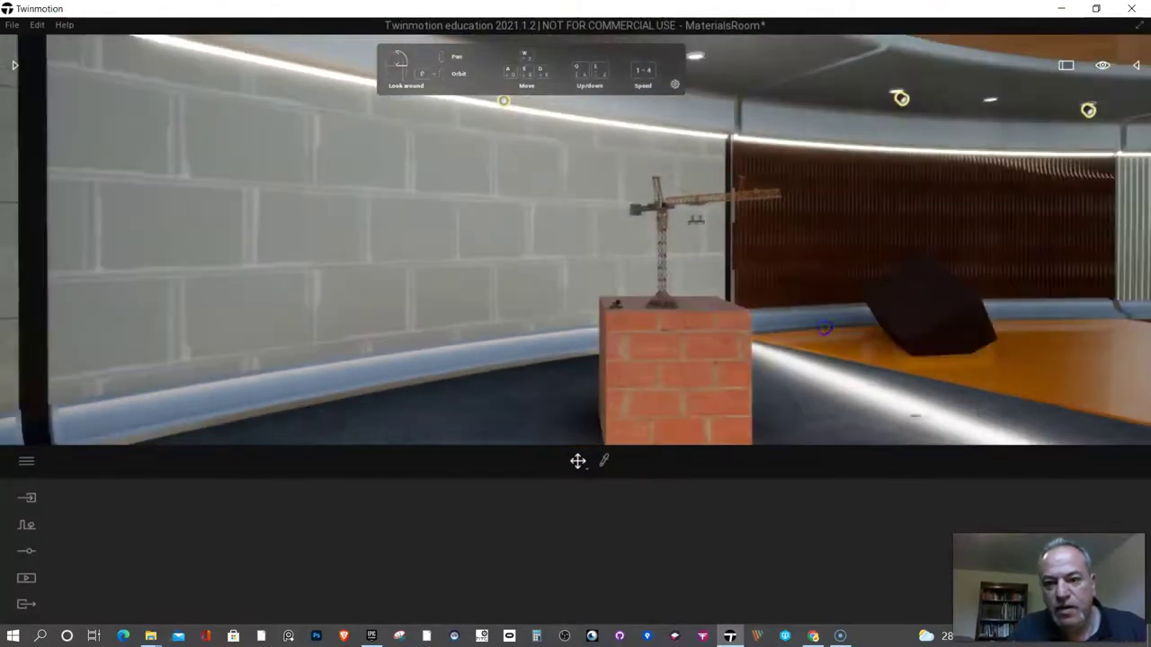
{"action": "key", "text": "d"}
{"action": "key", "text": "s"}
{"action": "right_click_drag", "start_coordinate": [527, 314], "coordinate": [564, 311]}
{"action": "key", "text": "w"}
{"action": "left_click", "coordinate": [654, 330]}
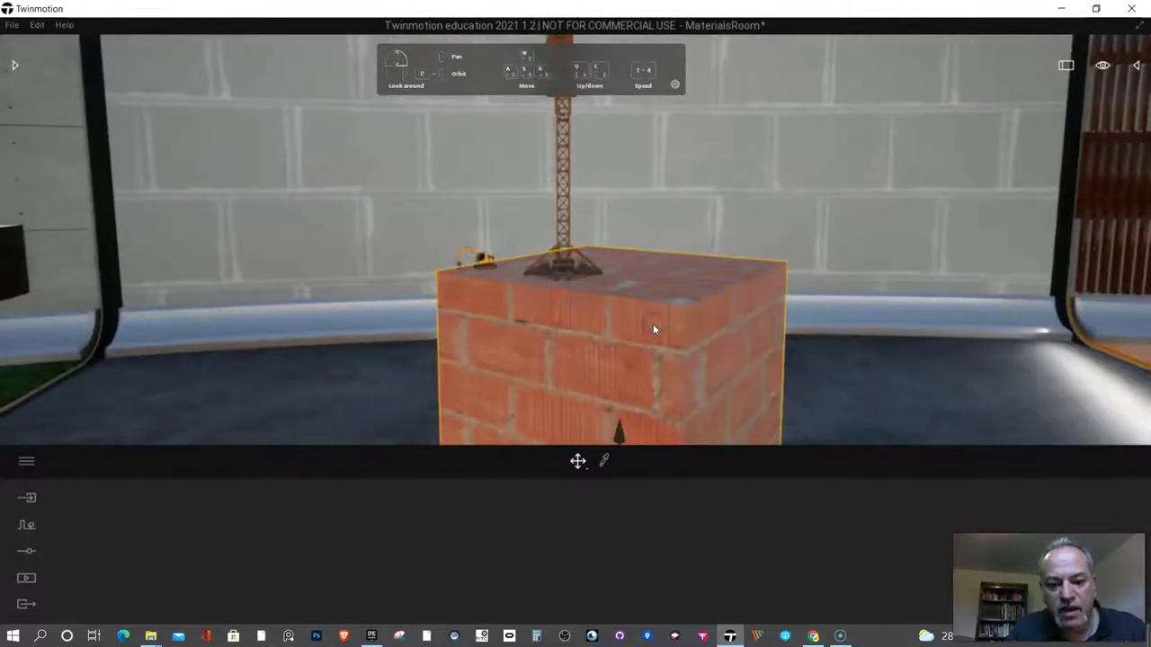
{"action": "left_click", "coordinate": [655, 329]}
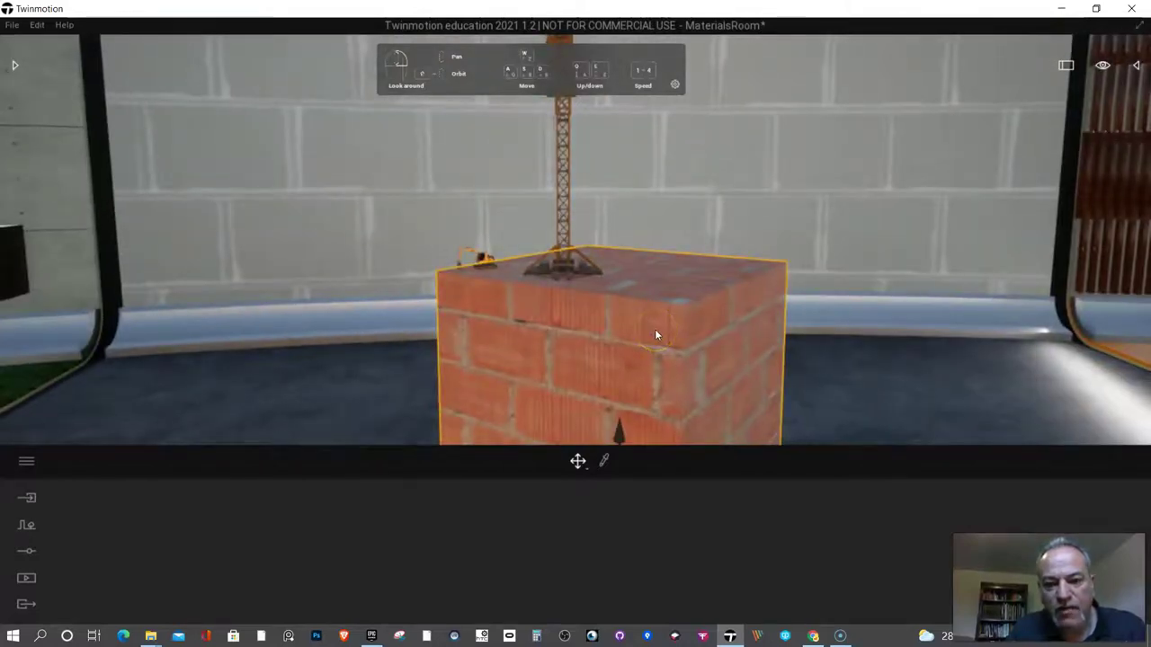
{"action": "left_click", "coordinate": [655, 329]}
{"action": "right_click_drag", "start_coordinate": [655, 343], "coordinate": [656, 347]}
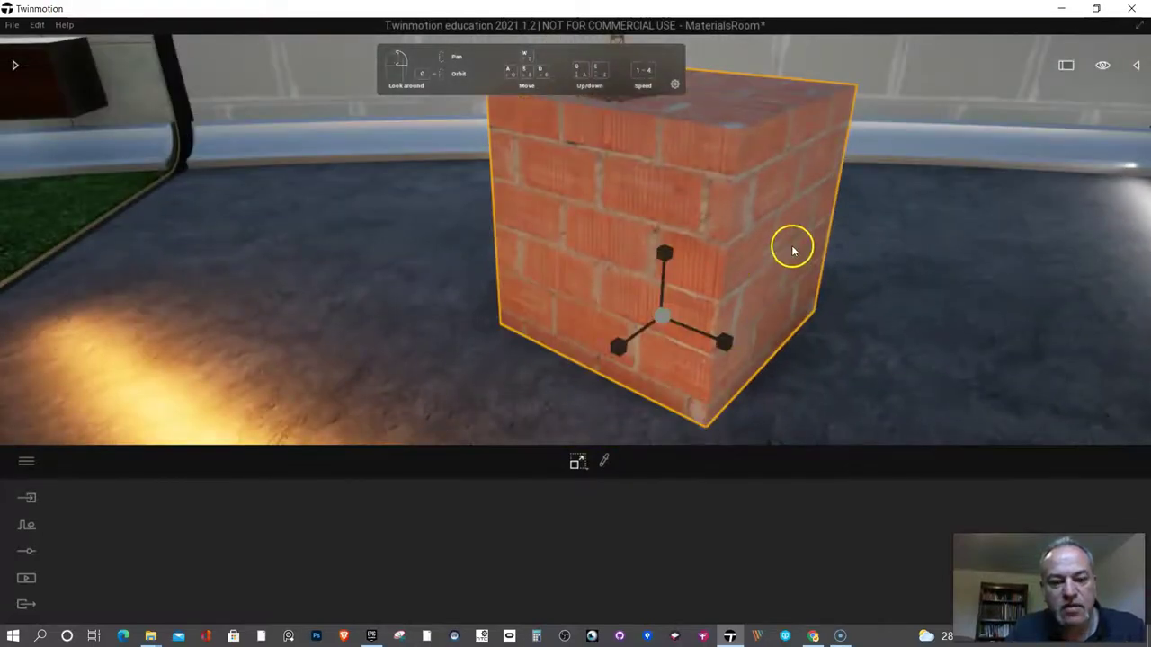
{"action": "right_click_drag", "start_coordinate": [792, 249], "coordinate": [793, 249]}
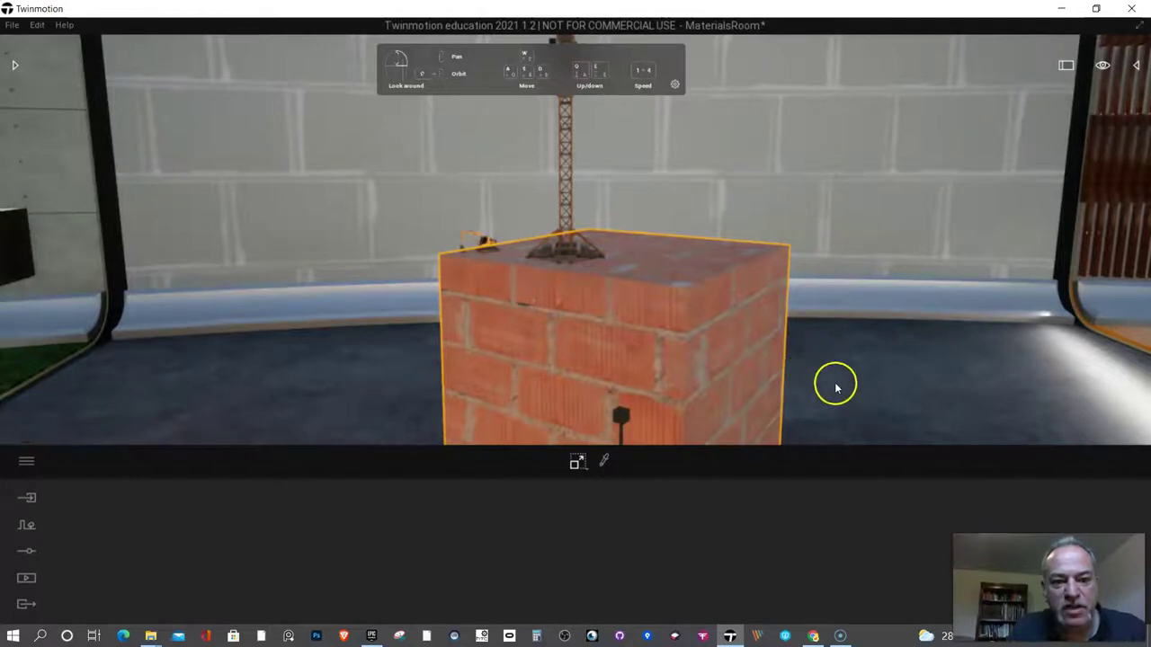
- Walk back from the brick cube past the seated child and the SUV toward the woman by the wall panels
{"action": "right_click_drag", "start_coordinate": [836, 371], "coordinate": [832, 367]}
{"action": "scroll", "coordinate": [823, 334], "scroll_direction": "up", "scroll_amount": 5}
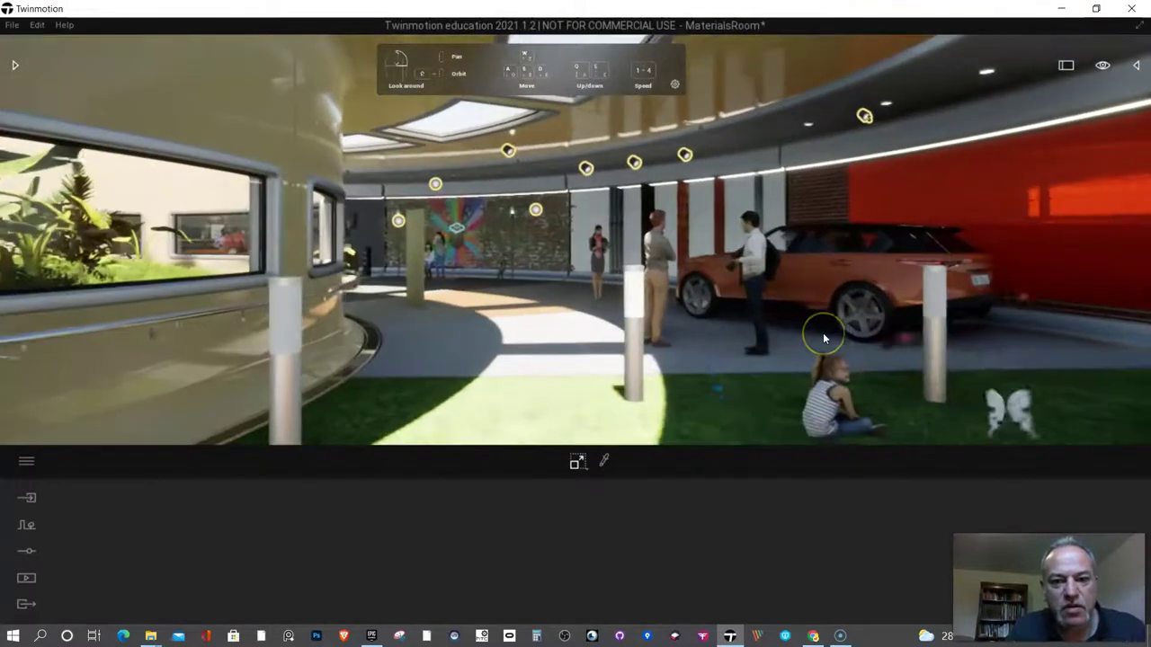
{"action": "scroll", "coordinate": [818, 338], "scroll_direction": "up", "scroll_amount": 5}
{"action": "scroll", "coordinate": [817, 339], "scroll_direction": "up", "scroll_amount": 3}
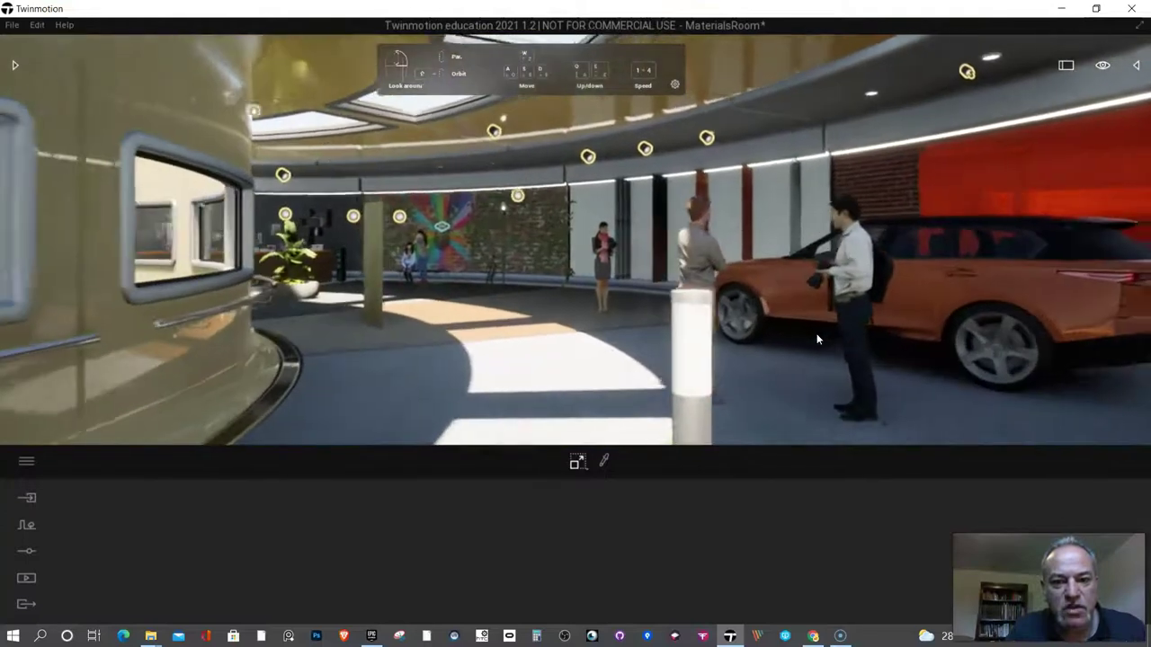
{"action": "right_click_drag", "start_coordinate": [818, 340], "coordinate": [817, 340]}
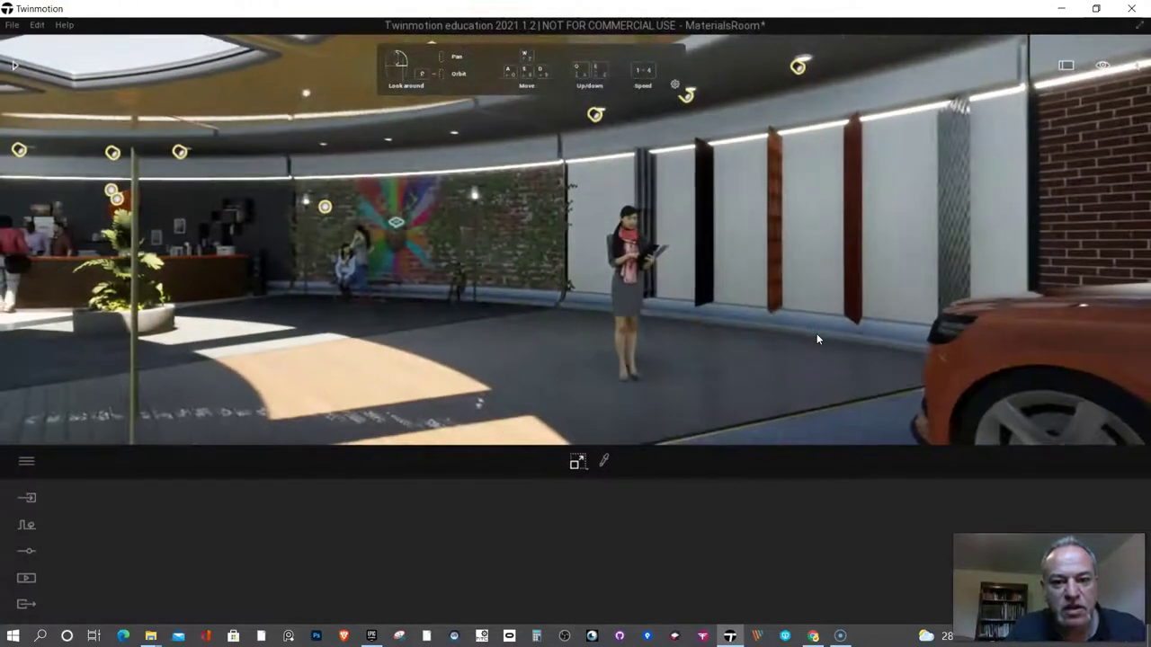
- Approach the woman by the wall panels and display the navigation speed options
{"action": "right_click_drag", "start_coordinate": [774, 339], "coordinate": [773, 332]}
{"action": "scroll", "coordinate": [773, 334], "scroll_direction": "up", "scroll_amount": 5}
{"action": "scroll", "coordinate": [775, 337], "scroll_direction": "down", "scroll_amount": 5}
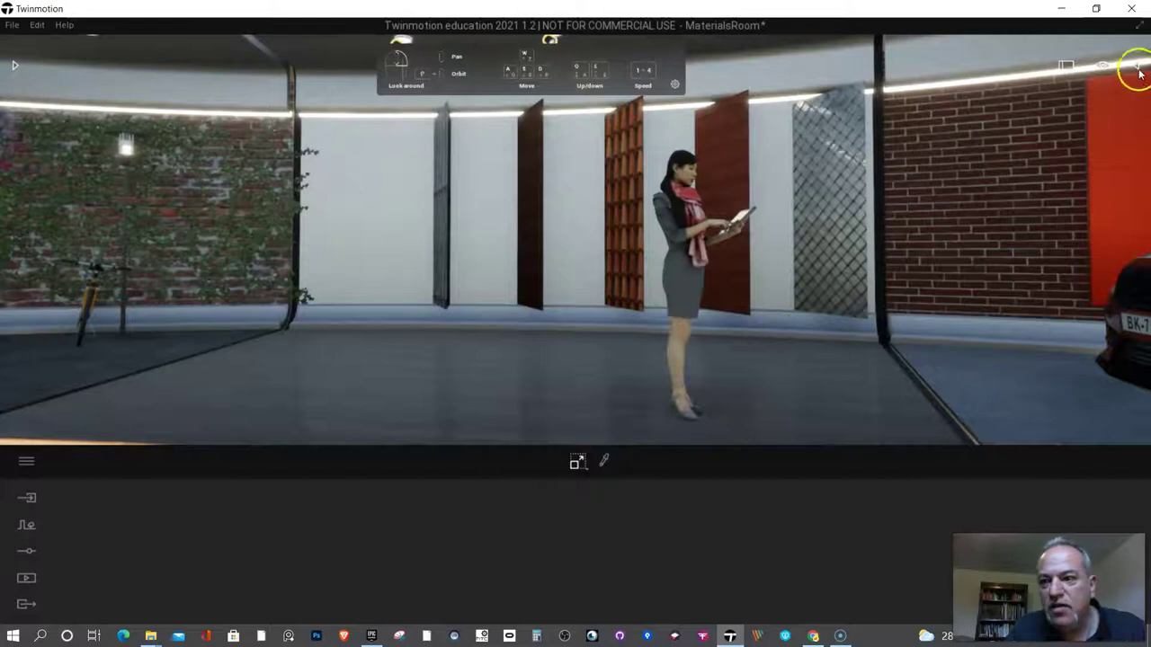
{"action": "left_click", "coordinate": [1101, 70]}
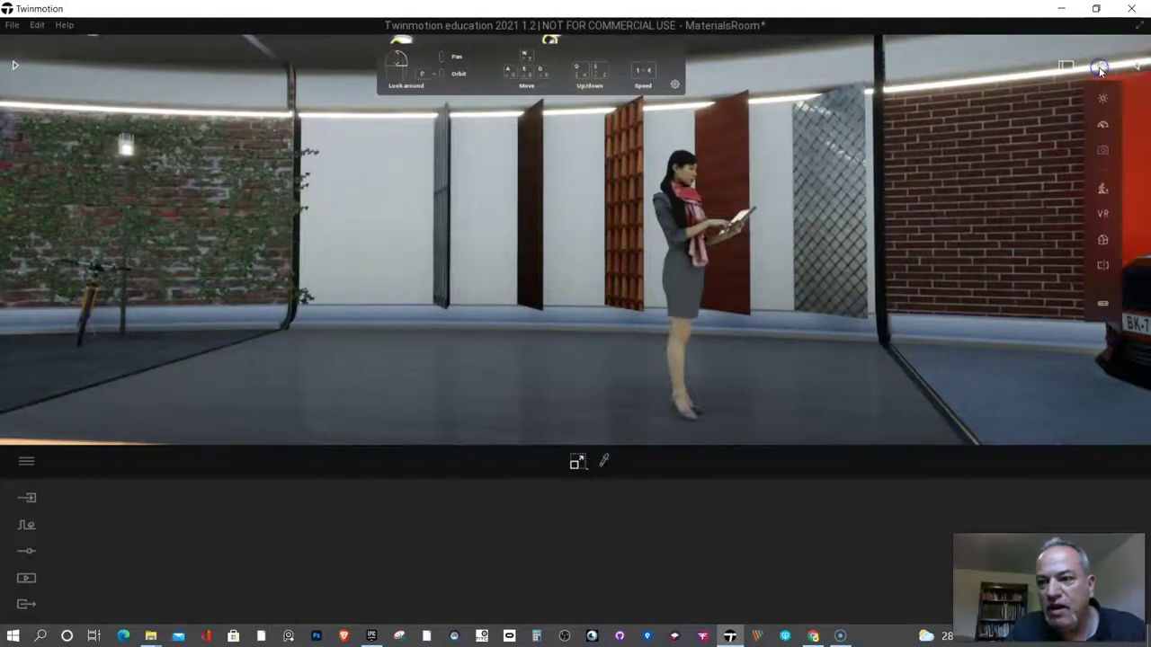
{"action": "left_click", "coordinate": [1102, 128]}
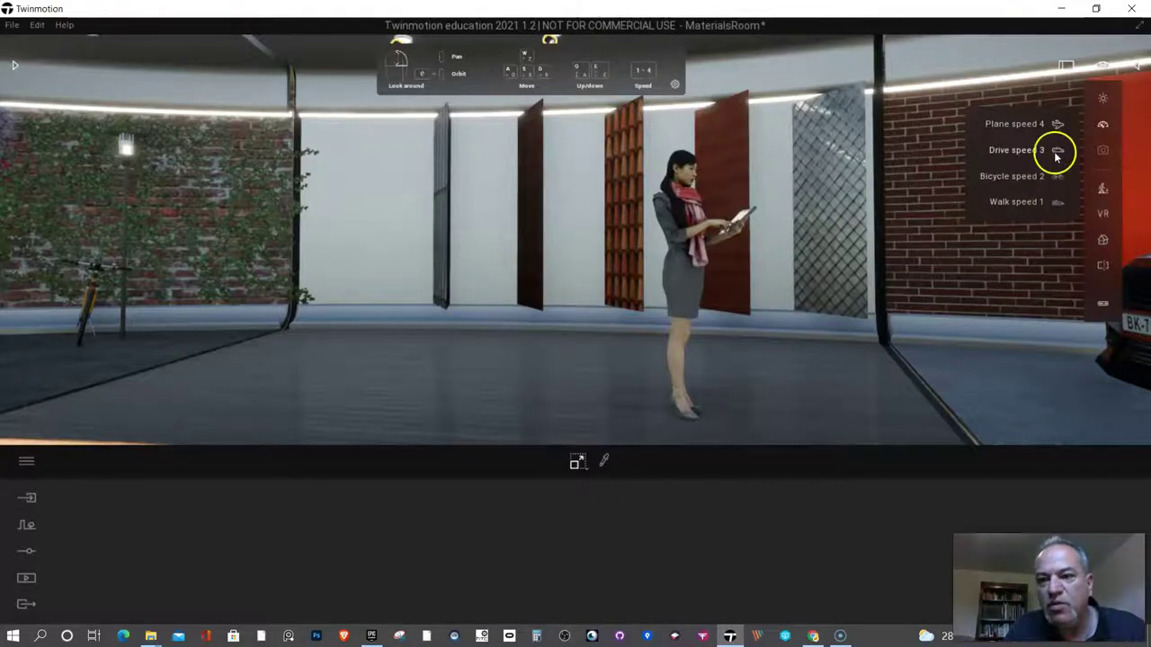
- Travel past the reception counter to face the two women at the bench in front of the deer mural
{"action": "mouse_move", "coordinate": [950, 237]}
{"action": "right_mouse_down"}
{"action": "mouse_move", "coordinate": [809, 237]}
{"action": "mouse_move", "coordinate": [950, 237]}
{"action": "right_mouse_up"}
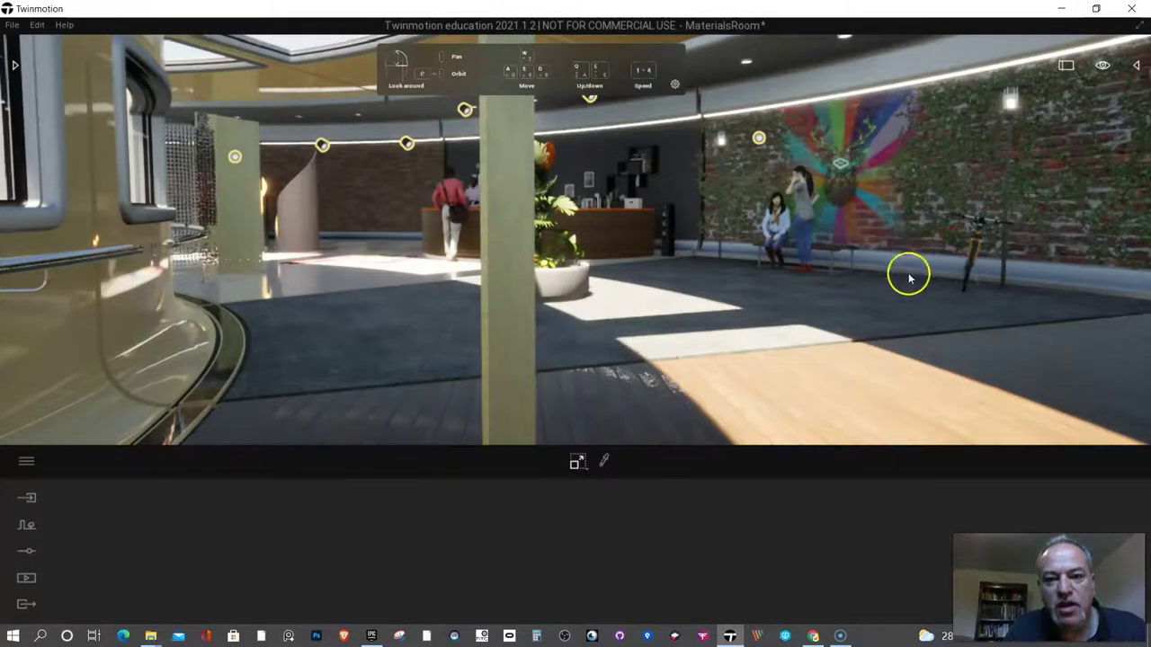
{"action": "scroll", "coordinate": [907, 276], "scroll_direction": "up", "scroll_amount": 5}
{"action": "left_click_drag", "start_coordinate": [889, 292], "coordinate": [889, 292]}
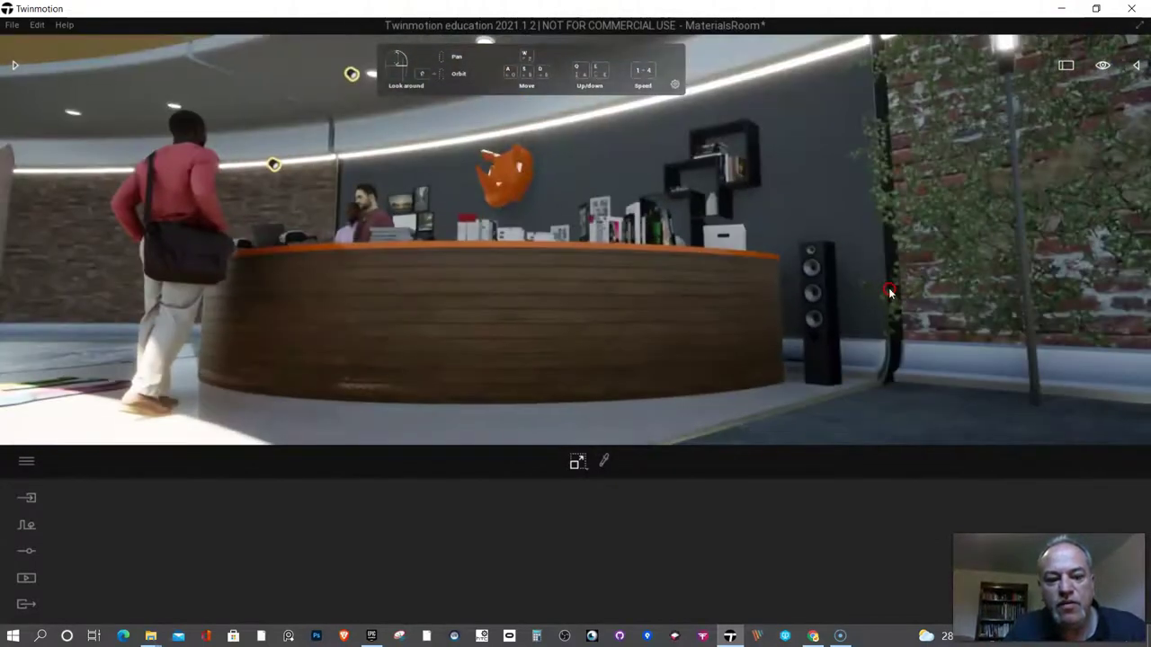
{"action": "right_click_drag", "start_coordinate": [920, 304], "coordinate": [921, 304]}
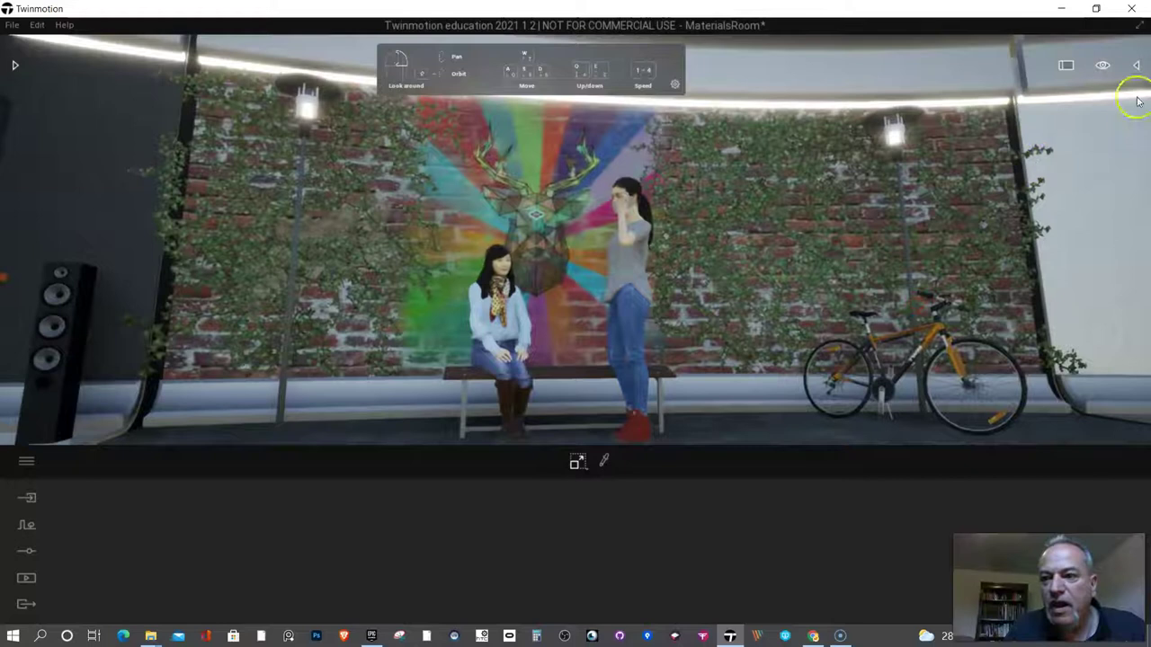
- Try the time of day at 05:05, and set it to 13:19
{"action": "left_click", "coordinate": [1099, 76]}
{"action": "left_click", "coordinate": [1105, 102]}
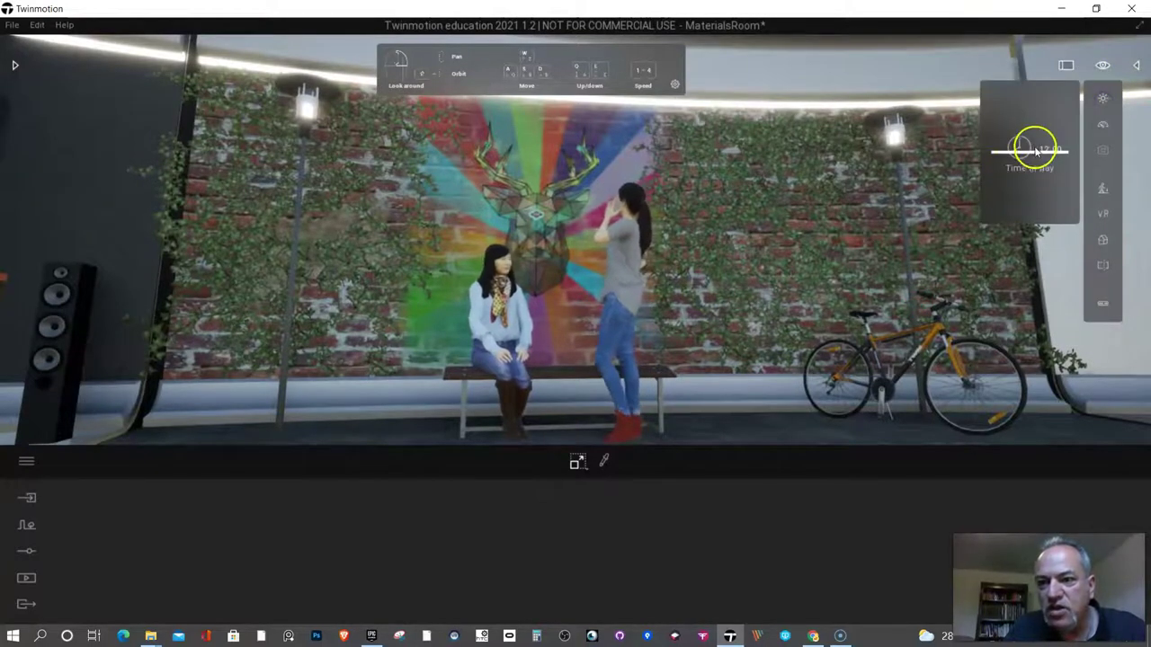
{"action": "left_click_drag", "start_coordinate": [1036, 151], "coordinate": [1034, 122]}
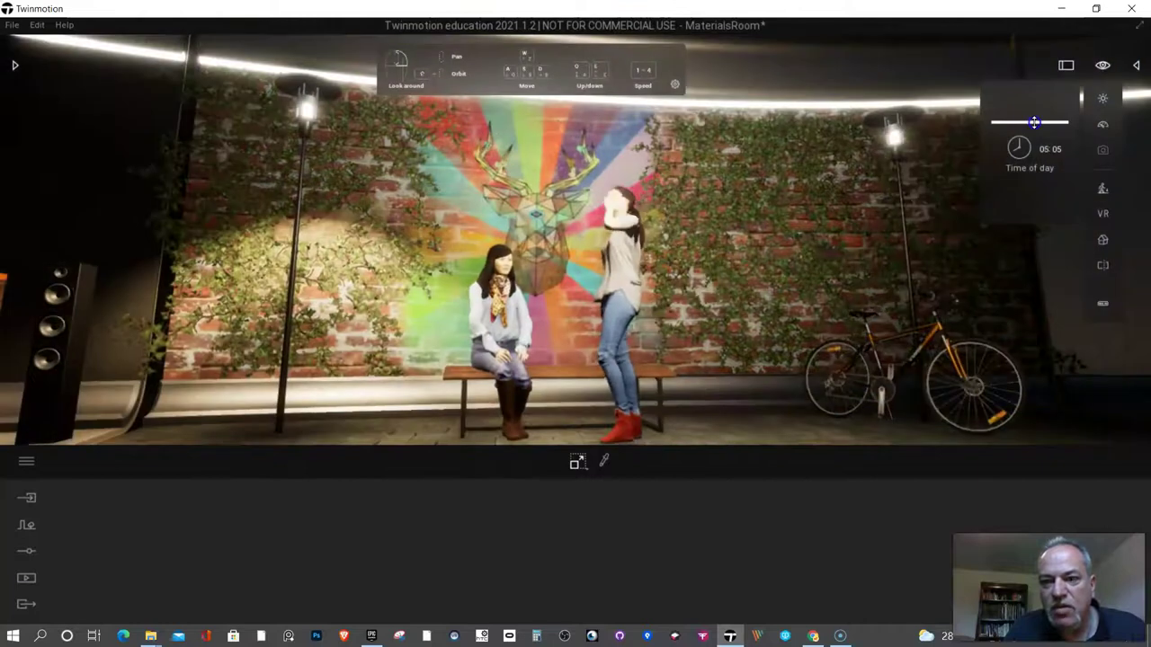
{"action": "left_click", "coordinate": [1093, 128]}
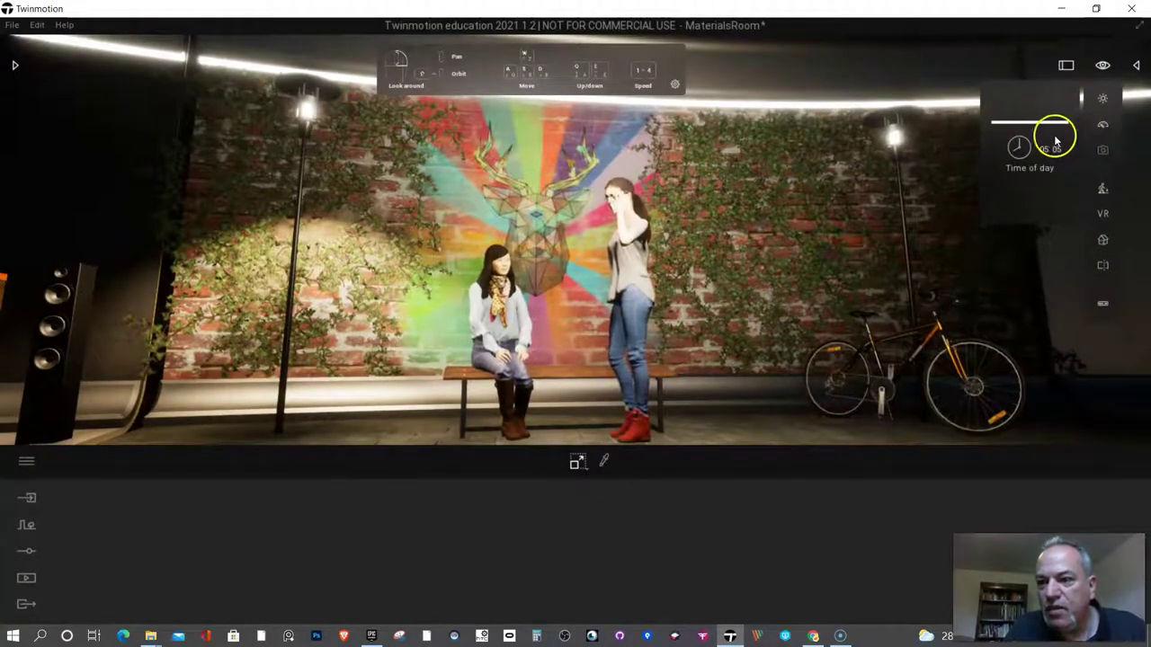
{"action": "left_click_drag", "start_coordinate": [1056, 123], "coordinate": [1060, 158]}
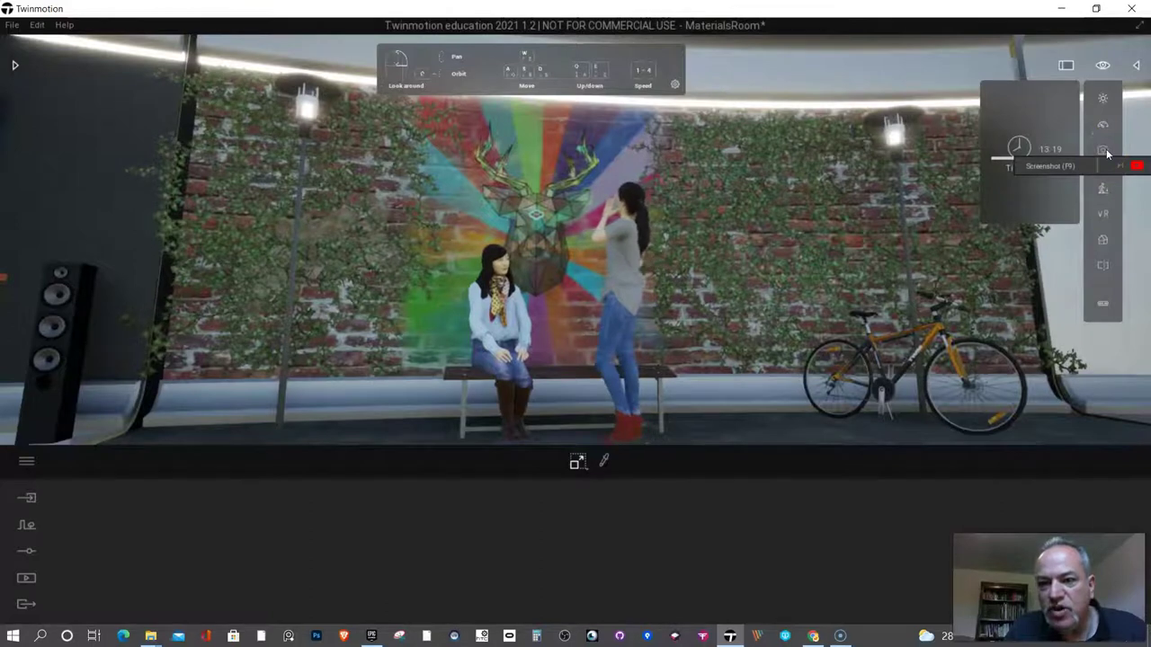
- Take a screenshot of the current view of the mural wall
{"action": "left_click", "coordinate": [1104, 150]}
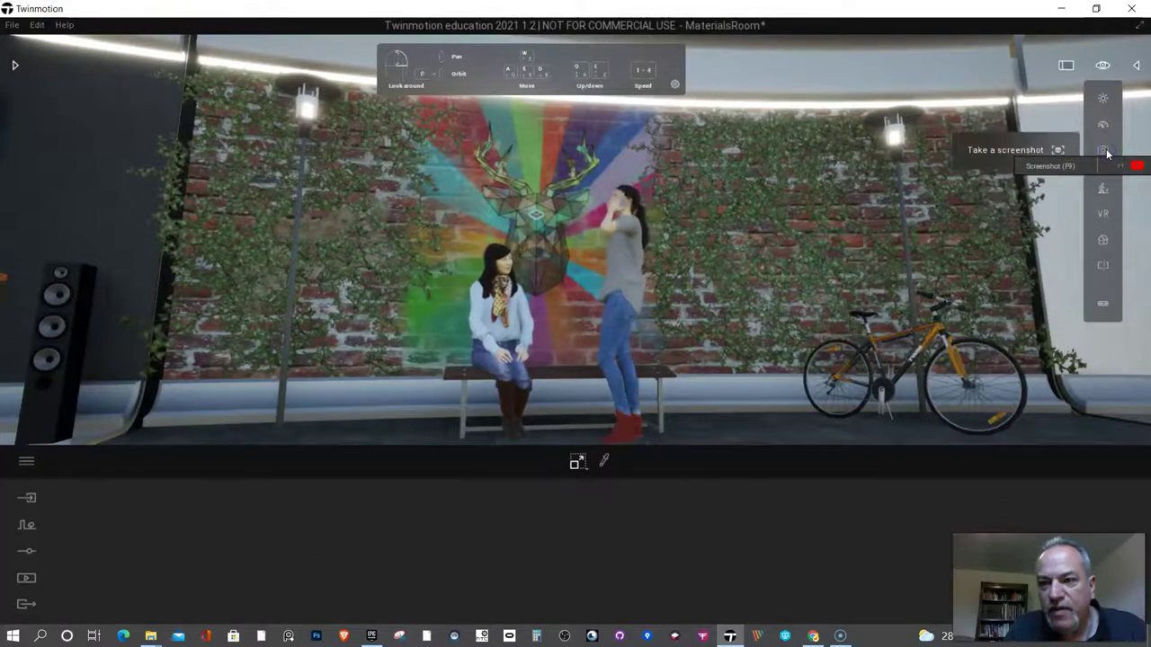
{"action": "left_click", "coordinate": [1056, 151]}
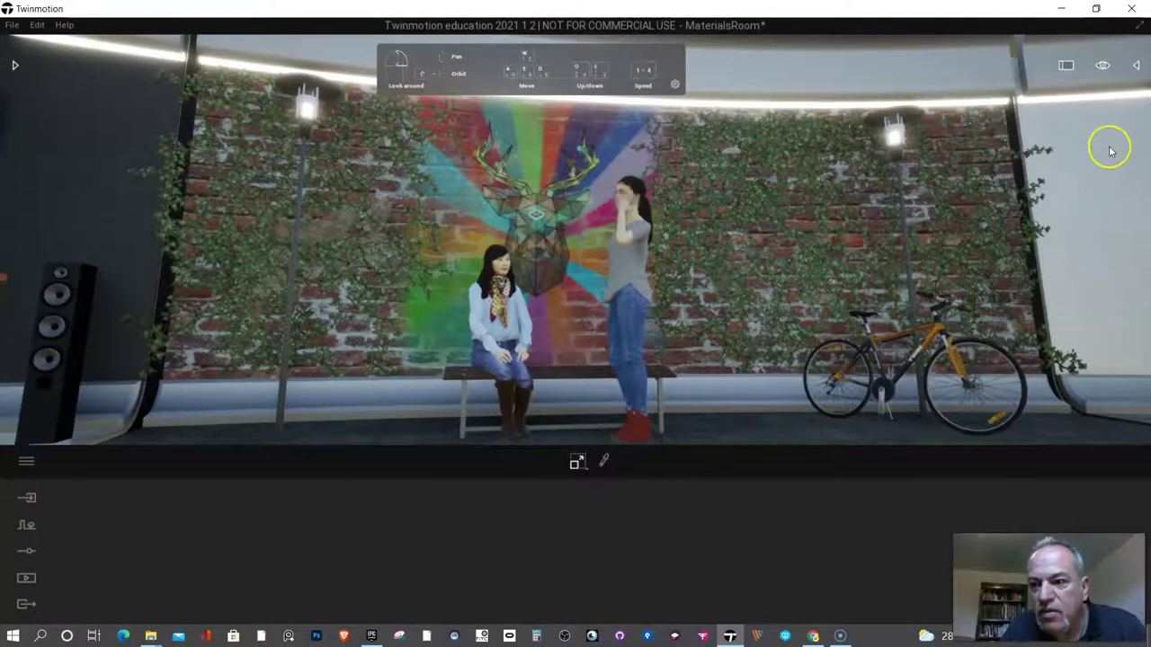
- Check the VR headset option among the view settings and close it
{"action": "left_click", "coordinate": [1102, 68]}
{"action": "left_click", "coordinate": [1103, 68]}
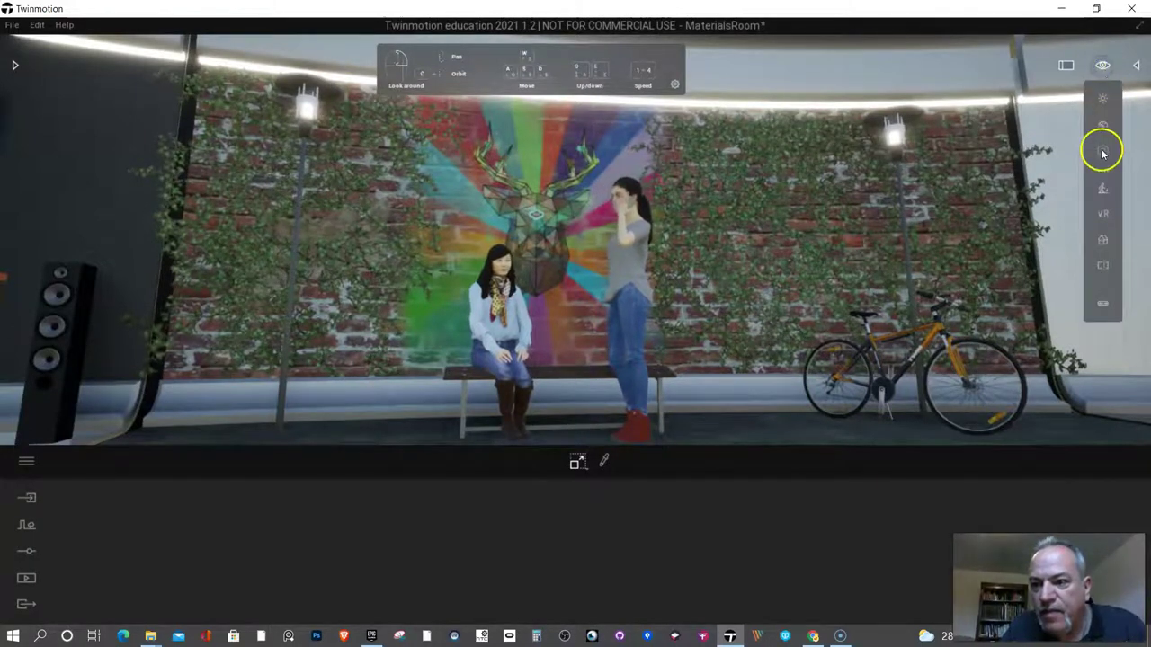
{"action": "left_click", "coordinate": [1104, 216]}
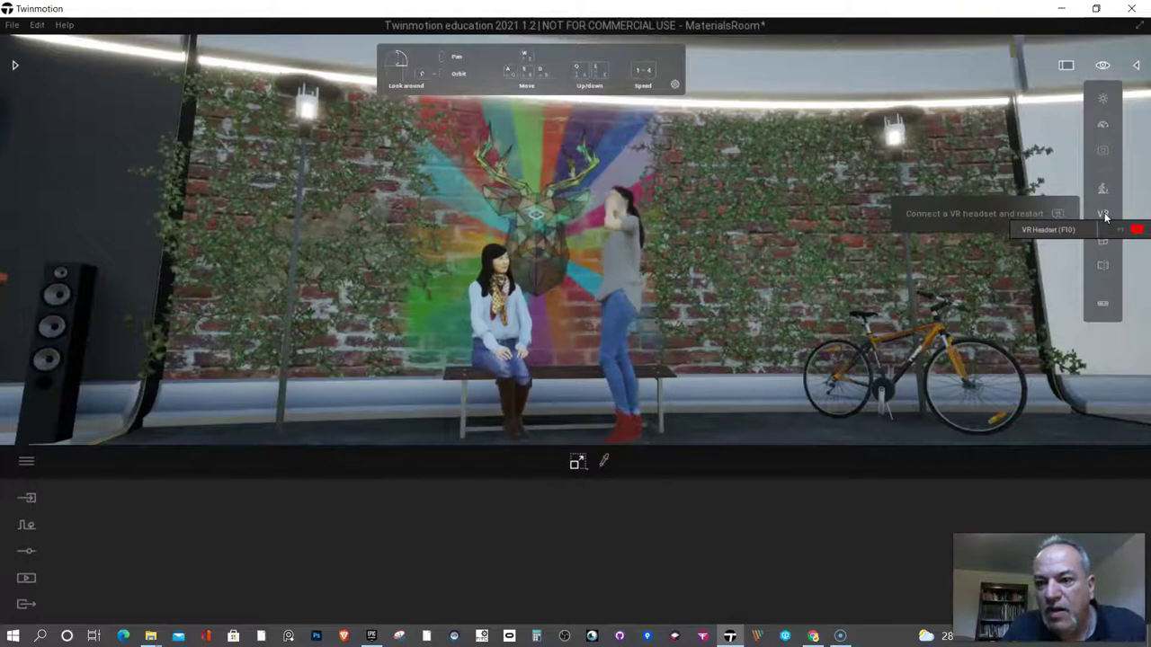
{"action": "left_click", "coordinate": [1105, 214]}
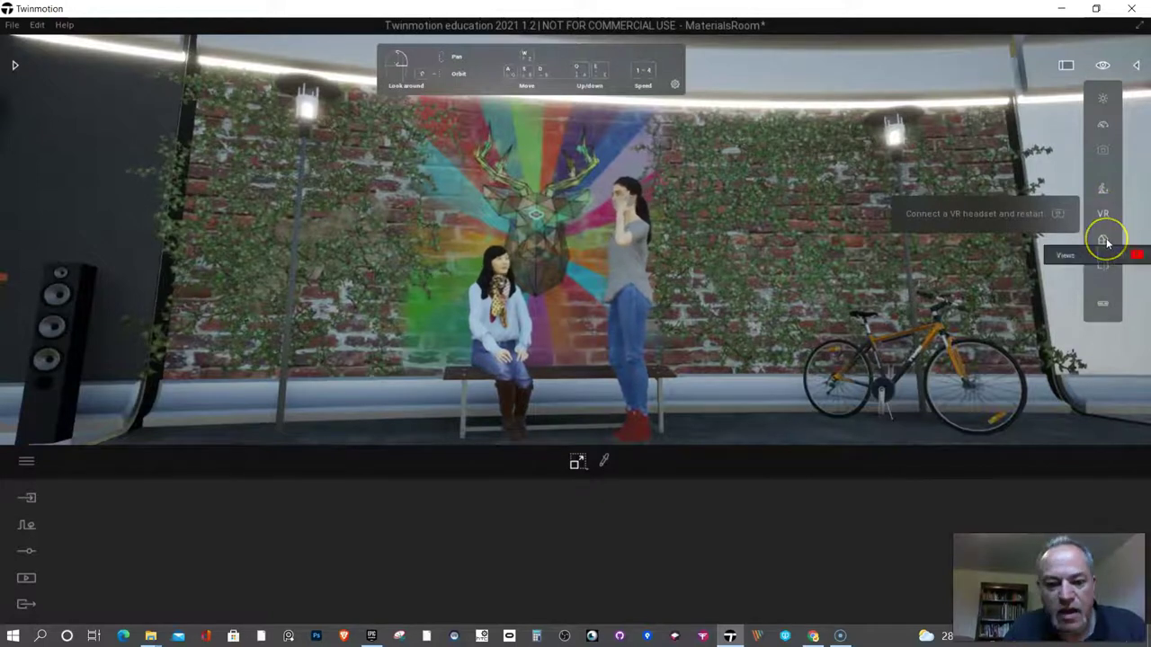
{"action": "left_click", "coordinate": [1150, 153]}
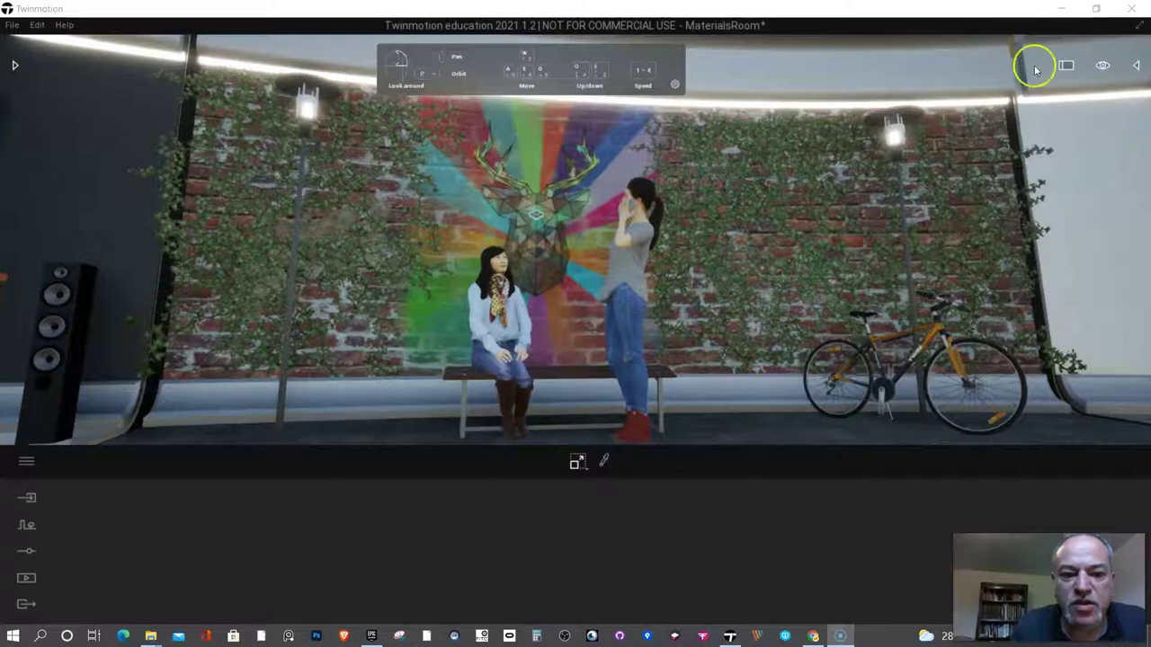
- Turn to the roofing samples and pick the corrugated sheet's and the clay tile panel's materials with the material picker
{"action": "right_click_drag", "start_coordinate": [874, 393], "coordinate": [873, 393]}
{"action": "left_click", "coordinate": [639, 241]}
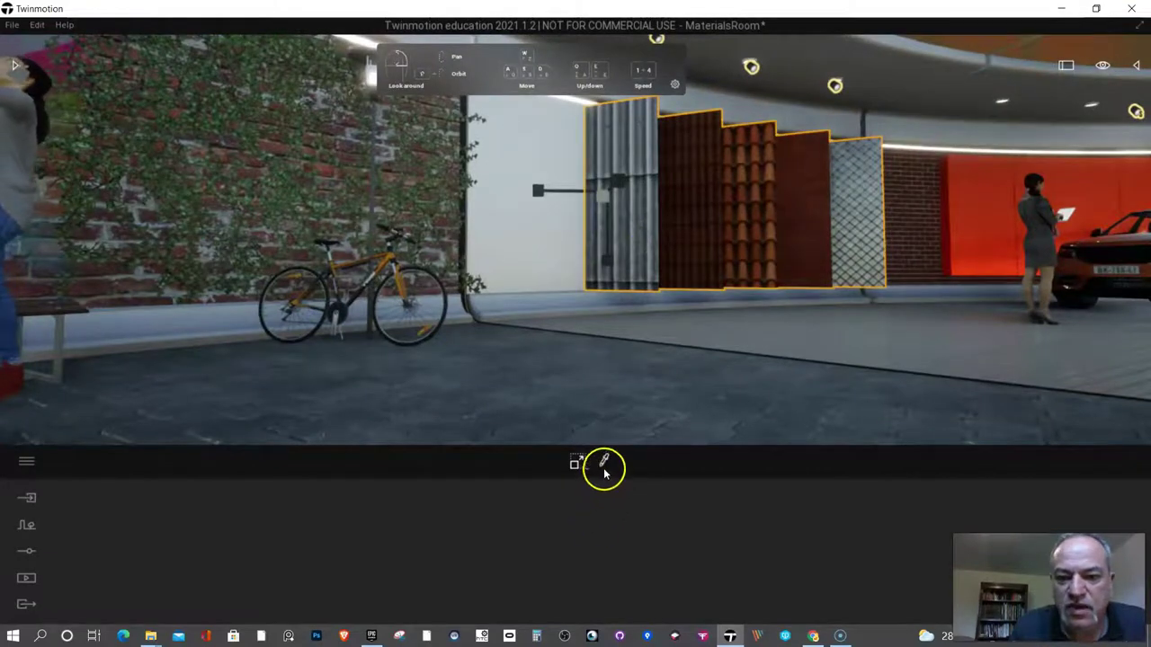
{"action": "left_click", "coordinate": [603, 463]}
{"action": "left_click", "coordinate": [657, 238]}
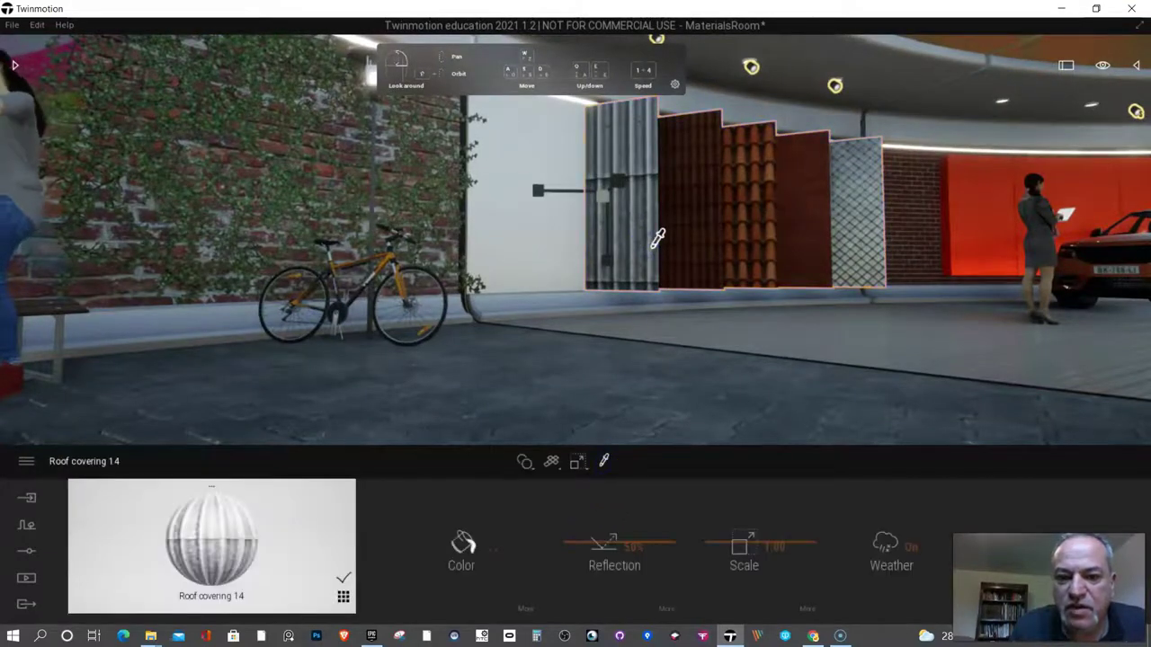
{"action": "left_click", "coordinate": [746, 226]}
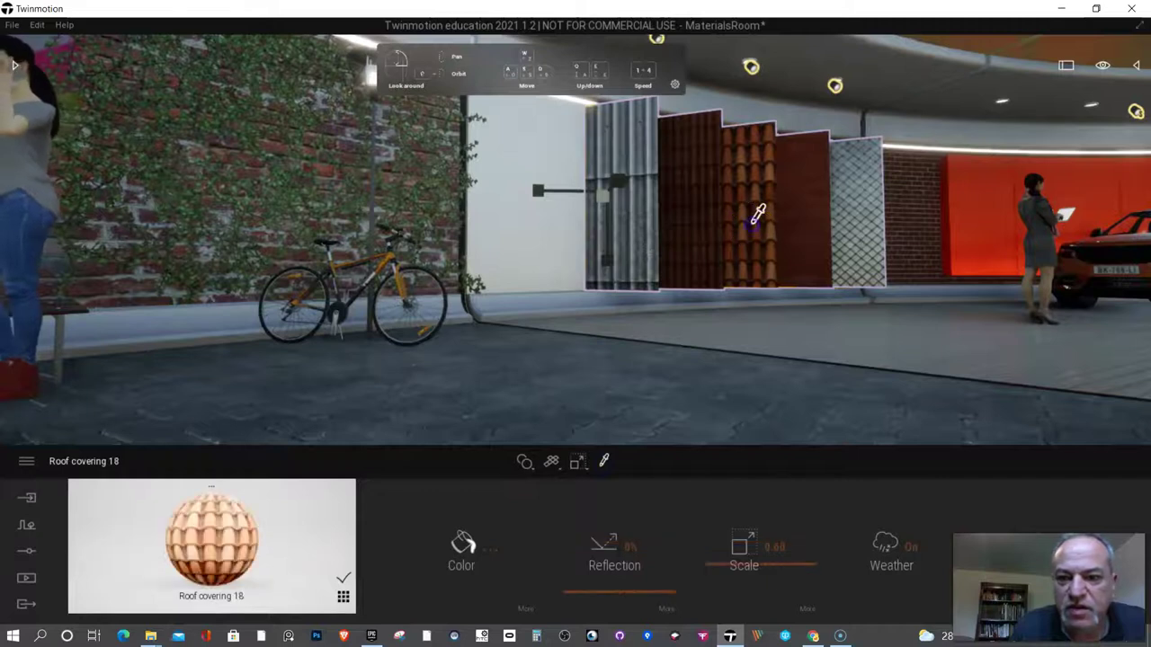
{"action": "left_click", "coordinate": [734, 308]}
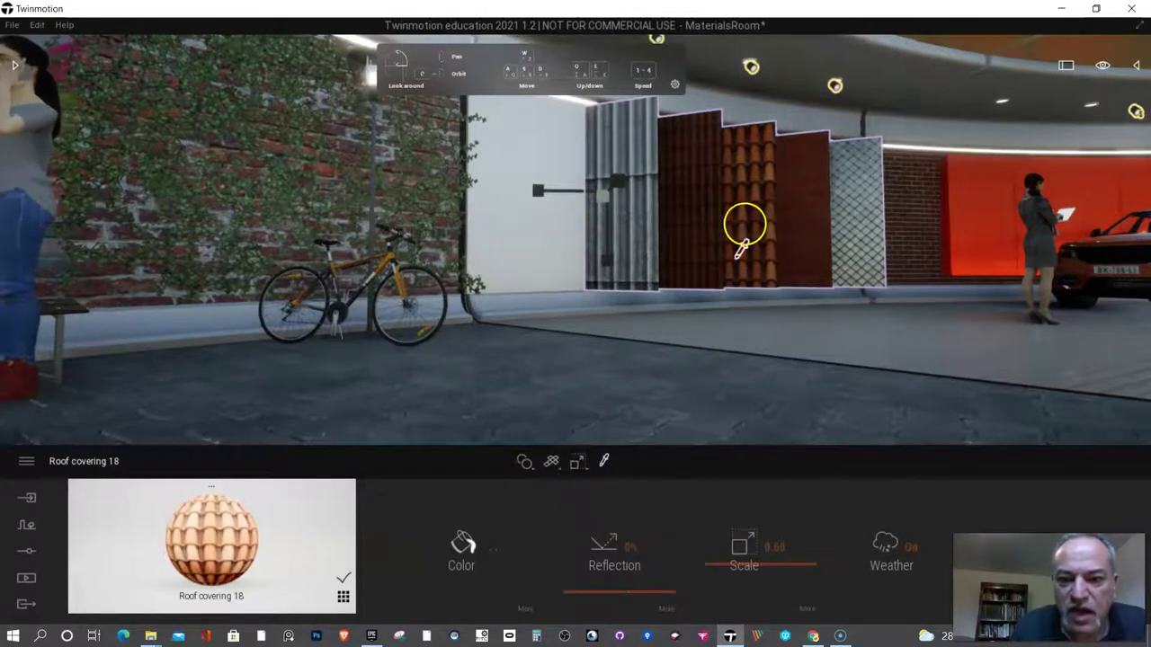
- Apply the Roof covering 18 material to the dark paved floor beside the bicycle and inspect it from several angles
{"action": "left_click_drag", "start_coordinate": [209, 546], "coordinate": [596, 417]}
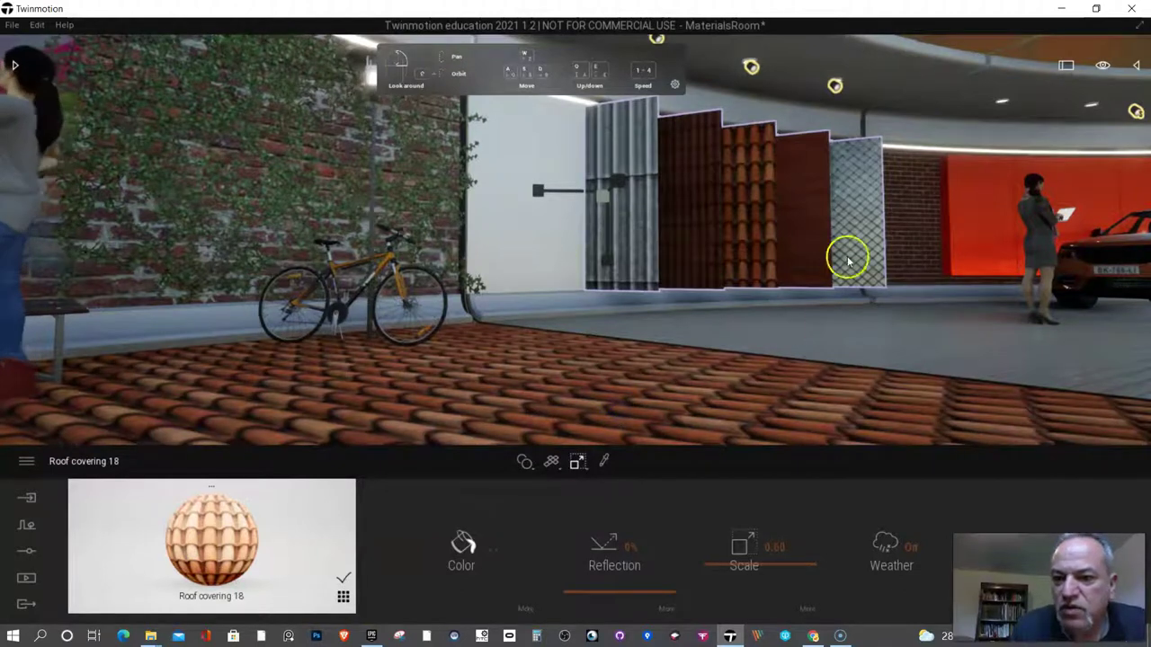
{"action": "left_click", "coordinate": [930, 313]}
{"action": "right_click_drag", "start_coordinate": [930, 314], "coordinate": [928, 312]}
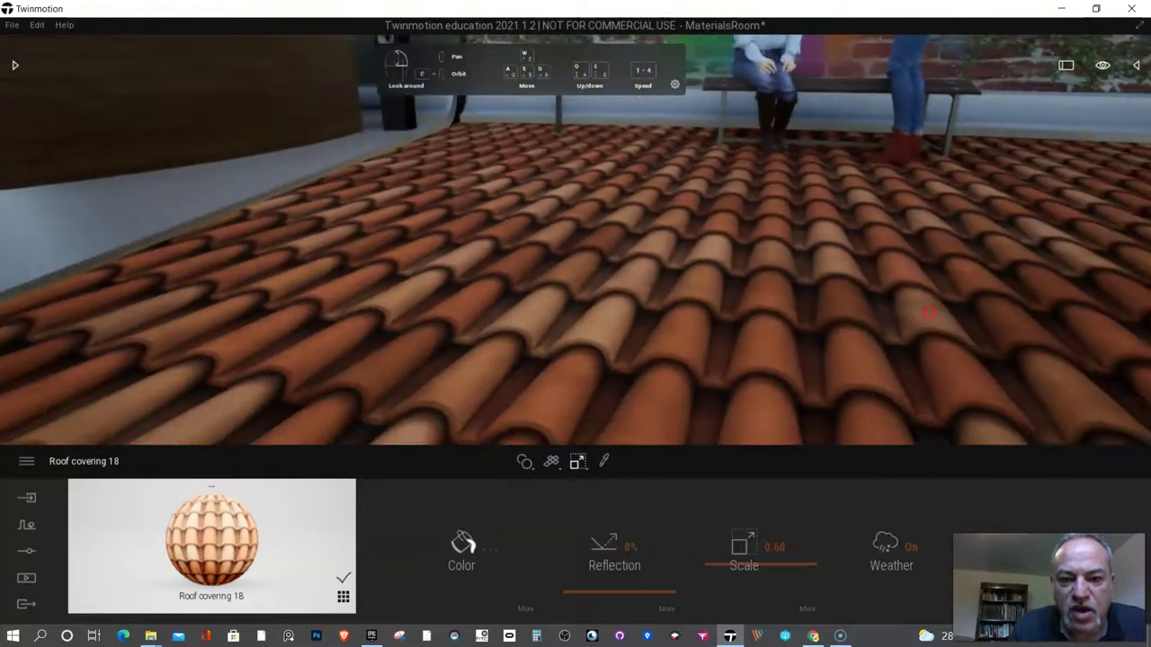
{"action": "right_click_drag", "start_coordinate": [929, 312], "coordinate": [929, 311]}
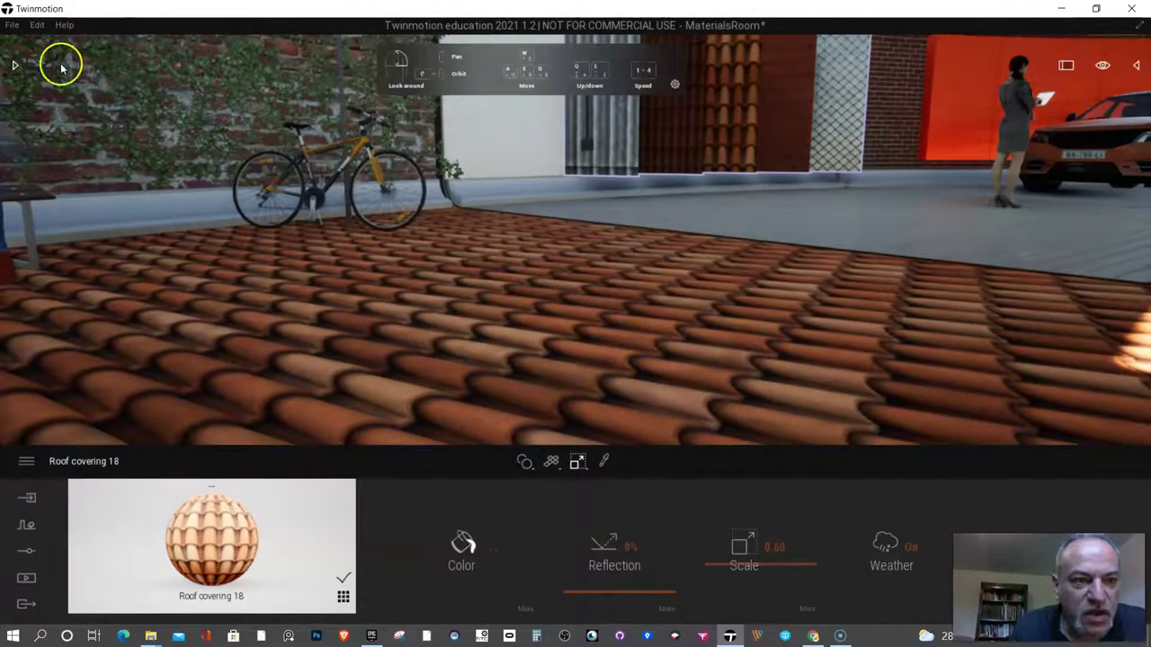
- Apply the Base context concrete material from the library to the floor beside the bicycle
{"action": "left_click", "coordinate": [14, 72]}
{"action": "left_click", "coordinate": [60, 149]}
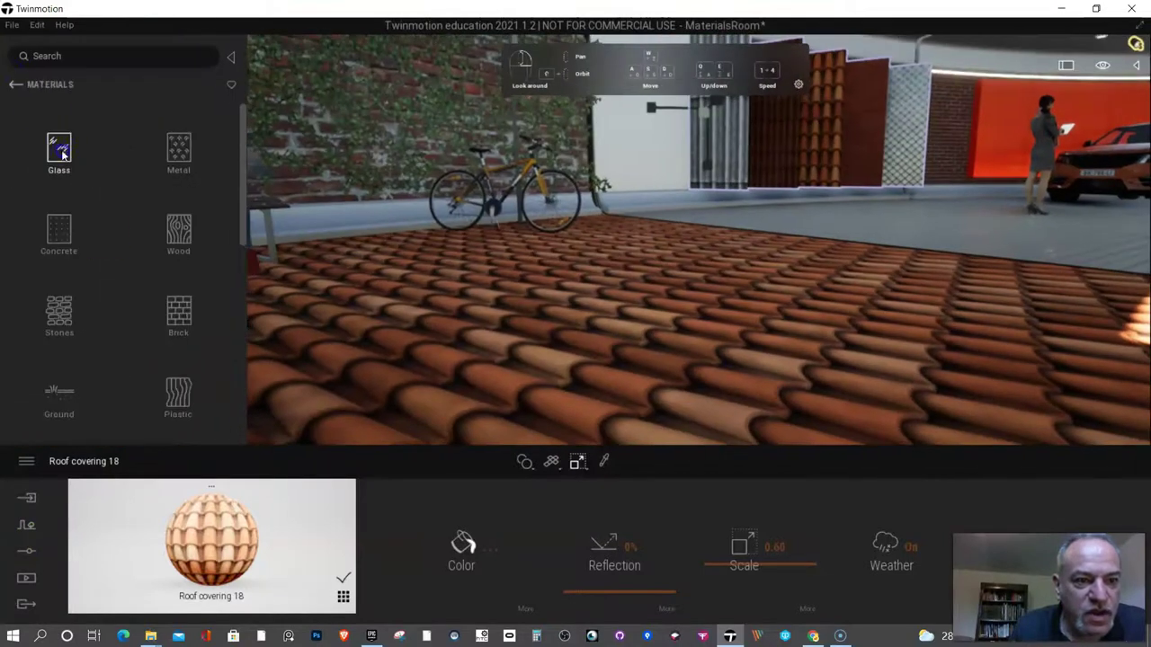
{"action": "left_click", "coordinate": [59, 229]}
{"action": "left_click_drag", "start_coordinate": [153, 249], "coordinate": [522, 351]}
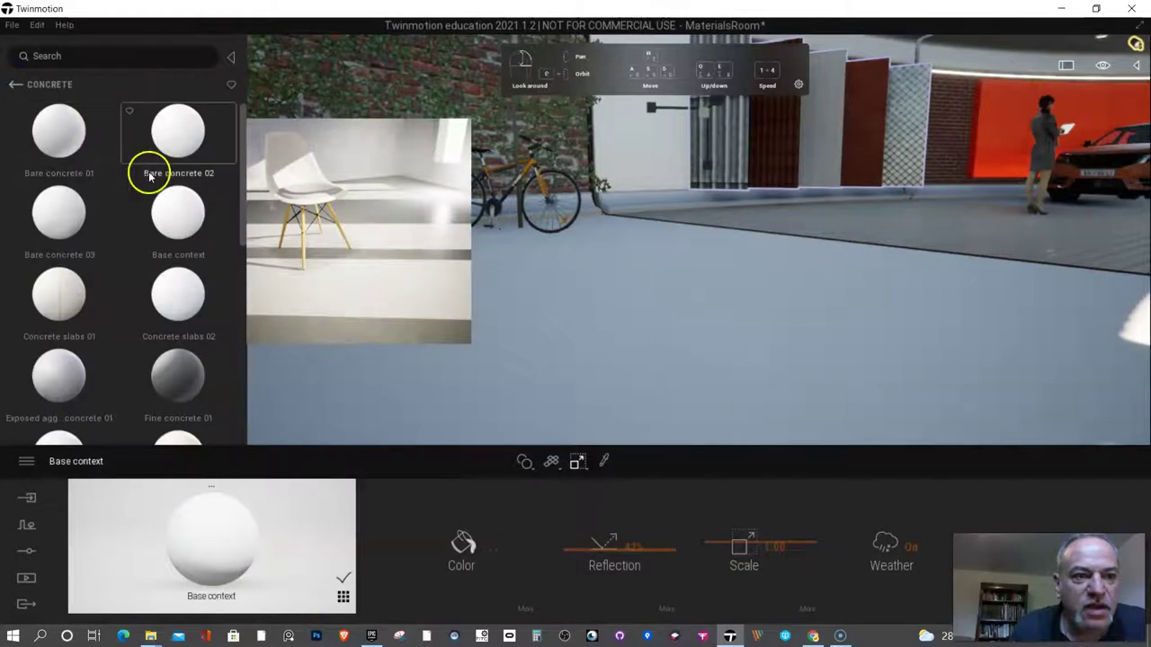
- Apply the Bronze metal material from the library to the floor beside the bicycle
{"action": "left_click", "coordinate": [15, 86]}
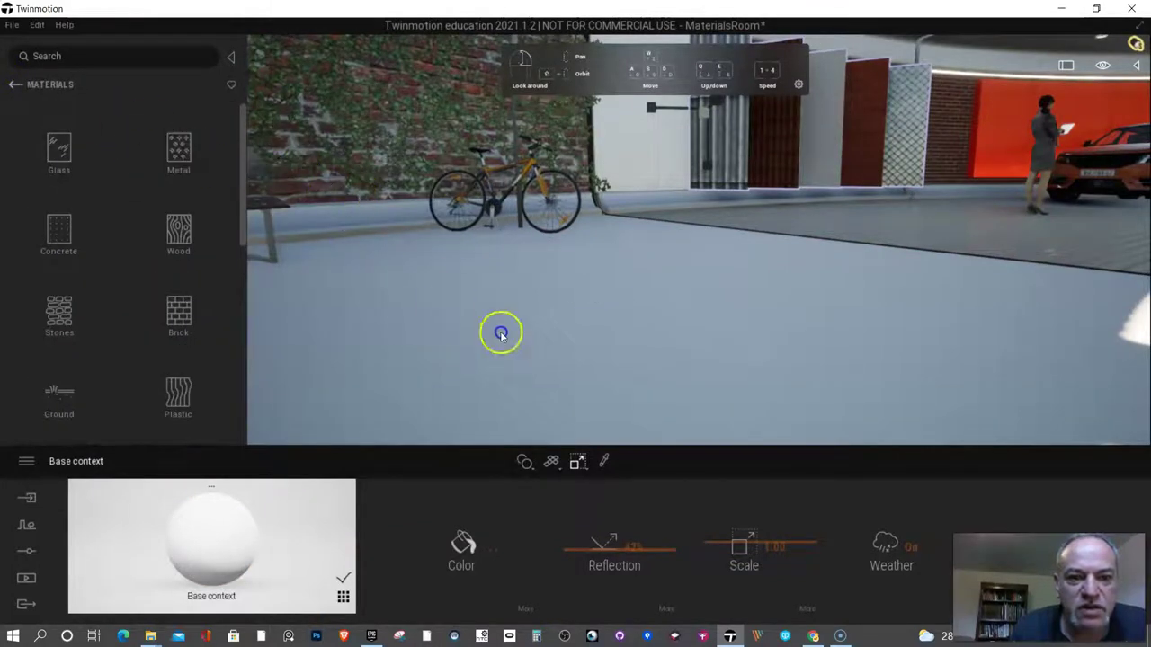
{"action": "left_click", "coordinate": [179, 151]}
{"action": "left_click_drag", "start_coordinate": [179, 203], "coordinate": [549, 338]}
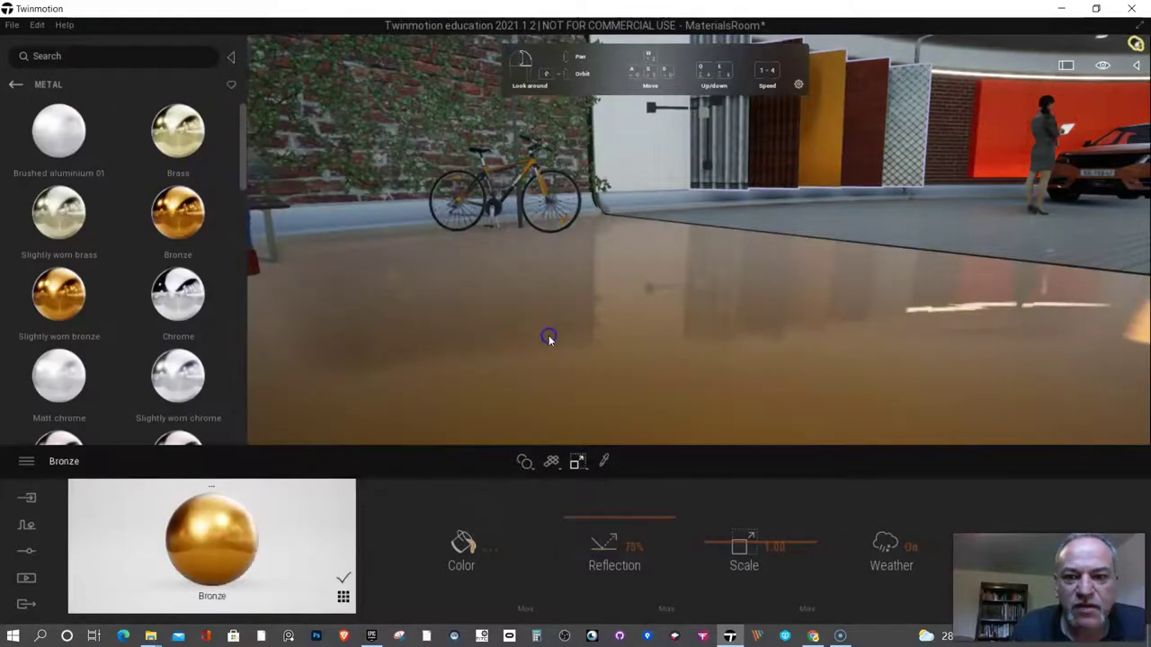
- Find the water materials in the library and apply Lake 01 to the floor beside the bicycle
{"action": "left_click", "coordinate": [15, 87]}
{"action": "scroll", "coordinate": [121, 252], "scroll_direction": "down", "scroll_amount": 5}
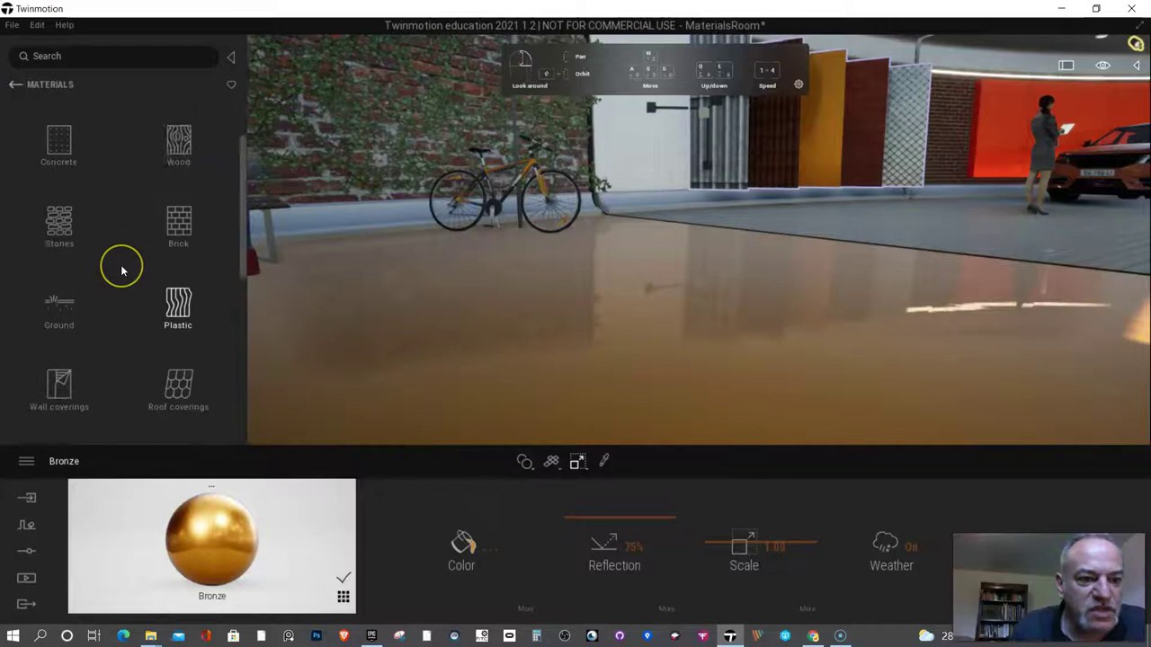
{"action": "scroll", "coordinate": [88, 284], "scroll_direction": "down", "scroll_amount": 3}
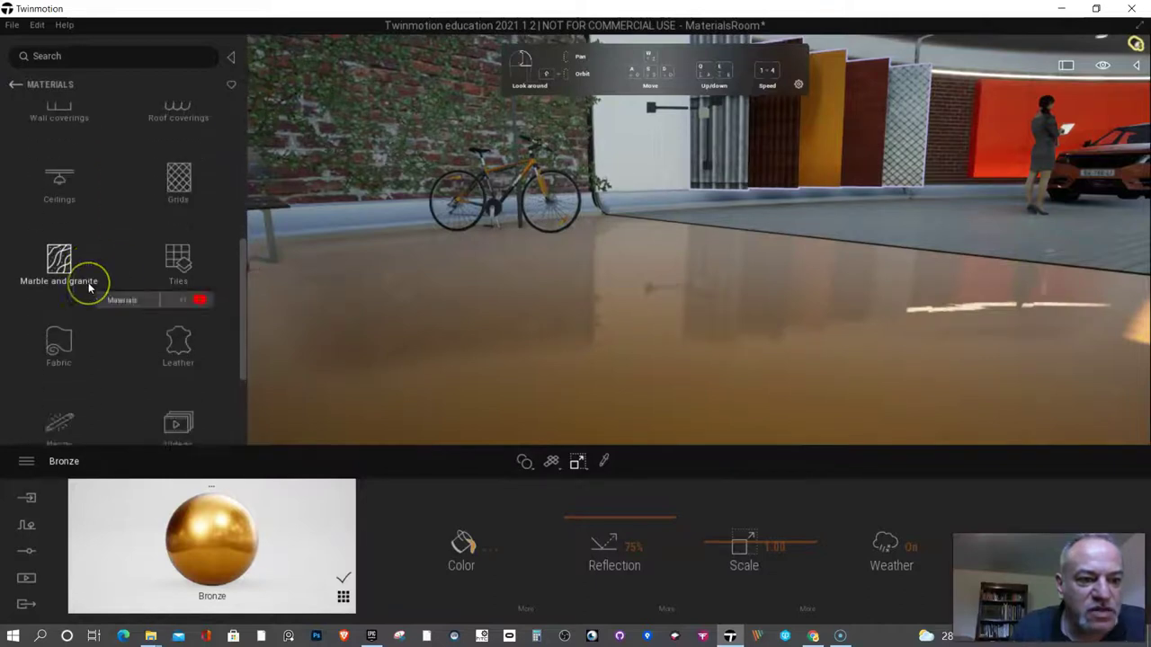
{"action": "scroll", "coordinate": [88, 288], "scroll_direction": "down", "scroll_amount": 1}
{"action": "left_click_drag", "start_coordinate": [69, 315], "coordinate": [439, 333]}
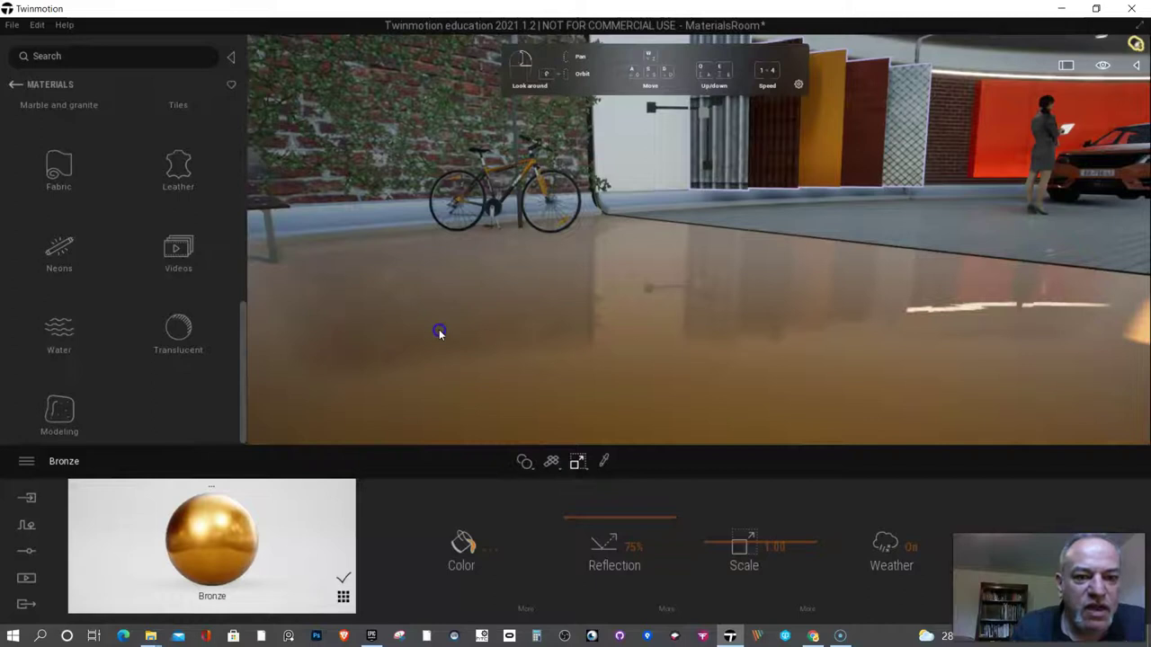
{"action": "left_click", "coordinate": [73, 324]}
{"action": "left_click_drag", "start_coordinate": [69, 330], "coordinate": [630, 347]}
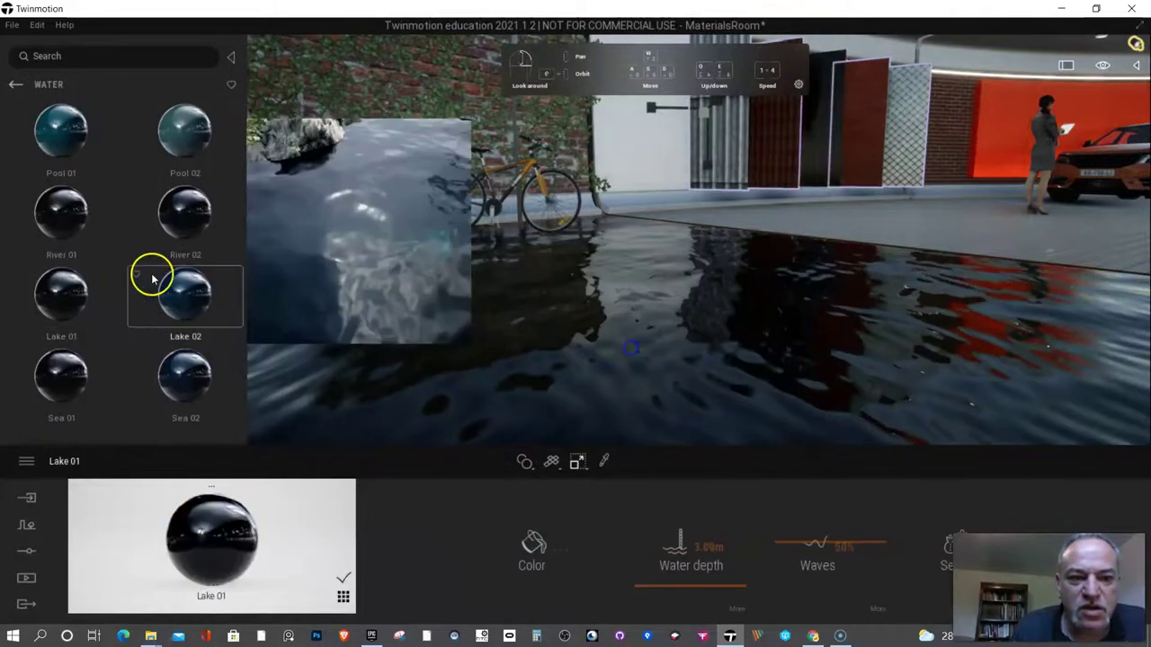
- Create a still image in the project media framing the gold faceted wall panels and the freestanding gold board
{"action": "mouse_move", "coordinate": [912, 305]}
{"action": "right_mouse_down"}
{"action": "mouse_move", "coordinate": [1061, 270]}
{"action": "mouse_move", "coordinate": [926, 296]}
{"action": "right_mouse_up"}
{"action": "key", "text": "w"}
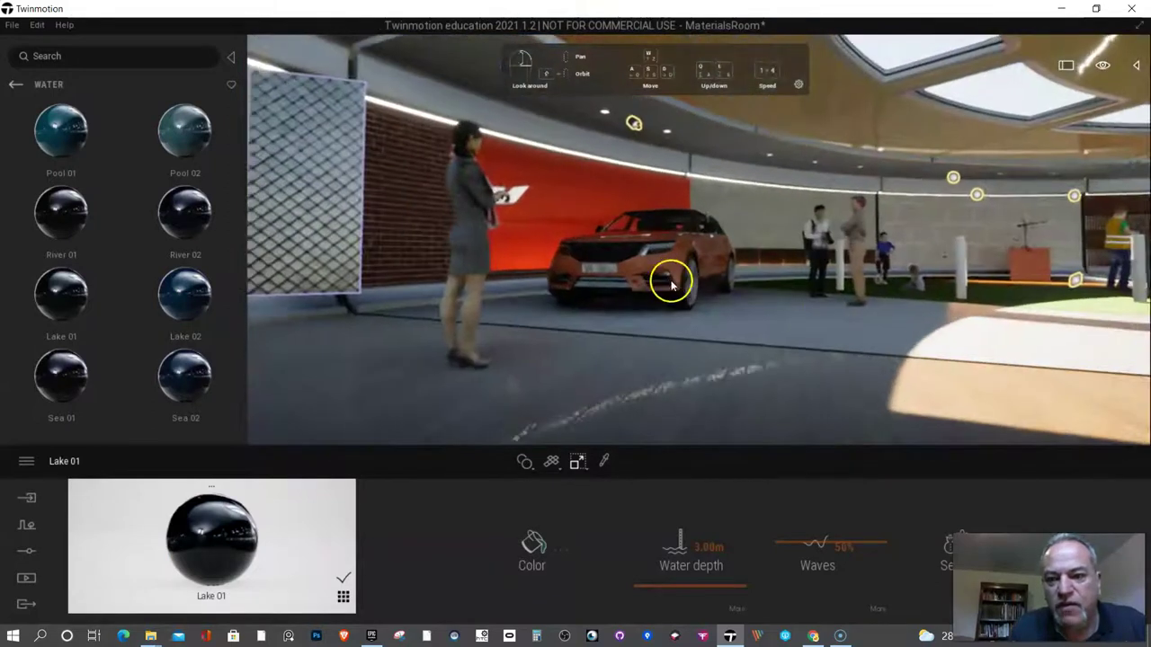
{"action": "left_click_drag", "start_coordinate": [671, 284], "coordinate": [692, 295]}
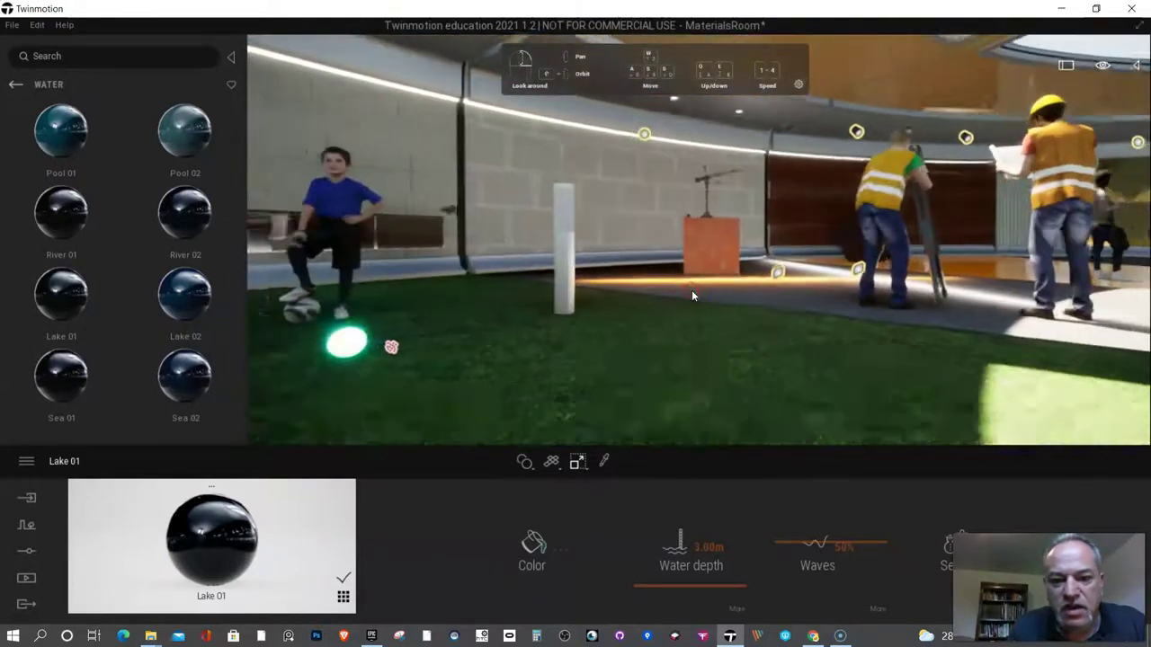
{"action": "left_click", "coordinate": [26, 578]}
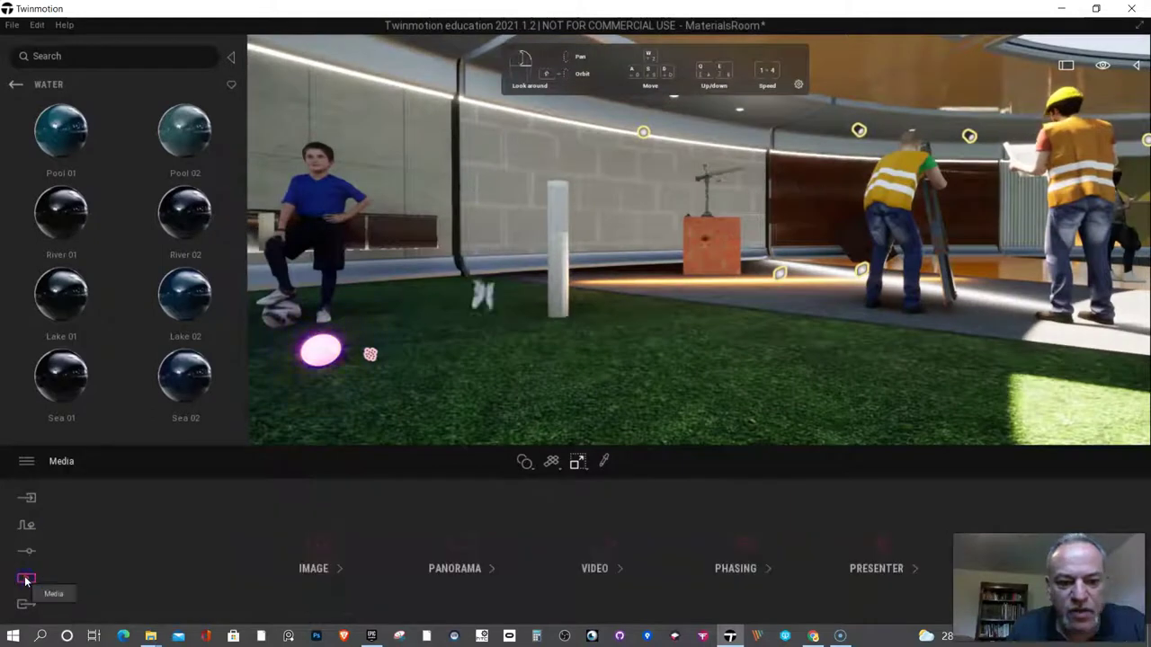
{"action": "left_click", "coordinate": [334, 570]}
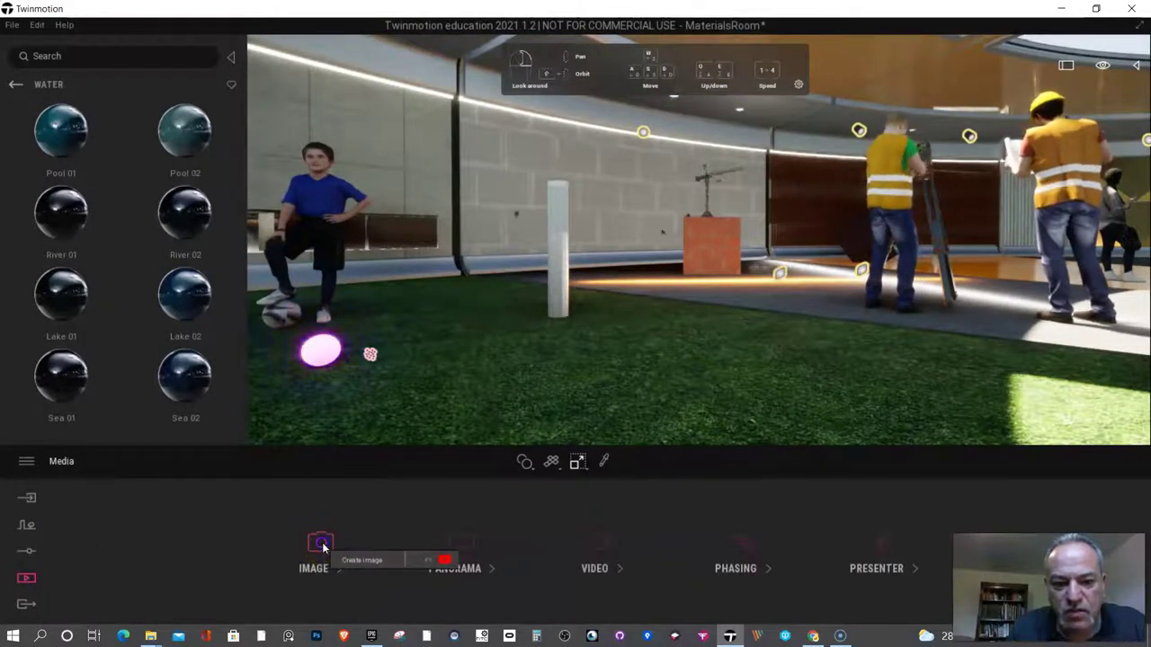
{"action": "left_click", "coordinate": [322, 545]}
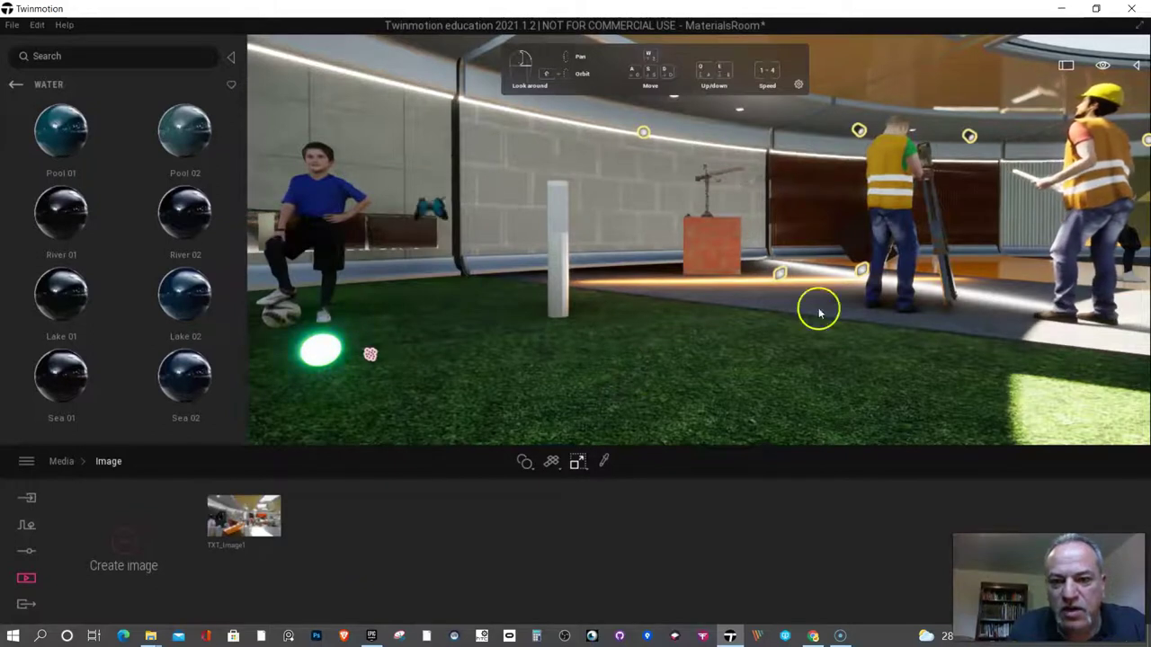
{"action": "right_click_drag", "start_coordinate": [818, 312], "coordinate": [738, 307]}
{"action": "key", "text": "w"}
{"action": "key", "text": "w"}
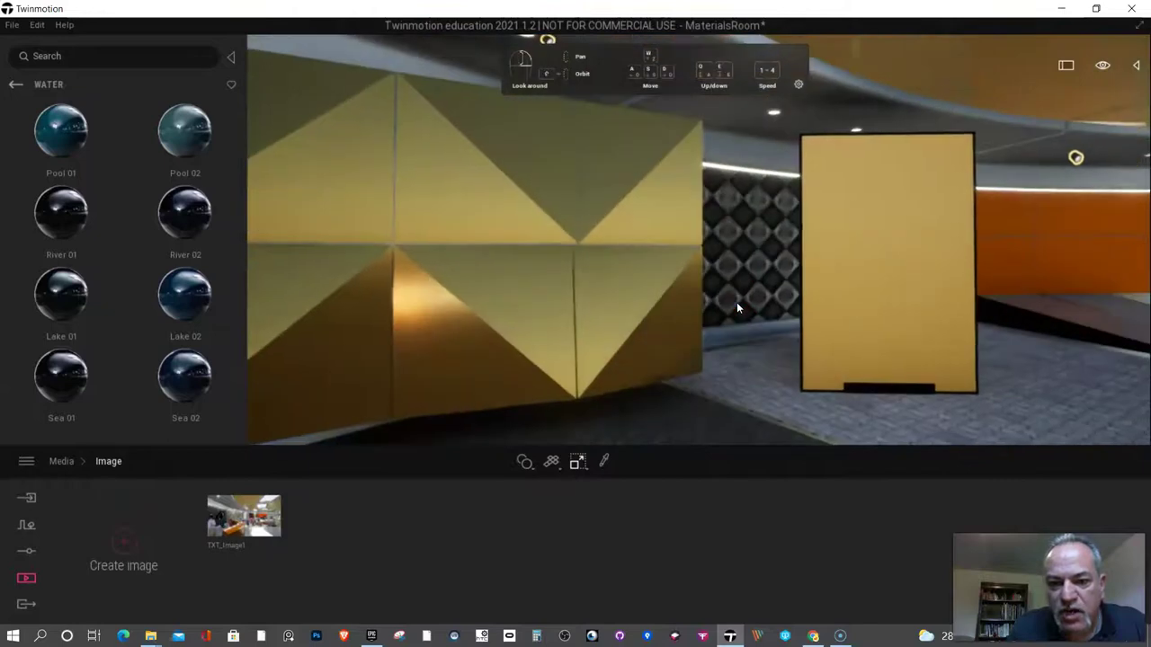
{"action": "left_click", "coordinate": [301, 524]}
{"action": "left_click", "coordinate": [141, 555]}
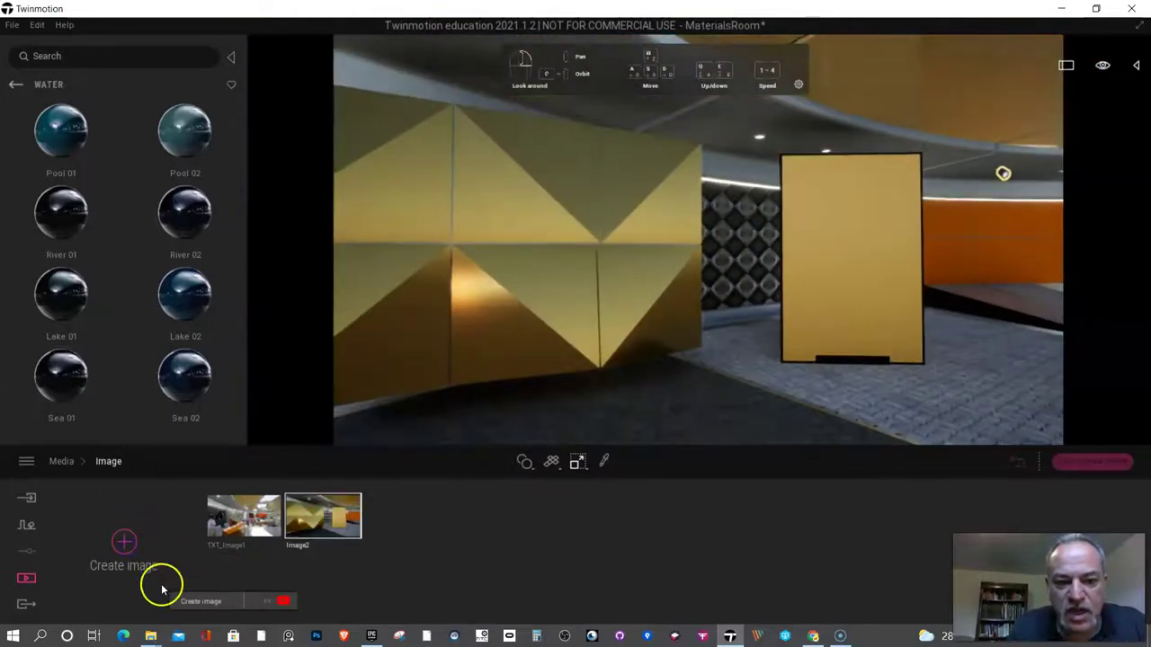
- Create another still image framing the man with the shoulder bag beside the faceted geometric sculpture
{"action": "mouse_move", "coordinate": [530, 350]}
{"action": "right_mouse_down"}
{"action": "mouse_move", "coordinate": [548, 343]}
{"action": "mouse_move", "coordinate": [531, 357]}
{"action": "mouse_move", "coordinate": [326, 296]}
{"action": "right_mouse_up"}
{"action": "key", "text": "w"}
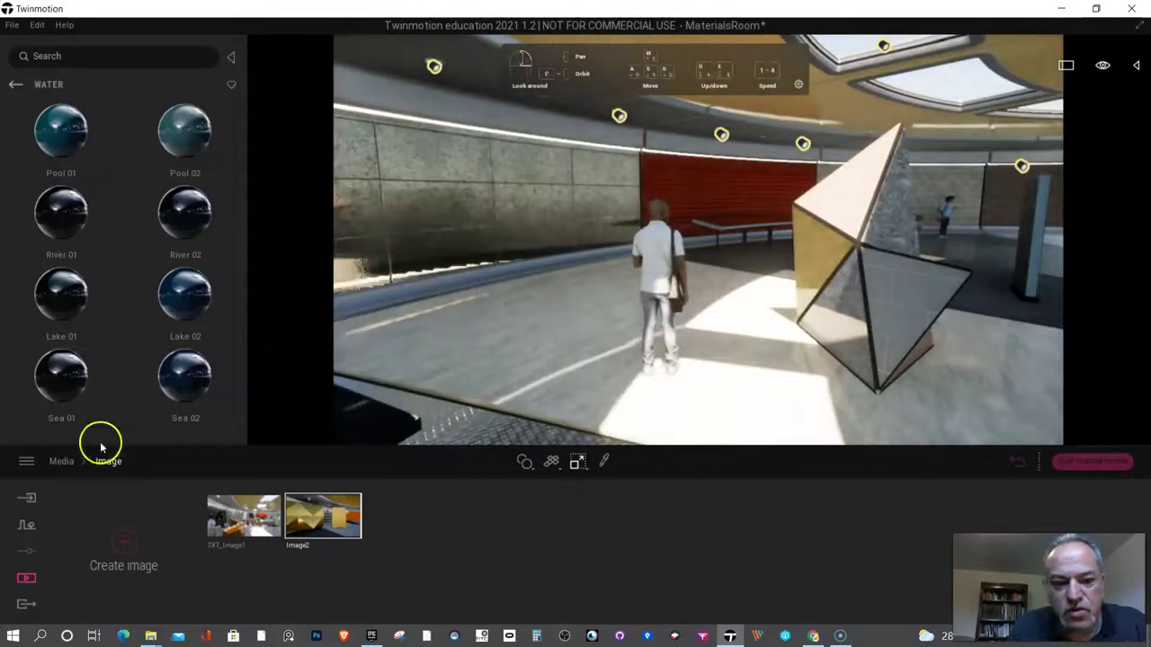
{"action": "left_click", "coordinate": [115, 545]}
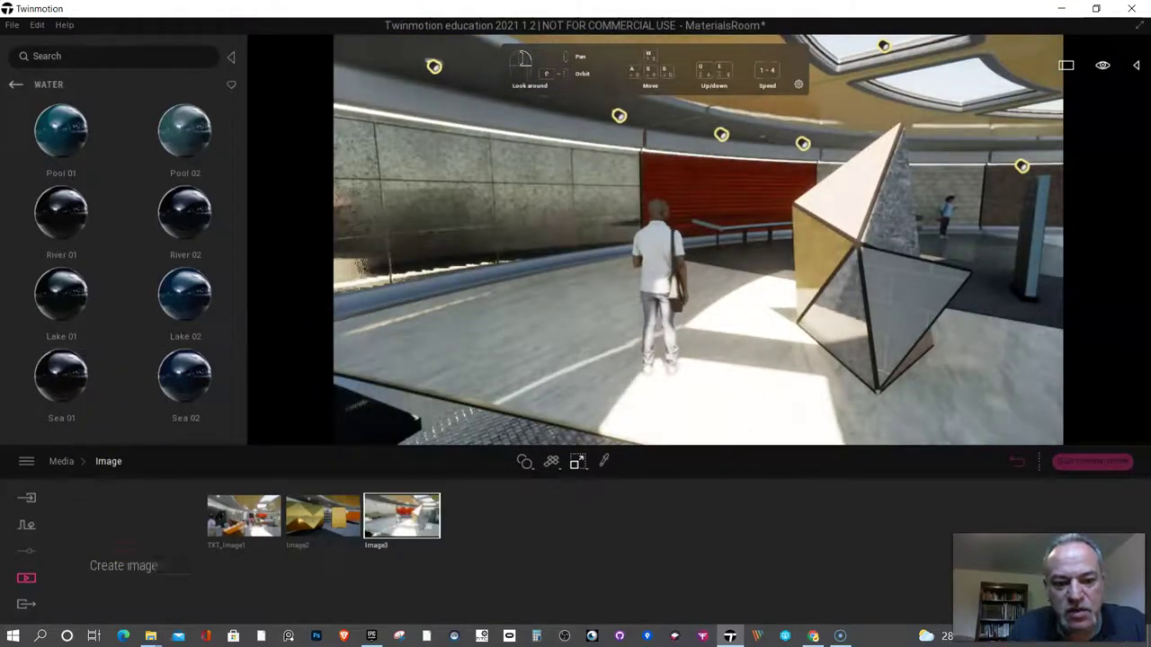
- Select TXT_Image1 and Image3 as the images to export
{"action": "left_click", "coordinate": [33, 609]}
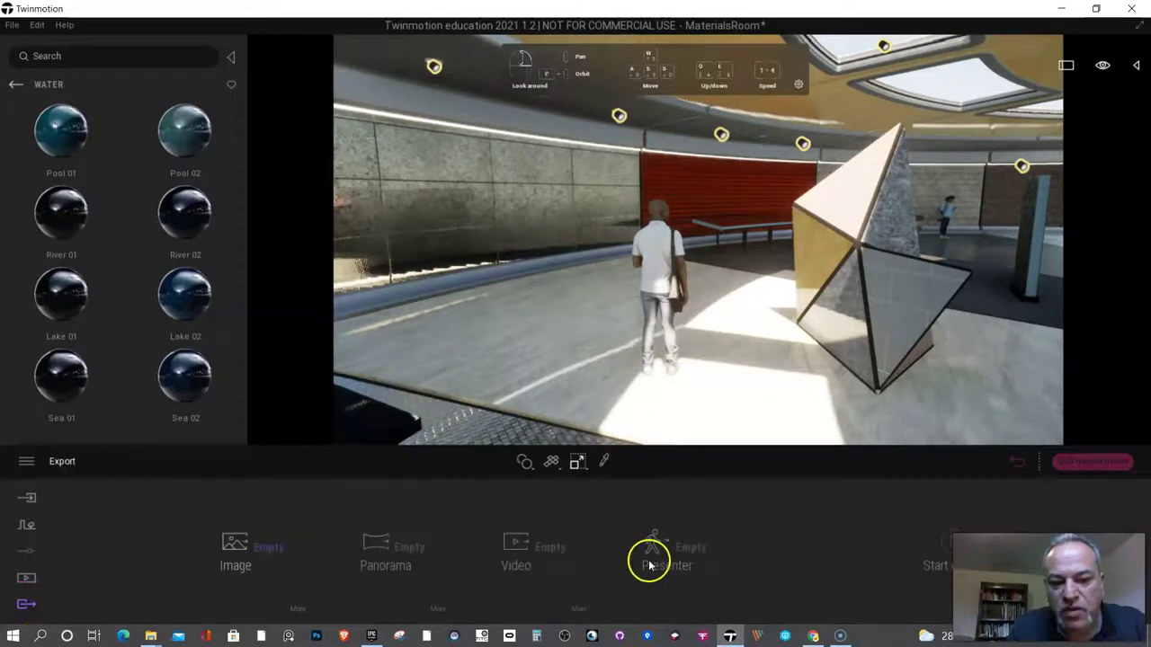
{"action": "left_click", "coordinate": [267, 547]}
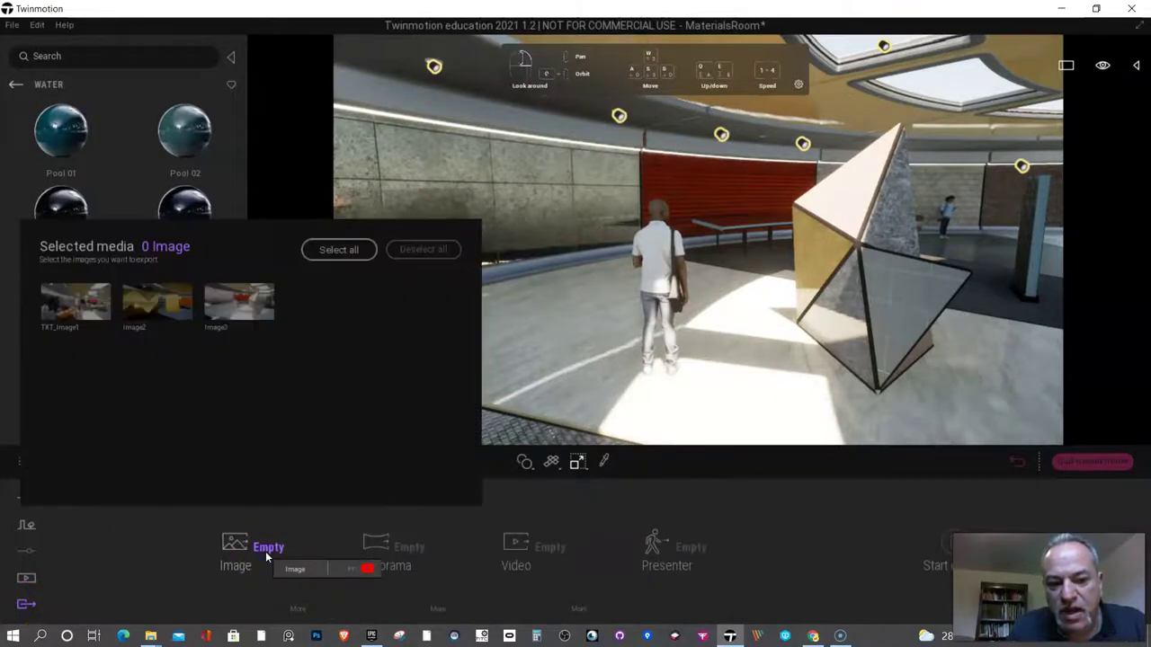
{"action": "left_click", "coordinate": [76, 303]}
{"action": "left_click", "coordinate": [251, 308]}
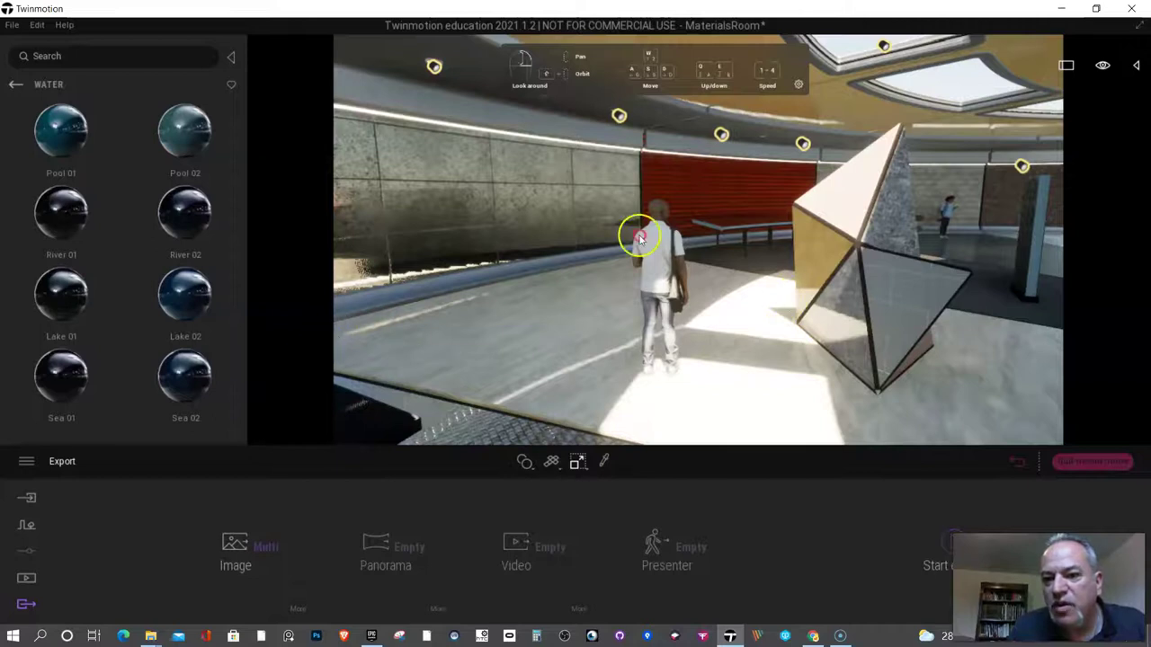
- Select the photographer figure on the paved floor and scale it slightly along its horizontal axis
{"action": "right_click_drag", "start_coordinate": [640, 237], "coordinate": [799, 294]}
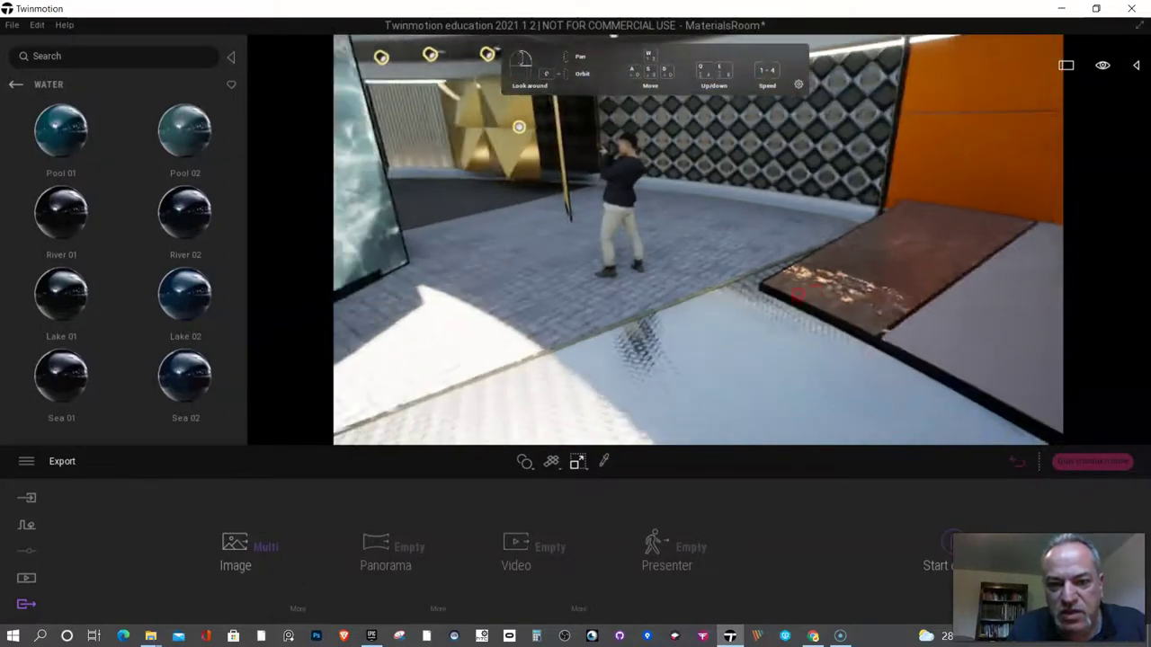
{"action": "left_click_drag", "start_coordinate": [798, 294], "coordinate": [800, 294]}
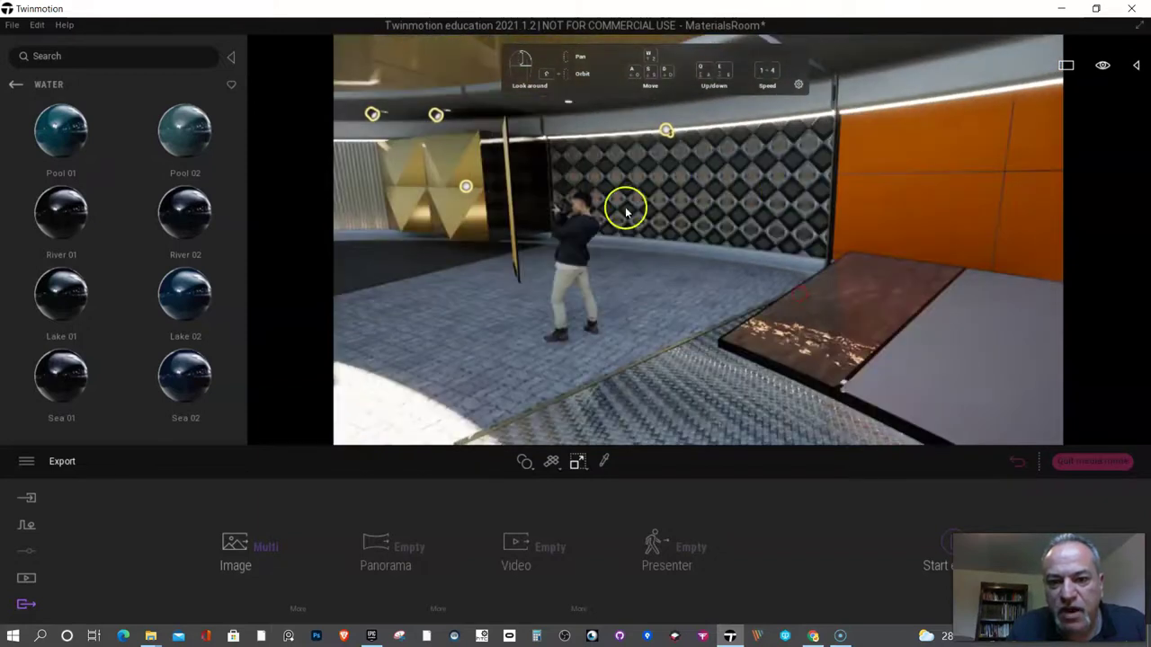
{"action": "left_click", "coordinate": [580, 239]}
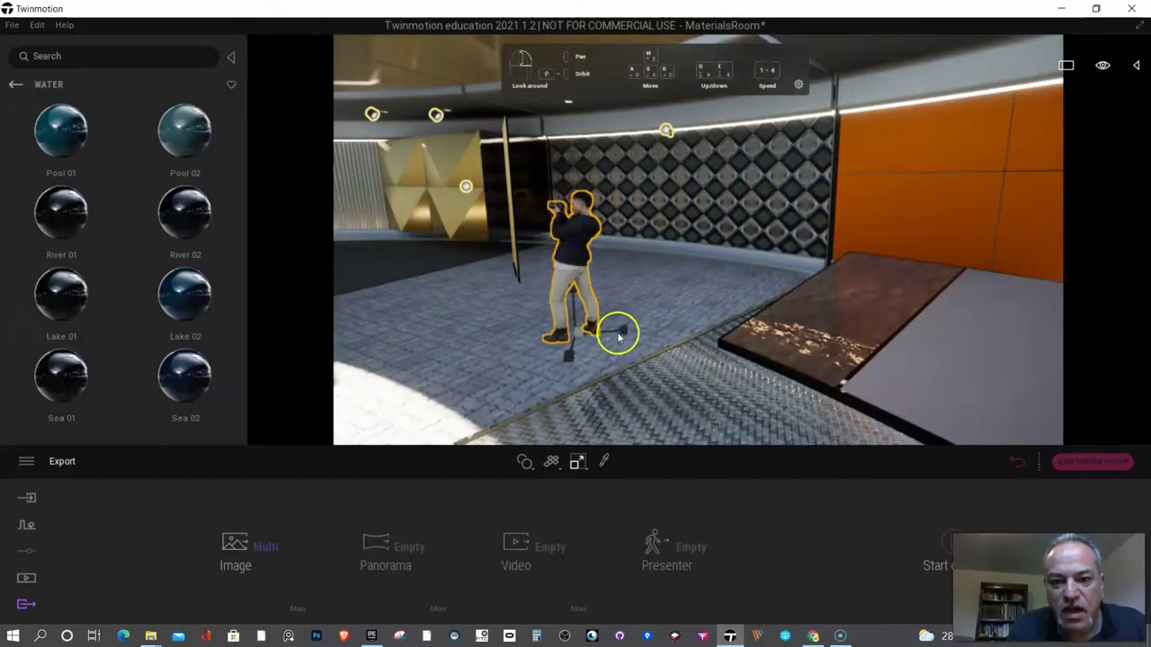
{"action": "mouse_move", "coordinate": [620, 334]}
{"action": "left_mouse_down"}
{"action": "mouse_move", "coordinate": [686, 329]}
{"action": "mouse_move", "coordinate": [624, 334]}
{"action": "left_mouse_up"}
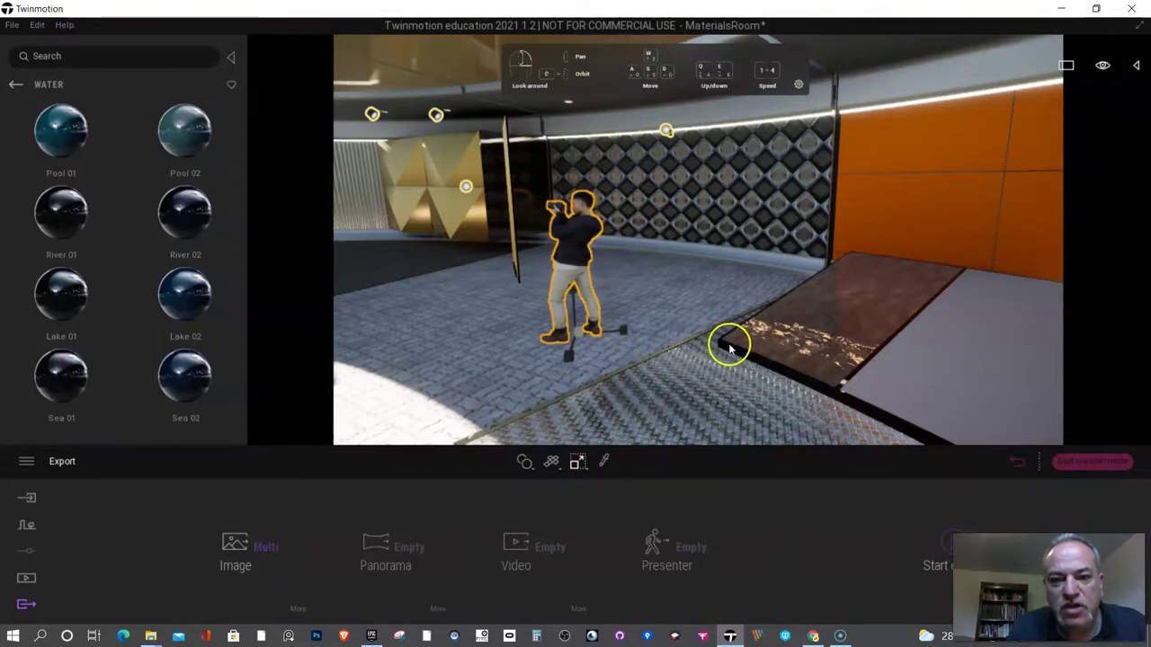
{"action": "right_click_drag", "start_coordinate": [728, 350], "coordinate": [865, 320]}
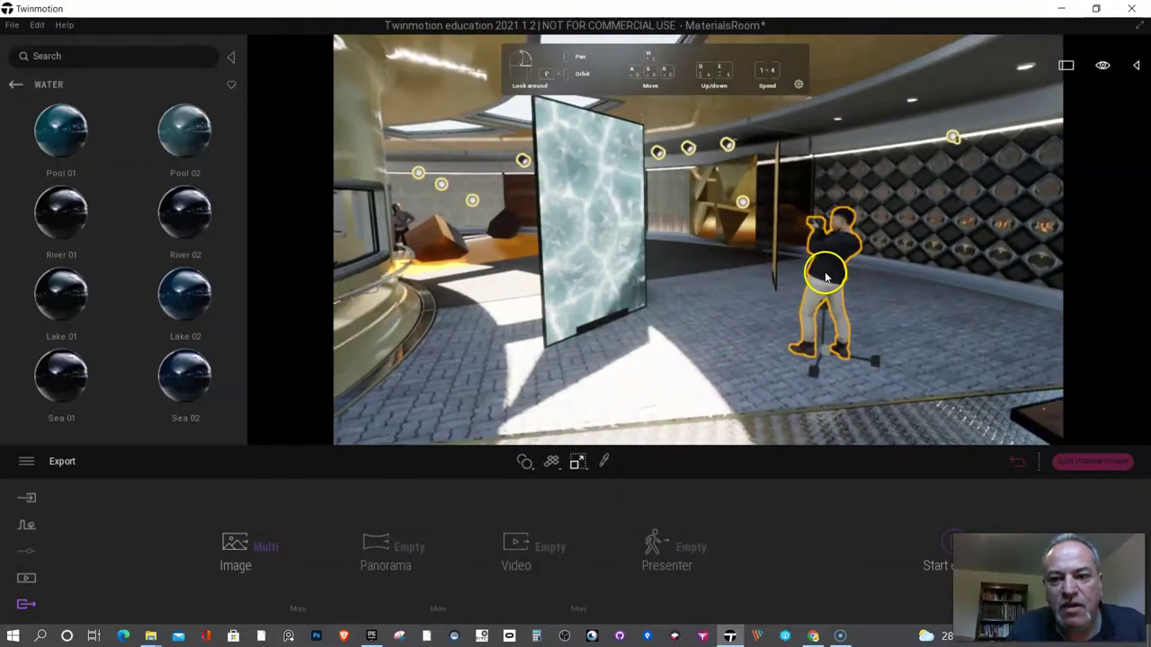
{"action": "scroll", "coordinate": [626, 276], "scroll_direction": "up", "scroll_amount": 5}
{"action": "right_click_drag", "start_coordinate": [624, 273], "coordinate": [625, 270]}
{"action": "mouse_move", "coordinate": [625, 270]}
{"action": "left_mouse_down"}
{"action": "mouse_move", "coordinate": [656, 268]}
{"action": "mouse_move", "coordinate": [660, 311]}
{"action": "mouse_move", "coordinate": [940, 320]}
{"action": "left_mouse_up"}
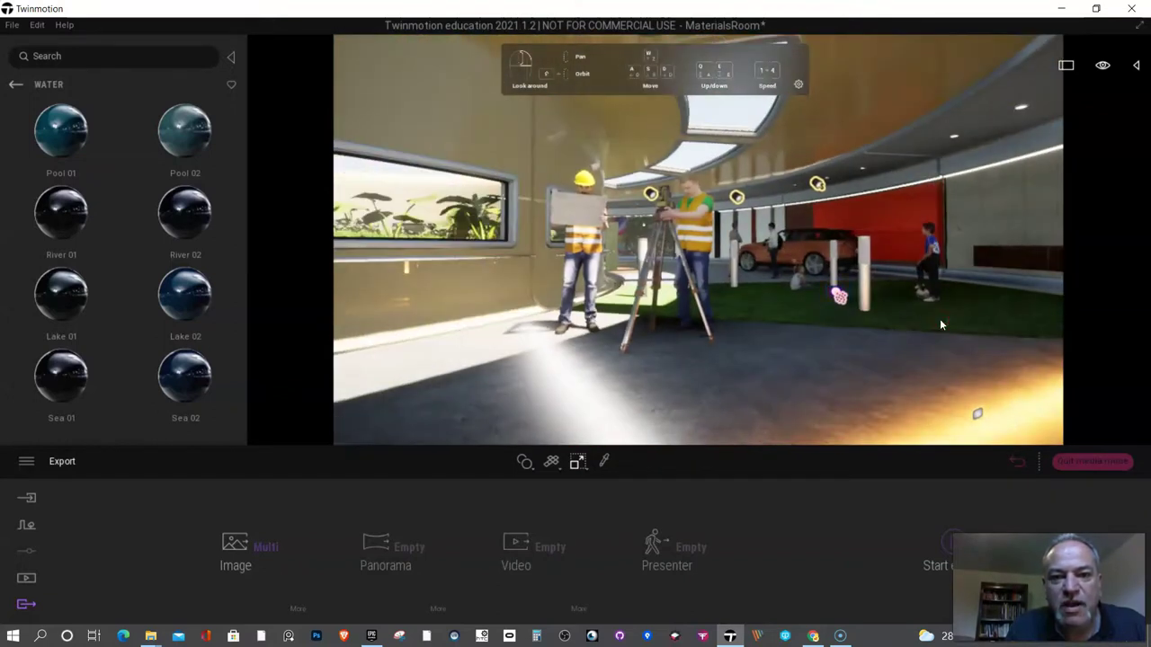